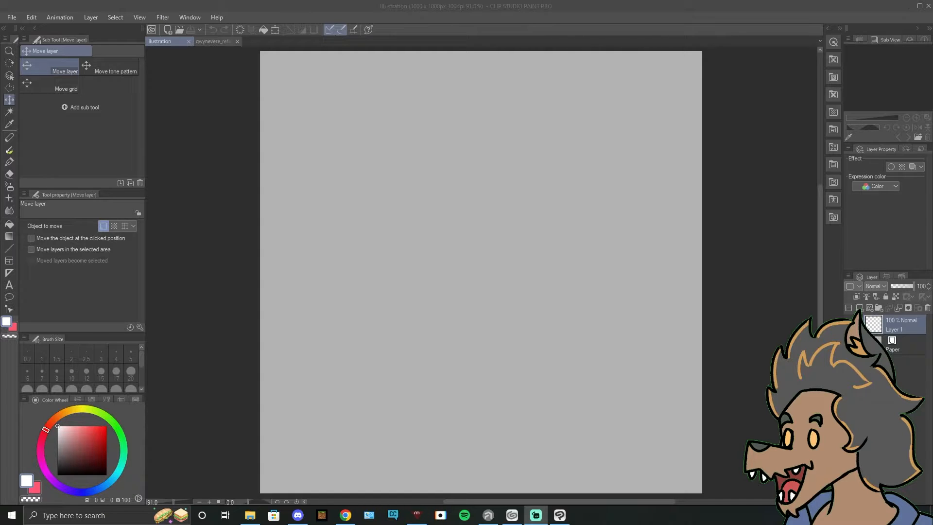
Step: Examine the existing avatar in veadotube mini and the Gwynevere outfit reference sheet in Clip Studio Paint
{"action": "left_click", "coordinate": [412, 517]}
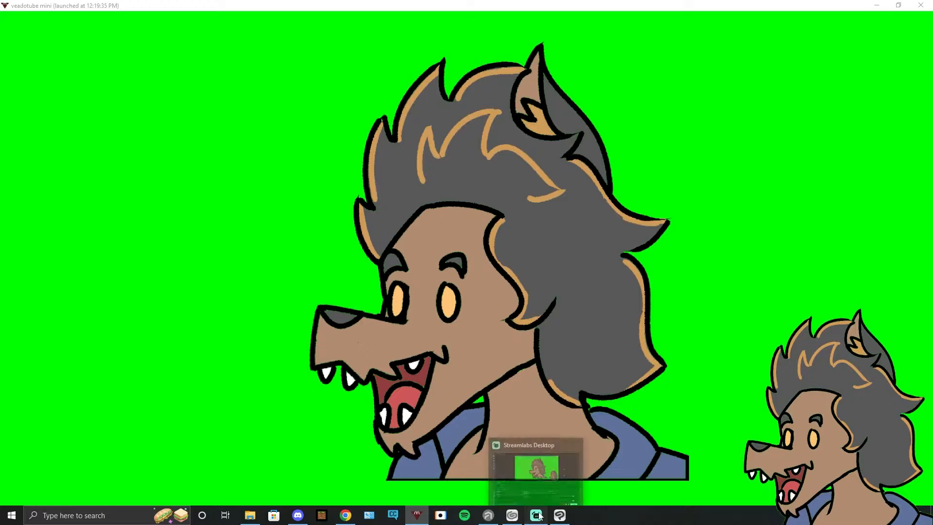
{"action": "left_click", "coordinate": [560, 516]}
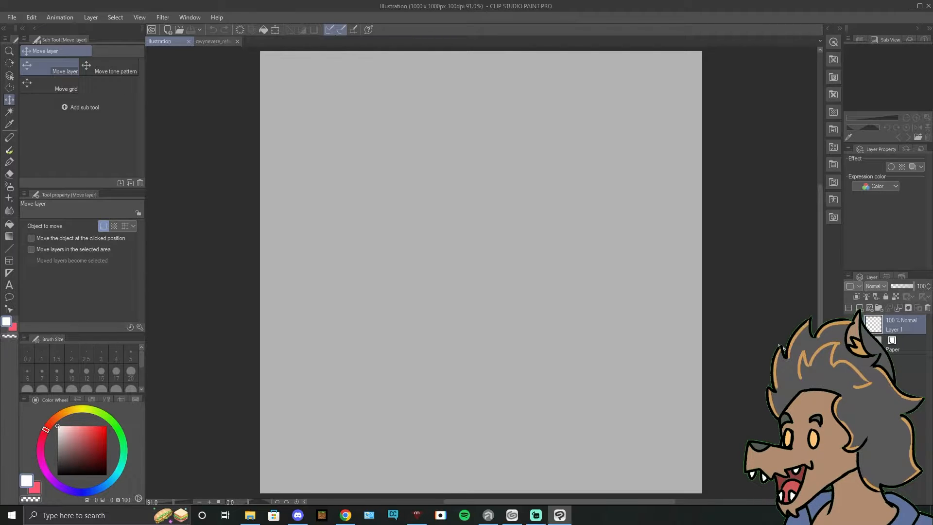
{"action": "left_click", "coordinate": [216, 42]}
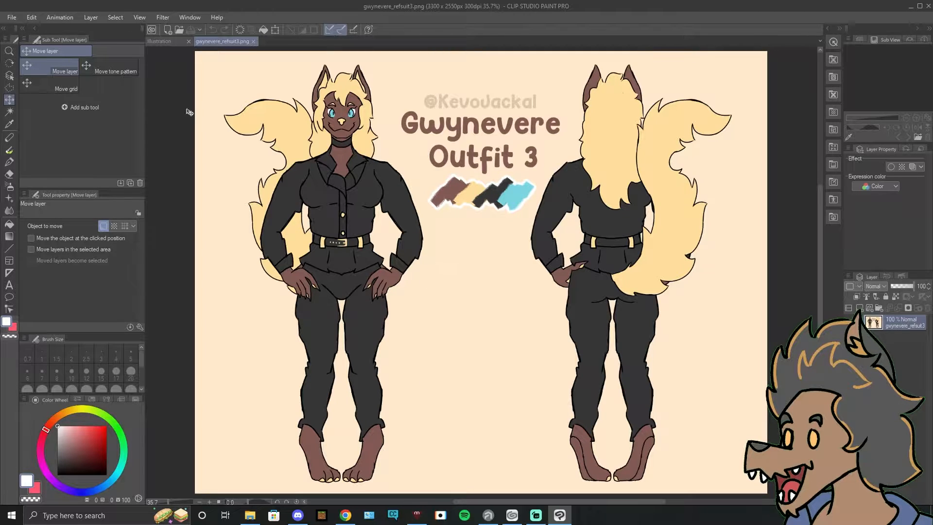
{"action": "left_click", "coordinate": [157, 42]}
Step: Set up the Sketch Paint Block pencil at brush size 10 with a dark muted brown colour
{"action": "left_click", "coordinate": [9, 137]}
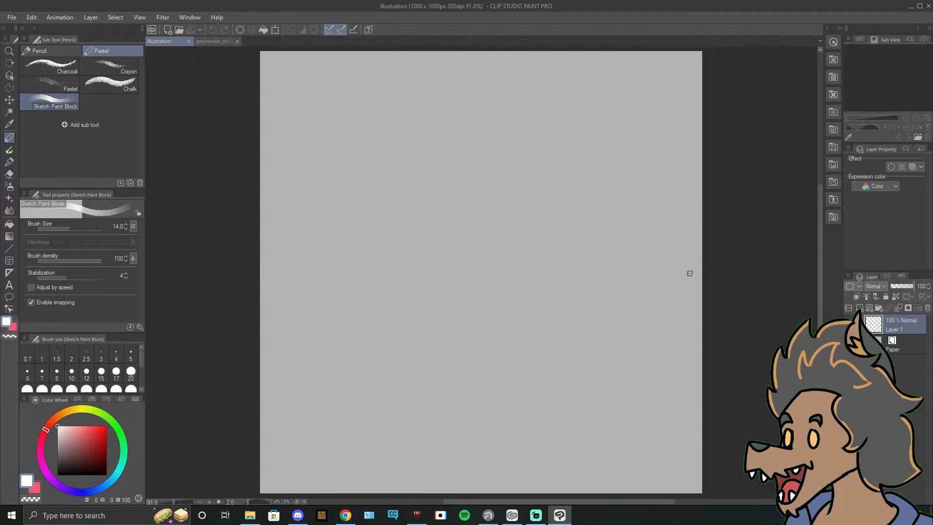
{"action": "left_click", "coordinate": [79, 456]}
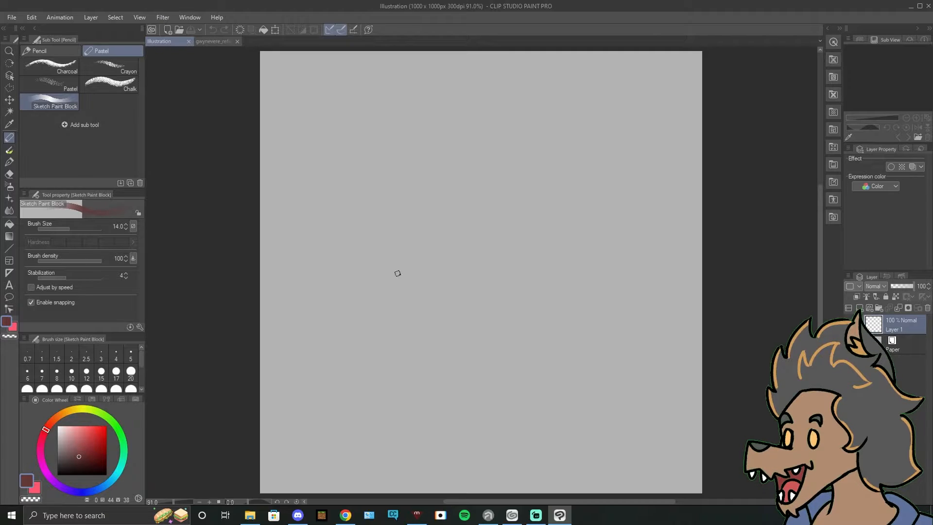
{"action": "left_click_drag", "start_coordinate": [421, 257], "coordinate": [452, 320]}
{"action": "key", "text": "ctrl+z"}
{"action": "left_click", "coordinate": [116, 226]}
{"action": "type", "text": "10"}
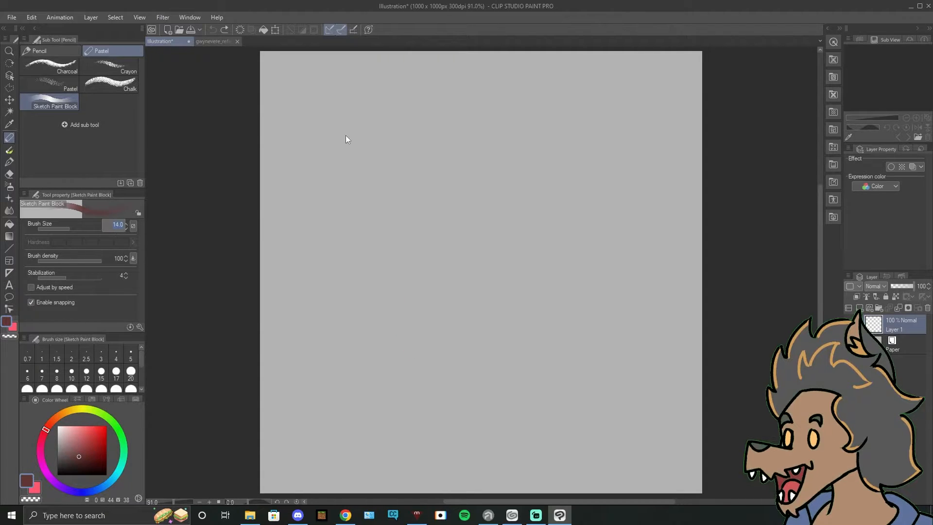
{"action": "key", "text": "Return"}
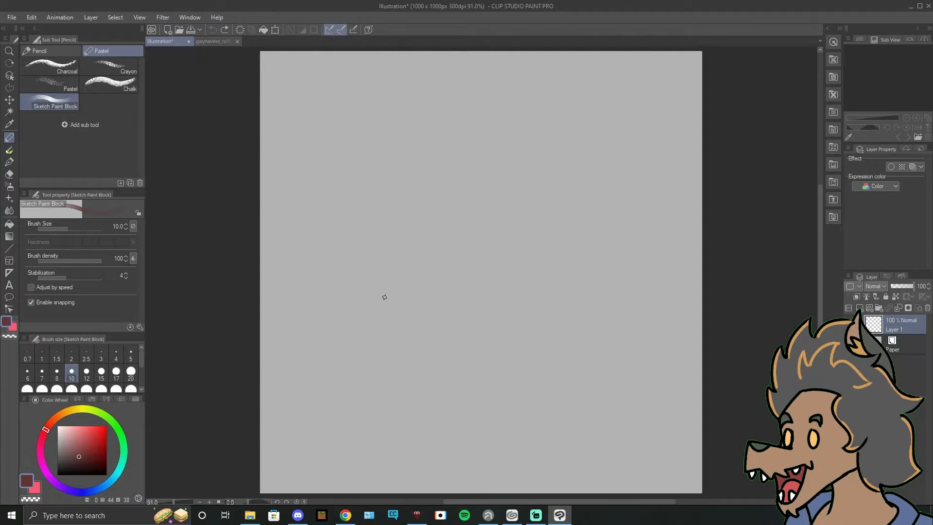
{"action": "left_click", "coordinate": [69, 460]}
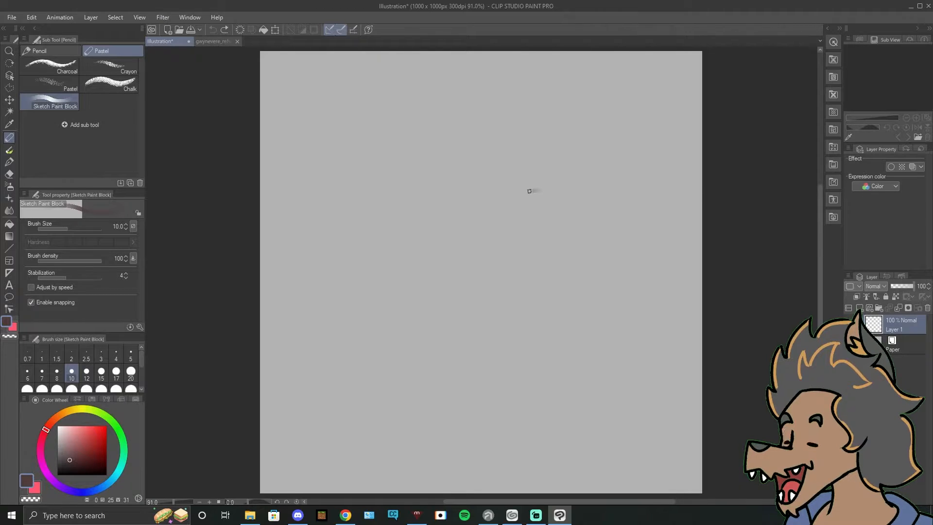
Step: Sketch a large construction circle for the head, right of the canvas centre
{"action": "mouse_move", "coordinate": [561, 177]}
{"action": "left_mouse_down"}
{"action": "mouse_move", "coordinate": [522, 194]}
{"action": "mouse_move", "coordinate": [576, 340]}
{"action": "mouse_move", "coordinate": [528, 169]}
{"action": "mouse_move", "coordinate": [513, 168]}
{"action": "left_mouse_up"}
{"action": "key", "text": "ctrl+z"}
{"action": "key", "text": "ctrl+z"}
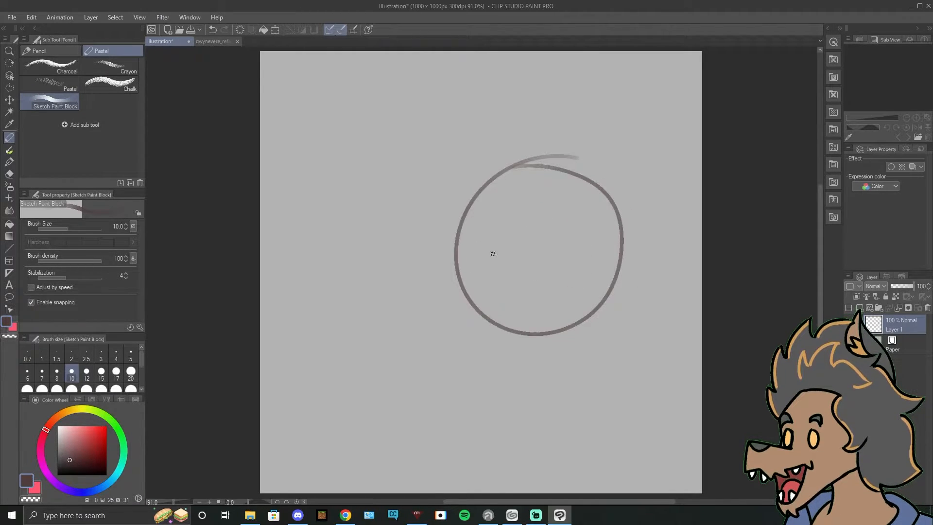
Step: Sketch the nose bridge, an angular muzzle with a nose extending from the circle's lower left, and its mouth line
{"action": "mouse_move", "coordinate": [499, 256]}
{"action": "left_mouse_down"}
{"action": "mouse_move", "coordinate": [500, 273]}
{"action": "mouse_move", "coordinate": [500, 241]}
{"action": "mouse_move", "coordinate": [501, 270]}
{"action": "mouse_move", "coordinate": [436, 326]}
{"action": "left_mouse_up"}
{"action": "mouse_move", "coordinate": [499, 275]}
{"action": "left_mouse_down"}
{"action": "mouse_move", "coordinate": [452, 316]}
{"action": "mouse_move", "coordinate": [469, 332]}
{"action": "mouse_move", "coordinate": [440, 333]}
{"action": "mouse_move", "coordinate": [451, 342]}
{"action": "mouse_move", "coordinate": [458, 334]}
{"action": "mouse_move", "coordinate": [444, 366]}
{"action": "mouse_move", "coordinate": [493, 361]}
{"action": "mouse_move", "coordinate": [474, 369]}
{"action": "mouse_move", "coordinate": [483, 368]}
{"action": "mouse_move", "coordinate": [532, 337]}
{"action": "left_mouse_up"}
{"action": "key", "text": "ctrl+z"}
{"action": "key", "text": "ctrl+z"}
{"action": "key", "text": "ctrl+z"}
{"action": "mouse_move", "coordinate": [533, 336]}
{"action": "left_mouse_down"}
{"action": "mouse_move", "coordinate": [504, 355]}
{"action": "mouse_move", "coordinate": [539, 326]}
{"action": "left_mouse_up"}
{"action": "key", "text": "ctrl+z"}
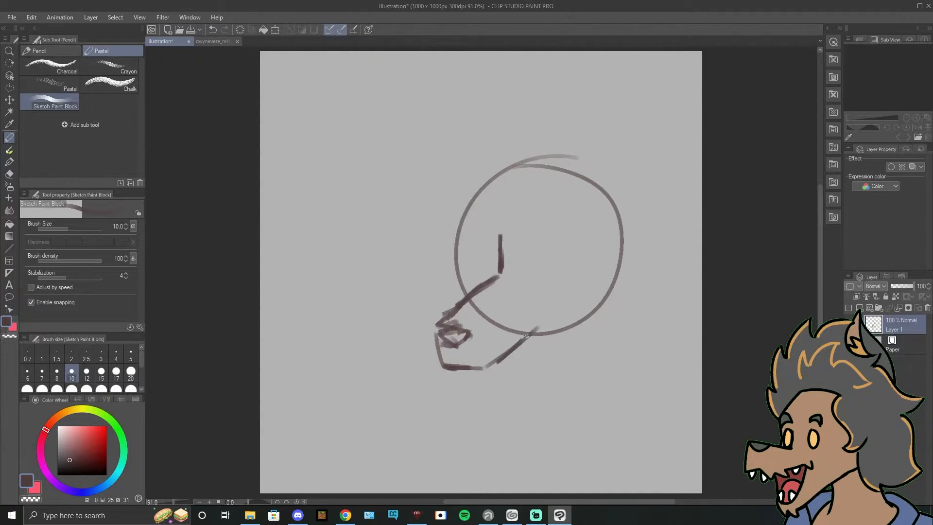
Step: Try erasing the nose scribble and redrawing it as small marks at the muzzle's tip
{"action": "left_click", "coordinate": [9, 186]}
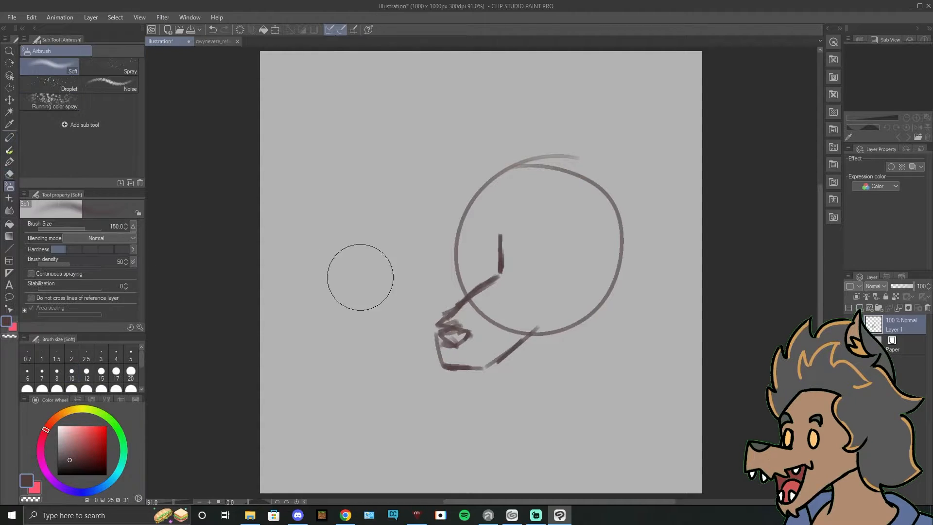
{"action": "left_click", "coordinate": [9, 174]}
{"action": "mouse_move", "coordinate": [451, 325]}
{"action": "left_mouse_down"}
{"action": "mouse_move", "coordinate": [475, 325]}
{"action": "mouse_move", "coordinate": [460, 344]}
{"action": "mouse_move", "coordinate": [450, 318]}
{"action": "left_mouse_up"}
{"action": "key", "text": "p"}
{"action": "key", "text": "p"}
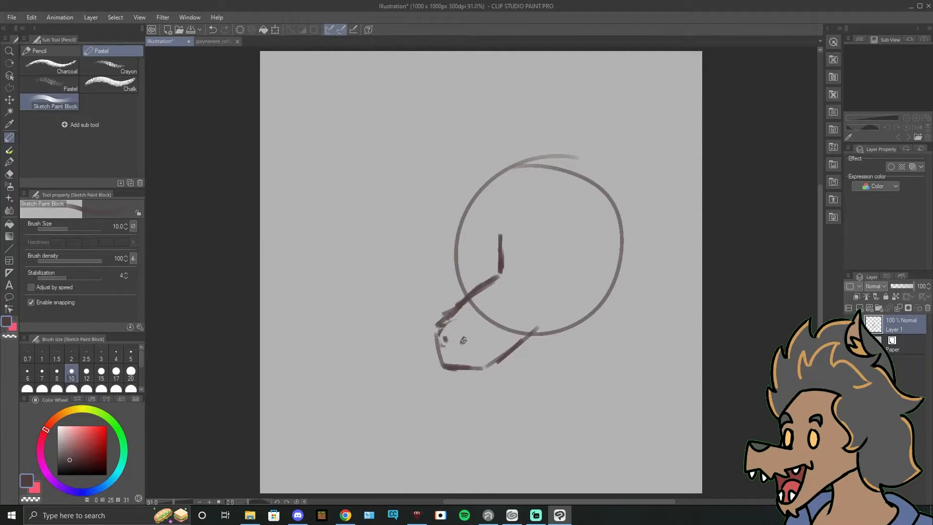
{"action": "key", "text": "ctrl+z"}
{"action": "key", "text": "ctrl+z"}
{"action": "key", "text": "ctrl+z"}
Step: Sketch two tall oval eyes, one on each side of the nose-bridge line
{"action": "left_click_drag", "start_coordinate": [520, 283], "coordinate": [517, 322]}
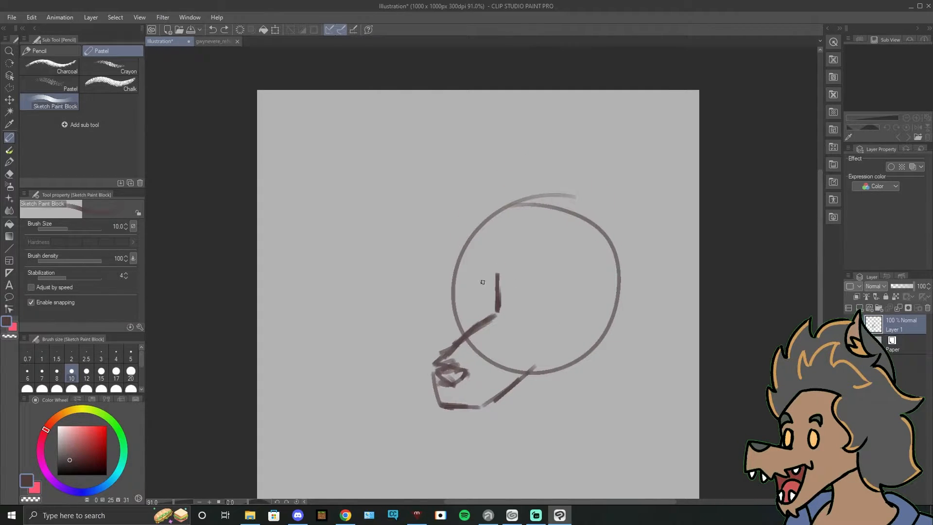
{"action": "mouse_move", "coordinate": [482, 273]}
{"action": "left_mouse_down"}
{"action": "mouse_move", "coordinate": [480, 287]}
{"action": "mouse_move", "coordinate": [561, 286]}
{"action": "mouse_move", "coordinate": [565, 270]}
{"action": "left_mouse_up"}
{"action": "key", "text": "ctrl+z"}
{"action": "key", "text": "ctrl+z"}
{"action": "key", "text": "ctrl+z"}
Step: Sketch a rounded oval eyebrow above each eye
{"action": "key", "text": "ctrl+z"}
{"action": "key", "text": "ctrl+z"}
{"action": "left_click_drag", "start_coordinate": [532, 304], "coordinate": [568, 300]}
{"action": "key", "text": "ctrl+z"}
{"action": "mouse_move", "coordinate": [535, 307]}
{"action": "left_mouse_down"}
{"action": "mouse_move", "coordinate": [554, 294]}
{"action": "mouse_move", "coordinate": [534, 289]}
{"action": "mouse_move", "coordinate": [559, 288]}
{"action": "mouse_move", "coordinate": [539, 291]}
{"action": "mouse_move", "coordinate": [560, 306]}
{"action": "mouse_move", "coordinate": [539, 304]}
{"action": "mouse_move", "coordinate": [537, 285]}
{"action": "left_mouse_up"}
{"action": "key", "text": "ctrl+z"}
{"action": "key", "text": "ctrl+z"}
{"action": "key", "text": "ctrl+z"}
{"action": "key", "text": "ctrl+z"}
{"action": "mouse_move", "coordinate": [537, 285]}
{"action": "left_mouse_down"}
{"action": "mouse_move", "coordinate": [536, 300]}
{"action": "mouse_move", "coordinate": [538, 285]}
{"action": "left_mouse_up"}
{"action": "mouse_move", "coordinate": [539, 255]}
{"action": "left_mouse_down"}
{"action": "mouse_move", "coordinate": [536, 270]}
{"action": "mouse_move", "coordinate": [535, 255]}
{"action": "mouse_move", "coordinate": [485, 252]}
{"action": "left_mouse_up"}
{"action": "key", "text": "ctrl+z"}
{"action": "key", "text": "ctrl+z"}
{"action": "key", "text": "ctrl+z"}
{"action": "key", "text": "ctrl+z"}
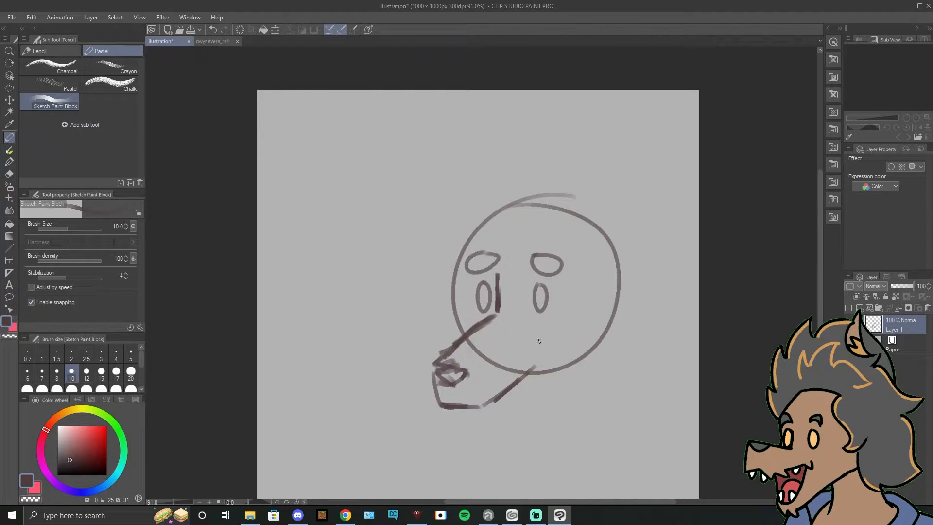
Step: Add a short horizontal lash mark to the outer side of each eye and compare with the reference sheet
{"action": "left_click_drag", "start_coordinate": [573, 323], "coordinate": [527, 316]}
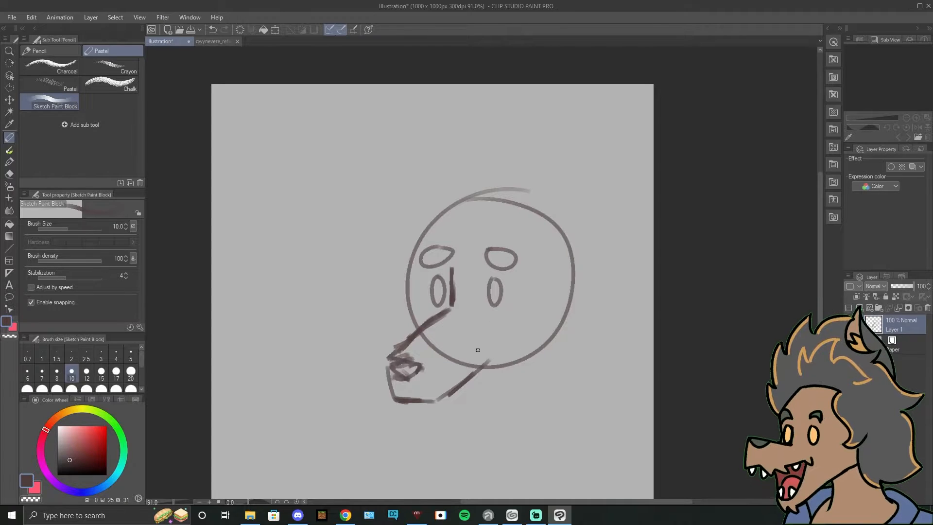
{"action": "mouse_move", "coordinate": [460, 388]}
{"action": "left_mouse_down"}
{"action": "mouse_move", "coordinate": [485, 339]}
{"action": "mouse_move", "coordinate": [481, 363]}
{"action": "left_mouse_up"}
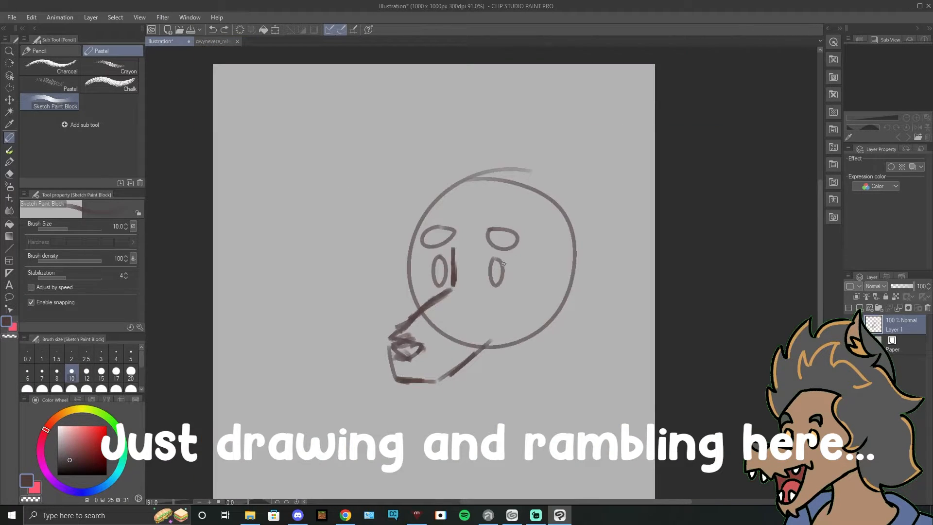
{"action": "left_click_drag", "start_coordinate": [504, 270], "coordinate": [513, 271]}
{"action": "left_click_drag", "start_coordinate": [432, 267], "coordinate": [426, 269]}
{"action": "left_click", "coordinate": [218, 42]}
{"action": "left_click", "coordinate": [168, 42]}
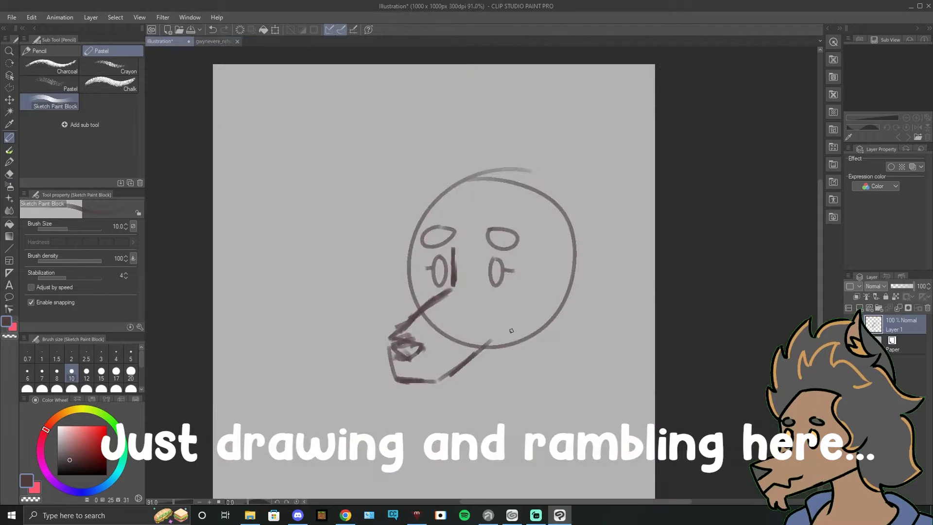
Step: Sketch the lower jaw beneath the muzzle and extend the jawline up to the back of the head
{"action": "mouse_move", "coordinate": [417, 383]}
{"action": "left_mouse_down"}
{"action": "mouse_move", "coordinate": [427, 407]}
{"action": "mouse_move", "coordinate": [489, 387]}
{"action": "left_mouse_up"}
{"action": "key", "text": "ctrl+z"}
{"action": "left_click", "coordinate": [208, 43]}
{"action": "left_click", "coordinate": [168, 42]}
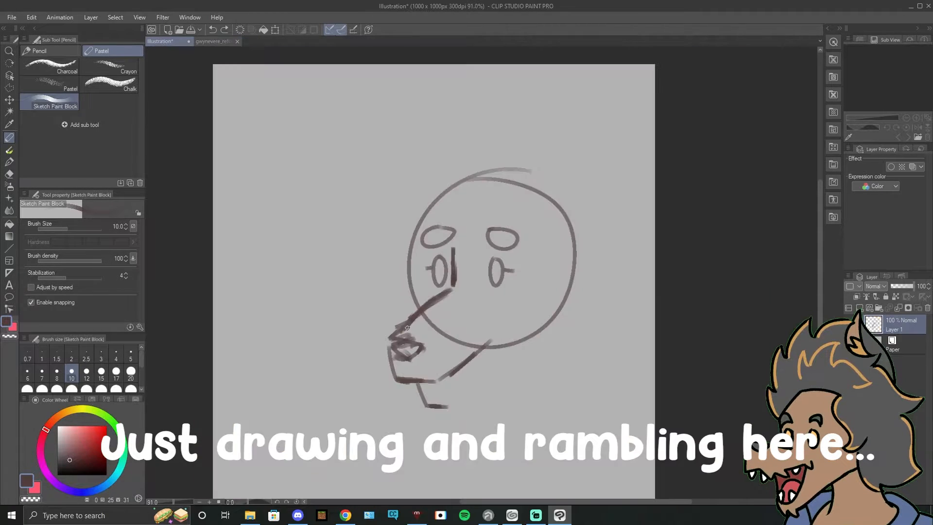
{"action": "left_click_drag", "start_coordinate": [433, 406], "coordinate": [456, 402]}
{"action": "mouse_move", "coordinate": [456, 404]}
{"action": "left_mouse_down"}
{"action": "mouse_move", "coordinate": [499, 375]}
{"action": "mouse_move", "coordinate": [523, 343]}
{"action": "left_mouse_up"}
{"action": "key", "text": "ctrl+z"}
{"action": "key", "text": "ctrl+z"}
{"action": "mouse_move", "coordinate": [470, 394]}
{"action": "left_mouse_down"}
{"action": "mouse_move", "coordinate": [584, 301]}
{"action": "mouse_move", "coordinate": [574, 261]}
{"action": "mouse_move", "coordinate": [581, 284]}
{"action": "left_mouse_up"}
Step: Consult the reference sheet and sketch the skull outline over the construction circle, from the face round to the jaw corner
{"action": "left_click", "coordinate": [214, 41]}
{"action": "left_click", "coordinate": [161, 41]}
{"action": "mouse_move", "coordinate": [422, 308]}
{"action": "left_mouse_down"}
{"action": "mouse_move", "coordinate": [444, 197]}
{"action": "mouse_move", "coordinate": [501, 168]}
{"action": "mouse_move", "coordinate": [530, 172]}
{"action": "mouse_move", "coordinate": [580, 258]}
{"action": "left_mouse_up"}
{"action": "mouse_move", "coordinate": [548, 176]}
{"action": "left_mouse_down"}
{"action": "mouse_move", "coordinate": [587, 262]}
{"action": "mouse_move", "coordinate": [586, 303]}
{"action": "left_mouse_up"}
Step: Try shifting the whole sketch layer with the Move layer tool
{"action": "key", "text": "k"}
{"action": "left_click_drag", "start_coordinate": [519, 316], "coordinate": [490, 306]}
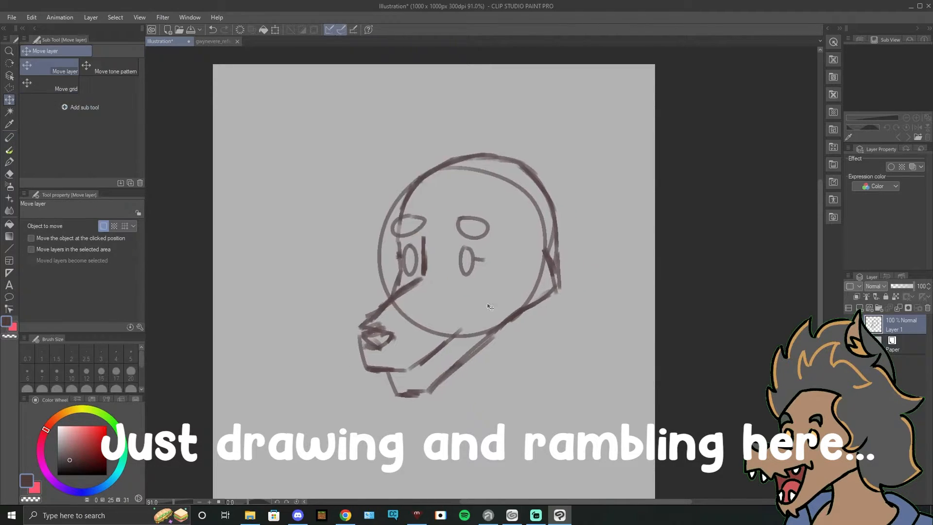
{"action": "key", "text": "ctrl+z"}
{"action": "key", "text": "p"}
{"action": "left_click_drag", "start_coordinate": [555, 352], "coordinate": [532, 300]}
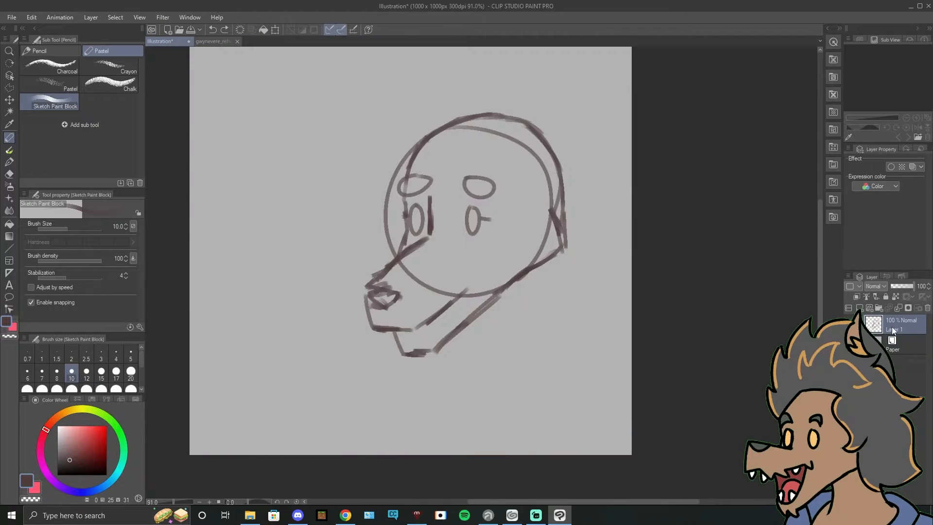
Step: Assign the Red palette color to the head sketch layer
{"action": "double_click", "coordinate": [893, 331]}
{"action": "left_click", "coordinate": [858, 288]}
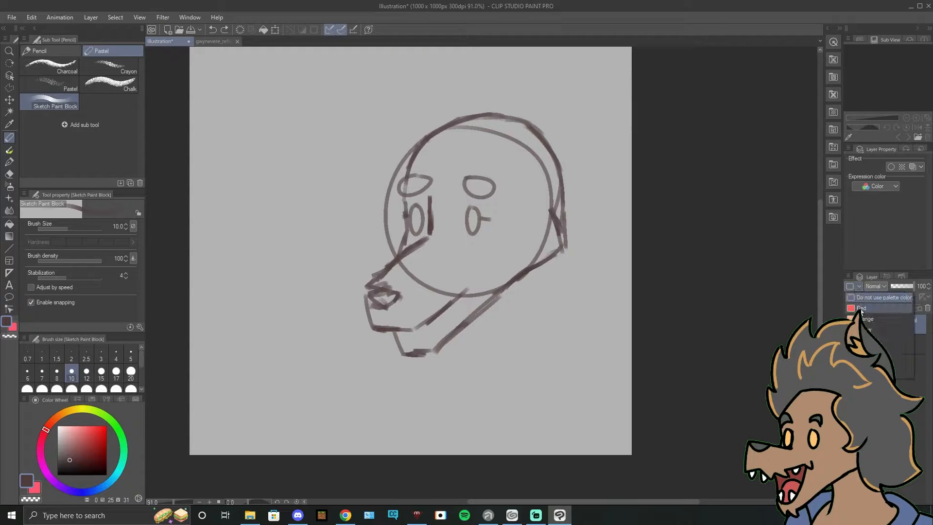
{"action": "left_click", "coordinate": [860, 286]}
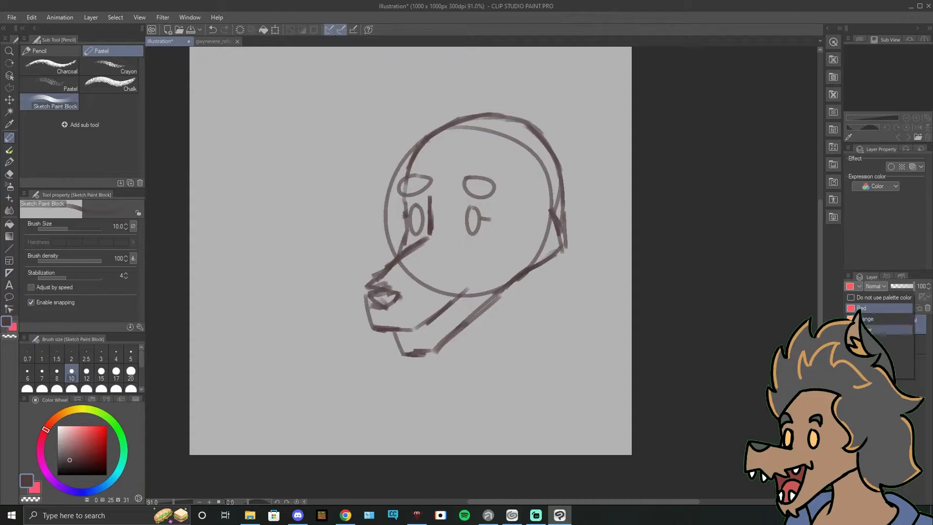
{"action": "left_click", "coordinate": [862, 308]}
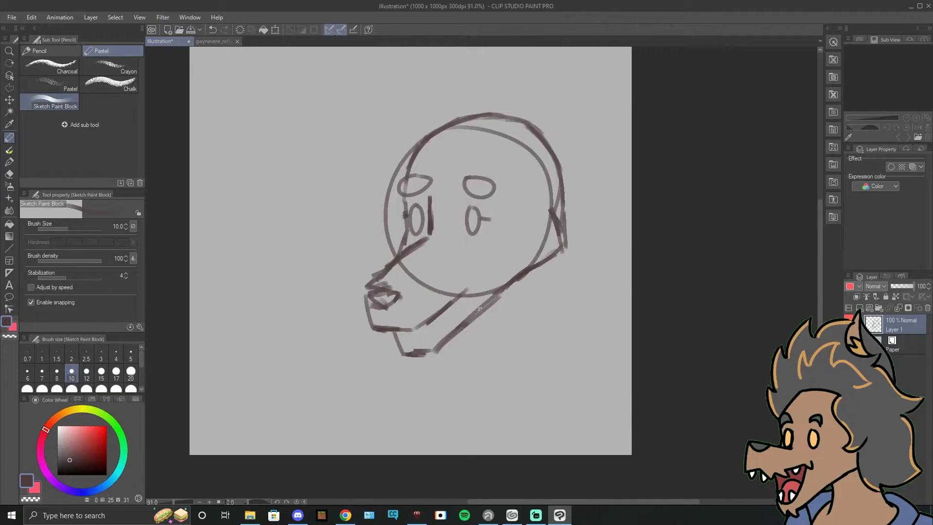
Step: Sketch the front and back of the neck and both sloping shoulders below the head, consulting the reference sheet
{"action": "mouse_move", "coordinate": [485, 314]}
{"action": "left_mouse_down"}
{"action": "mouse_move", "coordinate": [484, 357]}
{"action": "mouse_move", "coordinate": [474, 373]}
{"action": "left_mouse_up"}
{"action": "key", "text": "ctrl+z"}
{"action": "left_click_drag", "start_coordinate": [544, 270], "coordinate": [553, 350]}
{"action": "left_click_drag", "start_coordinate": [470, 323], "coordinate": [471, 361]}
{"action": "left_click_drag", "start_coordinate": [476, 324], "coordinate": [469, 362]}
{"action": "left_click", "coordinate": [214, 42]}
{"action": "left_click", "coordinate": [162, 41]}
{"action": "mouse_move", "coordinate": [541, 302]}
{"action": "left_mouse_down"}
{"action": "mouse_move", "coordinate": [564, 364]}
{"action": "mouse_move", "coordinate": [631, 417]}
{"action": "left_mouse_up"}
{"action": "left_click_drag", "start_coordinate": [466, 358], "coordinate": [398, 388]}
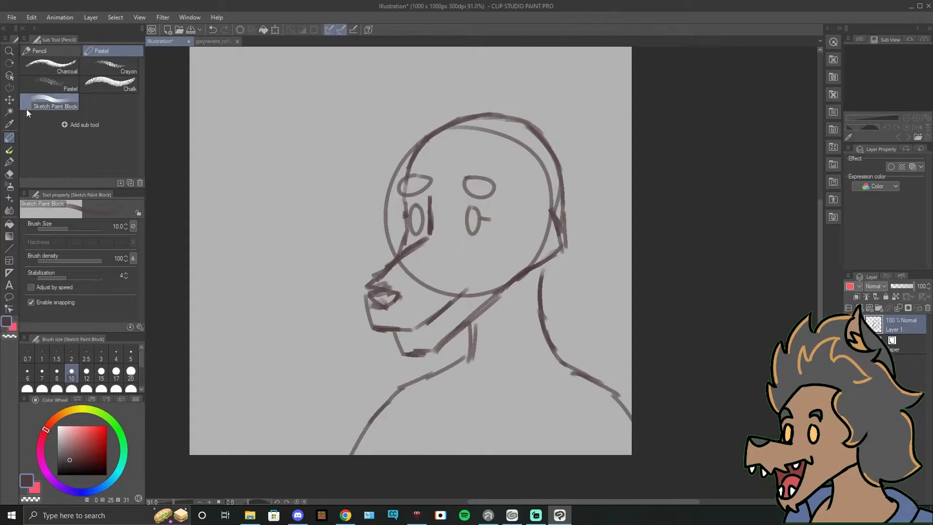
Step: Try the Orange palette color on the head sketch layer and return it to Red
{"action": "left_click", "coordinate": [858, 286]}
{"action": "left_click", "coordinate": [864, 319]}
{"action": "left_click", "coordinate": [859, 286]}
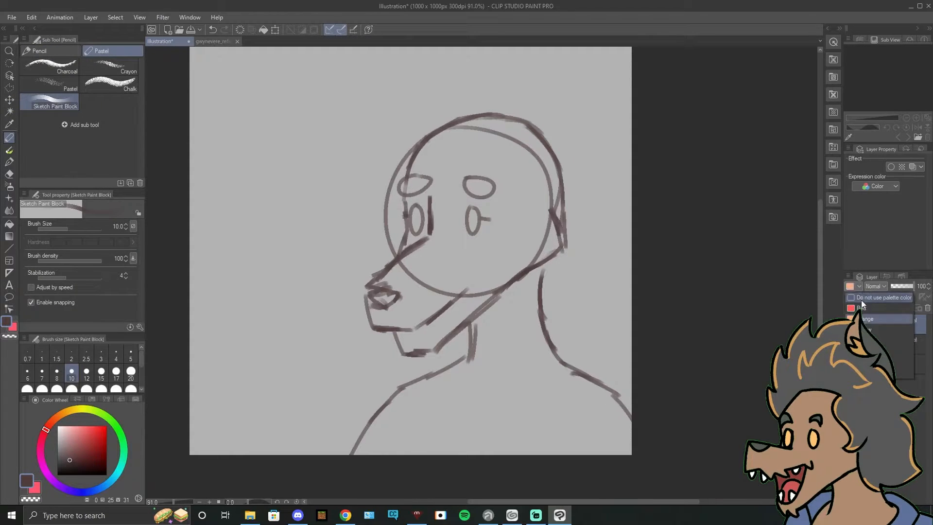
{"action": "left_click", "coordinate": [862, 308]}
Step: Add a new layer above the head sketch and enable its Layer color effect
{"action": "left_click_drag", "start_coordinate": [720, 313], "coordinate": [716, 431]}
{"action": "left_click", "coordinate": [914, 167]}
{"action": "left_click_drag", "start_coordinate": [502, 322], "coordinate": [544, 401]}
{"action": "key", "text": "ctrl+z"}
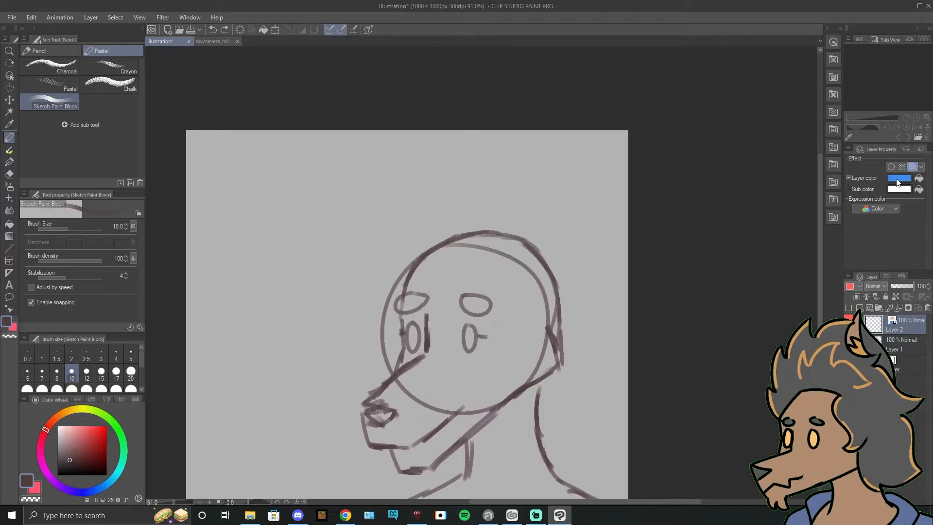
Step: Set the new layer's Layer color to dark brown and its Sub color to olive gold
{"action": "left_click", "coordinate": [899, 178]}
{"action": "left_click", "coordinate": [823, 245]}
{"action": "left_click", "coordinate": [899, 190]}
{"action": "left_click", "coordinate": [724, 357]}
{"action": "left_click", "coordinate": [651, 313]}
{"action": "left_click", "coordinate": [822, 231]}
{"action": "left_click", "coordinate": [898, 190]}
{"action": "left_click", "coordinate": [822, 245]}
{"action": "left_click", "coordinate": [896, 179]}
{"action": "left_click", "coordinate": [724, 363]}
{"action": "left_click", "coordinate": [669, 329]}
{"action": "left_click", "coordinate": [822, 230]}
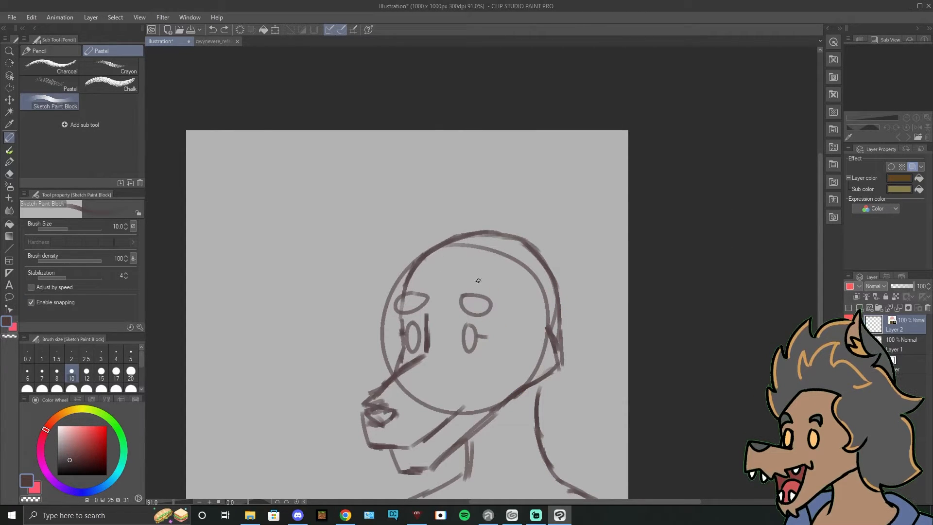
Step: Sketch a tall pointed ear on the back of the head on the new layer, following the reference sheet
{"action": "left_click", "coordinate": [213, 41]}
{"action": "left_click", "coordinate": [168, 41]}
{"action": "left_click", "coordinate": [206, 42]}
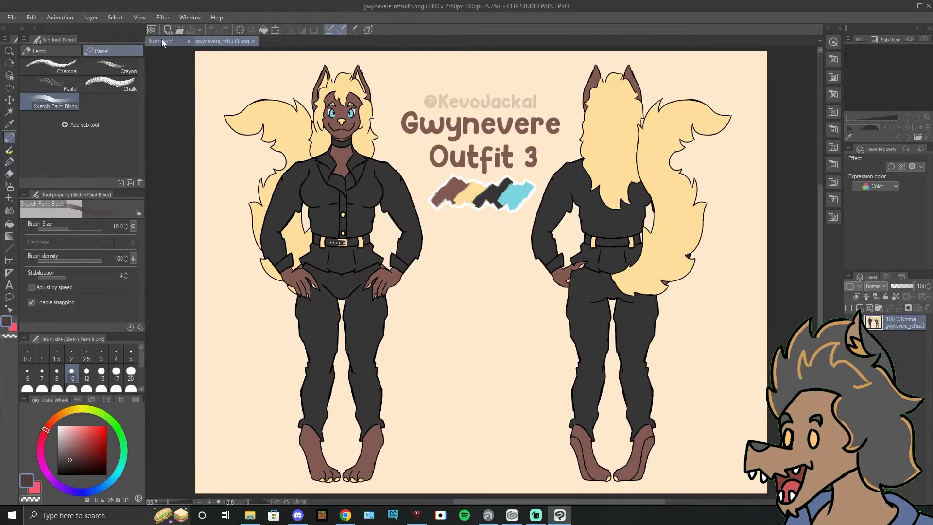
{"action": "left_click", "coordinate": [168, 42]}
{"action": "mouse_move", "coordinate": [484, 250]}
{"action": "left_mouse_down"}
{"action": "mouse_move", "coordinate": [488, 139]}
{"action": "mouse_move", "coordinate": [567, 262]}
{"action": "mouse_move", "coordinate": [519, 145]}
{"action": "left_mouse_up"}
{"action": "key", "text": "ctrl+z"}
{"action": "key", "text": "ctrl+z"}
{"action": "mouse_move", "coordinate": [559, 232]}
{"action": "left_mouse_down"}
{"action": "mouse_move", "coordinate": [512, 150]}
{"action": "mouse_move", "coordinate": [560, 230]}
{"action": "left_mouse_up"}
{"action": "key", "text": "ctrl+z"}
{"action": "mouse_move", "coordinate": [494, 258]}
{"action": "left_mouse_down"}
{"action": "mouse_move", "coordinate": [492, 156]}
{"action": "mouse_move", "coordinate": [532, 144]}
{"action": "left_mouse_up"}
{"action": "key", "text": "ctrl+z"}
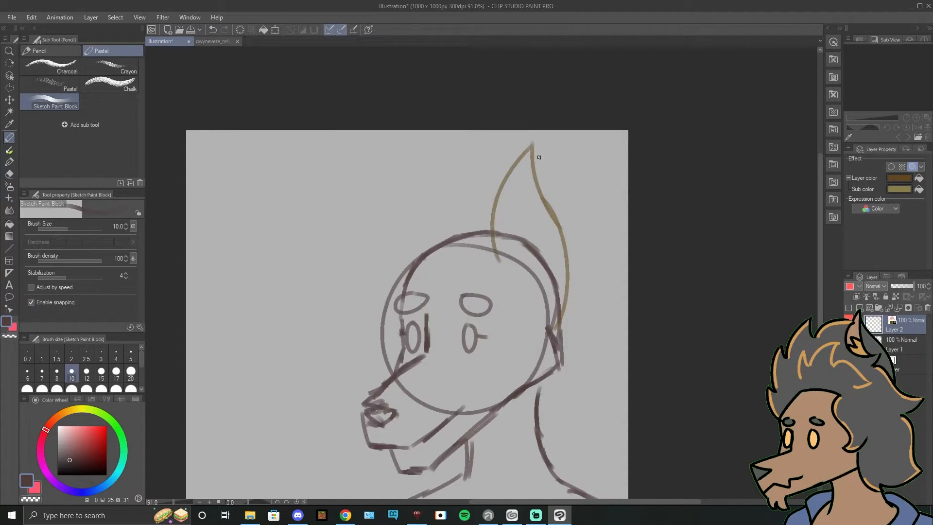
Step: Duplicate the ear to the left as the character's second ear and erase the copy's excess line over the skull
{"action": "left_click", "coordinate": [220, 42]}
{"action": "left_click", "coordinate": [165, 42]}
{"action": "left_click", "coordinate": [9, 88]}
{"action": "left_click", "coordinate": [9, 100]}
{"action": "key", "text": "ctrl+c"}
{"action": "key", "text": "ctrl+v"}
{"action": "left_click_drag", "start_coordinate": [563, 238], "coordinate": [470, 241]}
{"action": "left_click", "coordinate": [10, 174]}
{"action": "left_click_drag", "start_coordinate": [470, 325], "coordinate": [471, 251]}
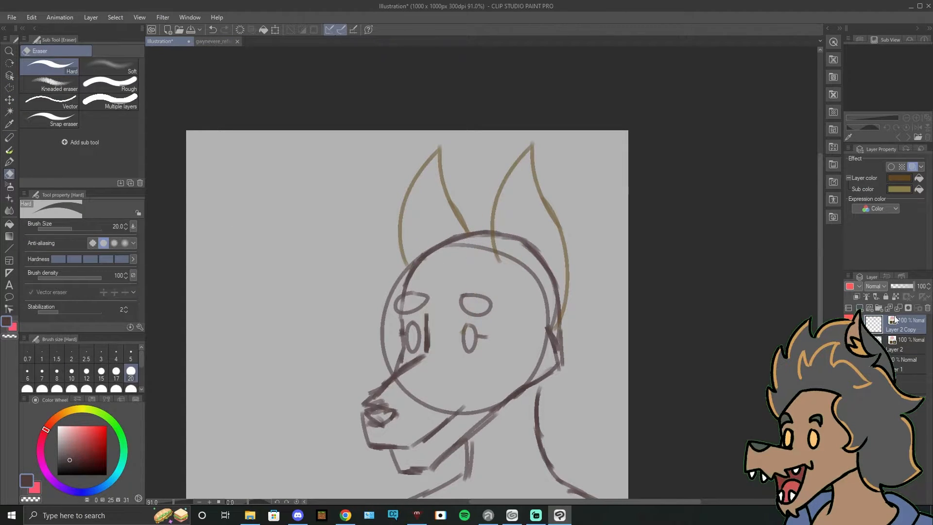
Step: Create a new layer above the ears and set the pencil to a dark greyish blue, testing it with trial strokes
{"action": "key", "text": "p"}
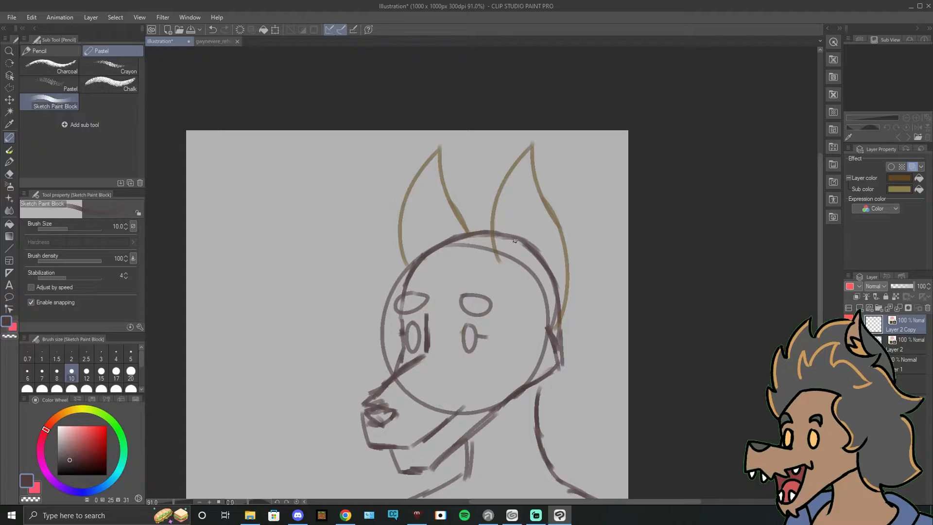
{"action": "key", "text": "ctrl+shift+n"}
{"action": "left_click", "coordinate": [60, 415]}
{"action": "left_click_drag", "start_coordinate": [460, 291], "coordinate": [487, 359]}
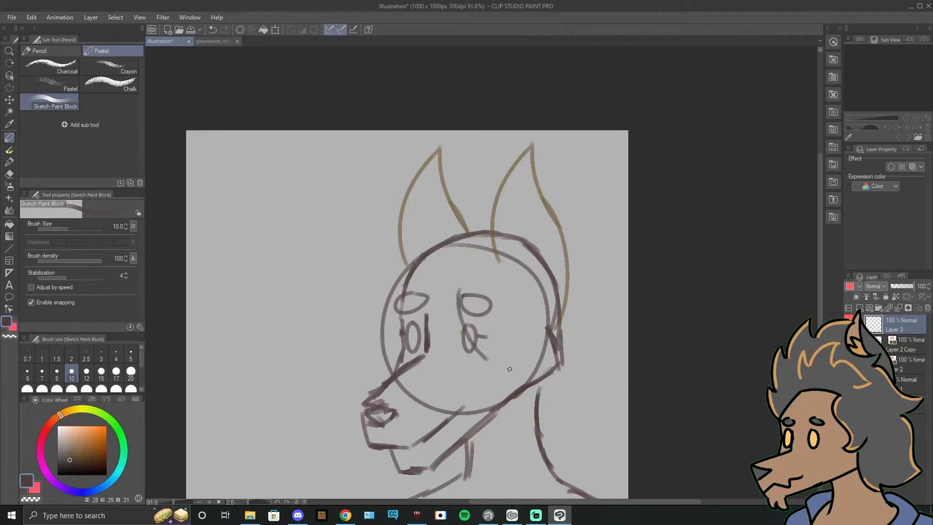
{"action": "key", "text": "ctrl+z"}
{"action": "left_click", "coordinate": [98, 489]}
{"action": "left_click_drag", "start_coordinate": [452, 275], "coordinate": [430, 366]}
{"action": "key", "text": "ctrl+z"}
Step: Sketch pointed fringe locks over the forehead in dark greyish blue, following the reference sheet
{"action": "left_click", "coordinate": [213, 42]}
{"action": "left_click", "coordinate": [167, 44]}
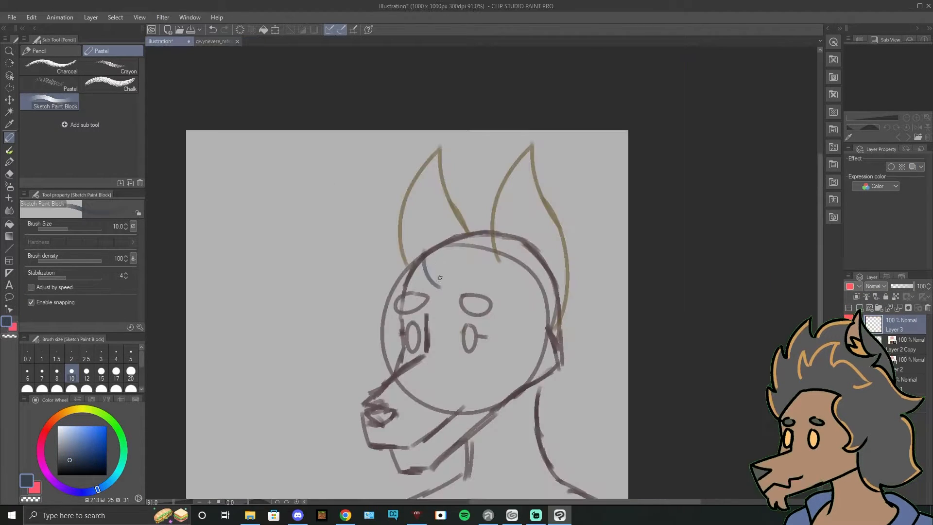
{"action": "left_click_drag", "start_coordinate": [437, 279], "coordinate": [424, 292]}
{"action": "left_click_drag", "start_coordinate": [441, 249], "coordinate": [468, 315]}
{"action": "left_click", "coordinate": [213, 42]}
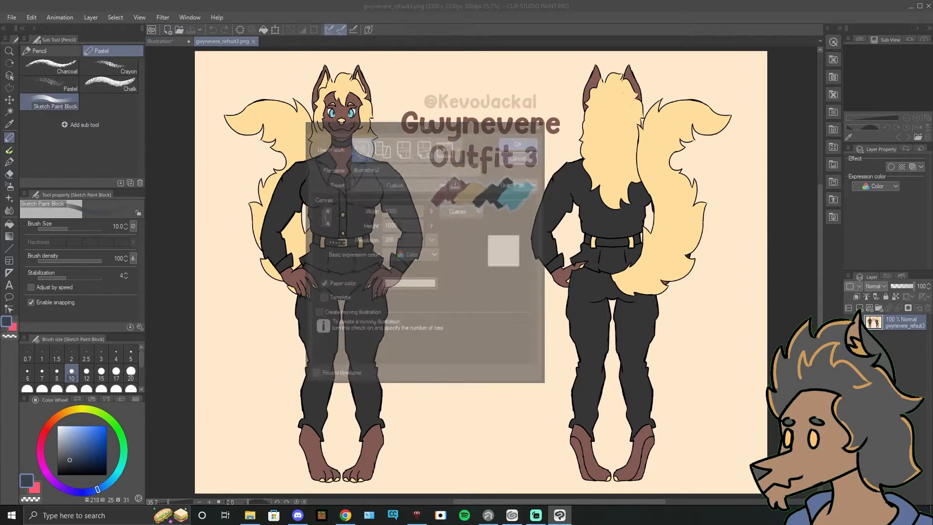
{"action": "left_click", "coordinate": [167, 41]}
Step: Sketch a long lock of hair down the side of the face, ending in pointed tips below the jaw corner, following the reference sheet
{"action": "mouse_move", "coordinate": [488, 235]}
{"action": "left_mouse_down"}
{"action": "mouse_move", "coordinate": [463, 260]}
{"action": "mouse_move", "coordinate": [502, 262]}
{"action": "mouse_move", "coordinate": [519, 366]}
{"action": "mouse_move", "coordinate": [527, 363]}
{"action": "mouse_move", "coordinate": [519, 411]}
{"action": "left_mouse_up"}
{"action": "left_click", "coordinate": [213, 42]}
{"action": "left_click", "coordinate": [166, 42]}
{"action": "key", "text": "ctrl+z"}
{"action": "left_click", "coordinate": [212, 42]}
{"action": "left_click", "coordinate": [167, 41]}
{"action": "key", "text": "ctrl+z"}
{"action": "left_click_drag", "start_coordinate": [519, 406], "coordinate": [556, 393]}
{"action": "left_click", "coordinate": [213, 41]}
Step: Sketch the tufted hair outline from above the forehead across the front ear towards the back ear, checking the reference sheet
{"action": "left_click", "coordinate": [175, 43]}
{"action": "mouse_move", "coordinate": [397, 265]}
{"action": "left_mouse_down"}
{"action": "mouse_move", "coordinate": [404, 209]}
{"action": "mouse_move", "coordinate": [416, 210]}
{"action": "left_mouse_up"}
{"action": "key", "text": "ctrl+z"}
{"action": "mouse_move", "coordinate": [417, 210]}
{"action": "left_mouse_down"}
{"action": "mouse_move", "coordinate": [418, 225]}
{"action": "mouse_move", "coordinate": [500, 196]}
{"action": "left_mouse_up"}
{"action": "left_click", "coordinate": [213, 41]}
{"action": "left_click", "coordinate": [165, 41]}
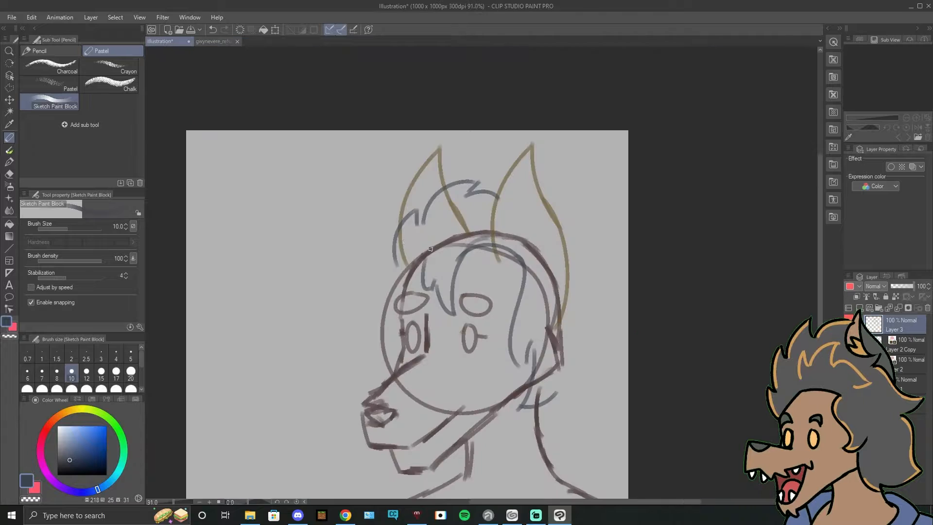
Step: Sketch the top hair outline across the back ear to a pointed tuft behind the head, redrawing strokes until the shape fits
{"action": "left_click_drag", "start_coordinate": [560, 269], "coordinate": [488, 232]}
{"action": "key", "text": "ctrl+z"}
{"action": "mouse_move", "coordinate": [404, 158]}
{"action": "left_mouse_down"}
{"action": "mouse_move", "coordinate": [483, 193]}
{"action": "mouse_move", "coordinate": [512, 192]}
{"action": "left_mouse_up"}
{"action": "key", "text": "ctrl+z"}
{"action": "left_click_drag", "start_coordinate": [513, 194], "coordinate": [500, 228]}
{"action": "key", "text": "ctrl+z"}
{"action": "key", "text": "ctrl+z"}
{"action": "mouse_move", "coordinate": [398, 158]}
{"action": "left_mouse_down"}
{"action": "mouse_move", "coordinate": [499, 183]}
{"action": "mouse_move", "coordinate": [459, 168]}
{"action": "mouse_move", "coordinate": [535, 169]}
{"action": "mouse_move", "coordinate": [503, 199]}
{"action": "mouse_move", "coordinate": [526, 242]}
{"action": "left_mouse_up"}
{"action": "key", "text": "ctrl+z"}
{"action": "key", "text": "ctrl+z"}
Step: Sketch the back hair flowing past the neck to the shoulder with one outward point, and add a small tuft in front of the forehead
{"action": "key", "text": "ctrl+z"}
{"action": "left_click", "coordinate": [213, 42]}
{"action": "left_click", "coordinate": [160, 41]}
{"action": "key", "text": "ctrl+z"}
{"action": "mouse_move", "coordinate": [503, 206]}
{"action": "left_mouse_down"}
{"action": "mouse_move", "coordinate": [525, 327]}
{"action": "mouse_move", "coordinate": [513, 371]}
{"action": "left_mouse_up"}
Step: Sketch two curved lines across the neck as a band, checking the reference sheet
{"action": "key", "text": "ctrl+z"}
{"action": "left_click_drag", "start_coordinate": [523, 325], "coordinate": [521, 467]}
{"action": "key", "text": "ctrl+z"}
{"action": "left_click_drag", "start_coordinate": [523, 321], "coordinate": [510, 437]}
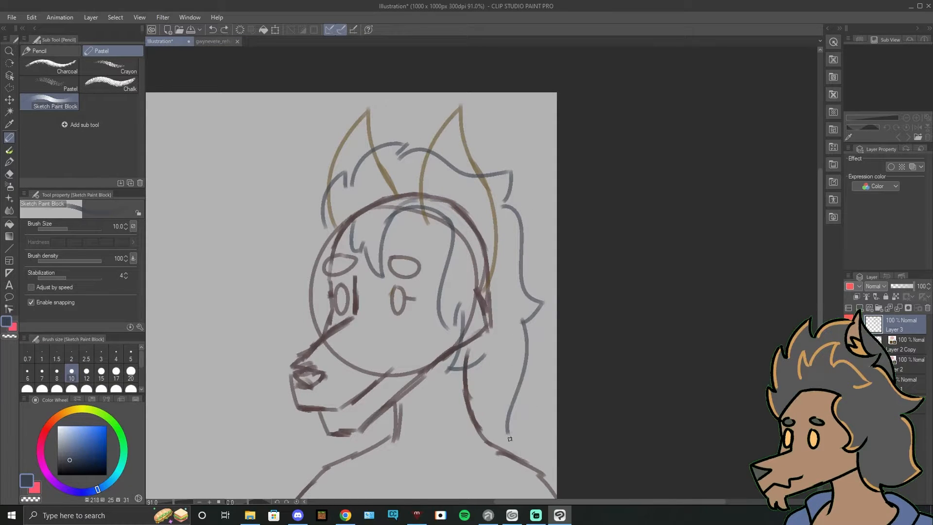
{"action": "mouse_move", "coordinate": [333, 259]}
{"action": "left_mouse_down"}
{"action": "mouse_move", "coordinate": [414, 213]}
{"action": "mouse_move", "coordinate": [389, 216]}
{"action": "left_mouse_up"}
{"action": "left_click", "coordinate": [213, 41]}
{"action": "left_click", "coordinate": [170, 41]}
{"action": "left_click_drag", "start_coordinate": [460, 364], "coordinate": [522, 346]}
{"action": "key", "text": "ctrl+z"}
{"action": "mouse_move", "coordinate": [458, 384]}
{"action": "left_mouse_down"}
{"action": "mouse_move", "coordinate": [524, 367]}
{"action": "mouse_move", "coordinate": [518, 452]}
{"action": "left_mouse_up"}
{"action": "key", "text": "ctrl+z"}
{"action": "left_click", "coordinate": [212, 42]}
{"action": "left_click", "coordinate": [164, 41]}
Step: Sketch the two folded shirt collar flaps at the base of the neck, following the reference sheet
{"action": "key", "text": "ctrl+z"}
{"action": "left_click_drag", "start_coordinate": [540, 396], "coordinate": [529, 443]}
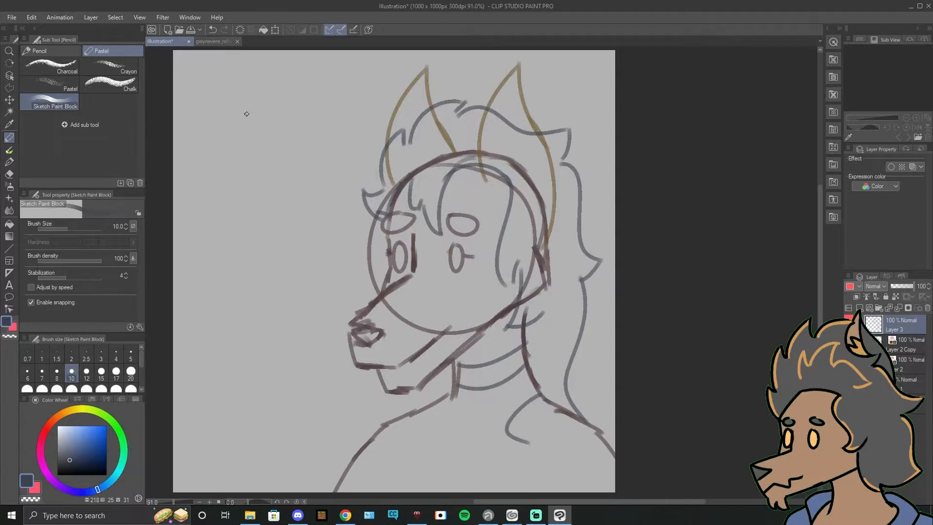
{"action": "left_click", "coordinate": [213, 42]}
{"action": "left_click", "coordinate": [166, 41]}
{"action": "mouse_move", "coordinate": [571, 404]}
{"action": "left_mouse_down"}
{"action": "mouse_move", "coordinate": [528, 442]}
{"action": "mouse_move", "coordinate": [545, 371]}
{"action": "mouse_move", "coordinate": [577, 397]}
{"action": "left_mouse_up"}
{"action": "key", "text": "ctrl+z"}
{"action": "mouse_move", "coordinate": [452, 399]}
{"action": "left_mouse_down"}
{"action": "mouse_move", "coordinate": [471, 419]}
{"action": "mouse_move", "coordinate": [465, 439]}
{"action": "left_mouse_up"}
{"action": "left_click_drag", "start_coordinate": [465, 439], "coordinate": [424, 411]}
{"action": "left_click_drag", "start_coordinate": [424, 411], "coordinate": [448, 388]}
Step: Sketch the shirt's open front edges and lapels below both collar flaps, following the reference sheet
{"action": "left_click_drag", "start_coordinate": [486, 427], "coordinate": [461, 372]}
{"action": "left_click_drag", "start_coordinate": [508, 384], "coordinate": [519, 431]}
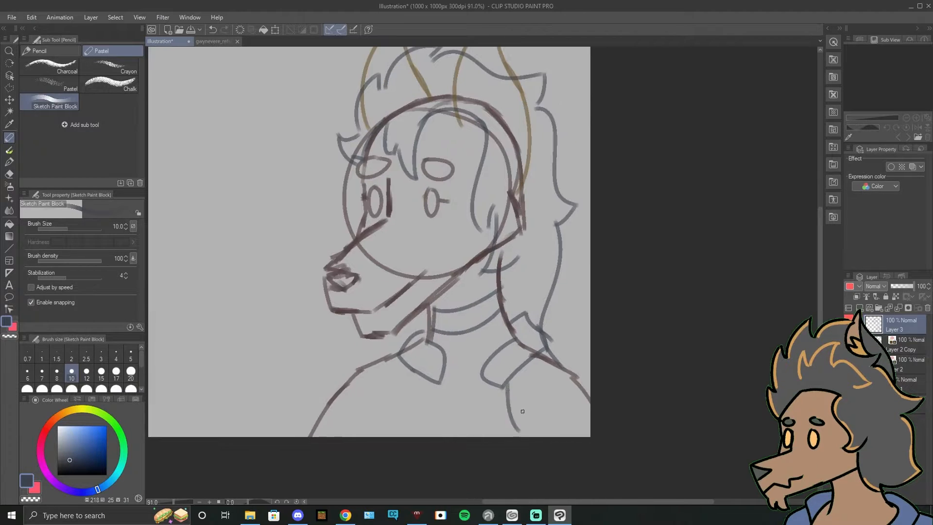
{"action": "left_click", "coordinate": [213, 41]}
{"action": "left_click", "coordinate": [164, 42]}
{"action": "left_click_drag", "start_coordinate": [540, 383], "coordinate": [503, 418]}
{"action": "left_click_drag", "start_coordinate": [504, 385], "coordinate": [500, 417]}
{"action": "left_click_drag", "start_coordinate": [447, 372], "coordinate": [439, 416]}
{"action": "left_click_drag", "start_coordinate": [433, 419], "coordinate": [401, 363]}
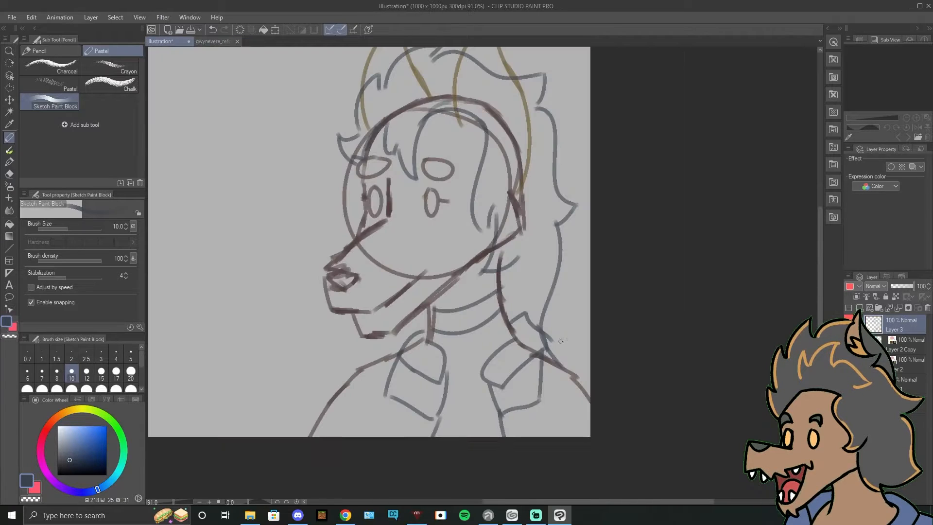
Step: Trace the shirt outline over both shoulders in dark greyish blue
{"action": "left_click_drag", "start_coordinate": [557, 365], "coordinate": [591, 389]}
{"action": "mouse_move", "coordinate": [404, 351]}
{"action": "left_mouse_down"}
{"action": "mouse_move", "coordinate": [357, 367]}
{"action": "mouse_move", "coordinate": [306, 436]}
{"action": "left_mouse_up"}
{"action": "key", "text": "ctrl+z"}
{"action": "key", "text": "ctrl+z"}
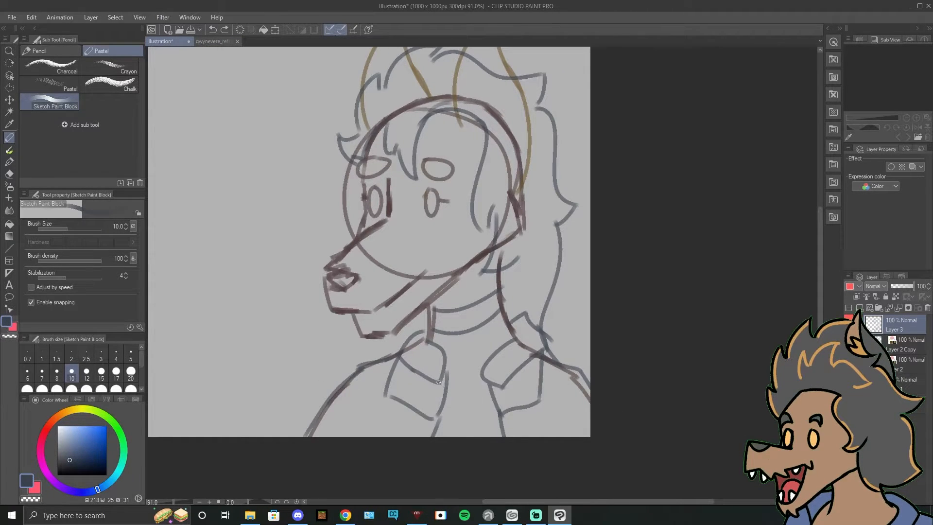
Step: Create a new top layer for the line art and lower the sketch layers beneath it to 50% opacity
{"action": "left_click_drag", "start_coordinate": [476, 327], "coordinate": [529, 342]}
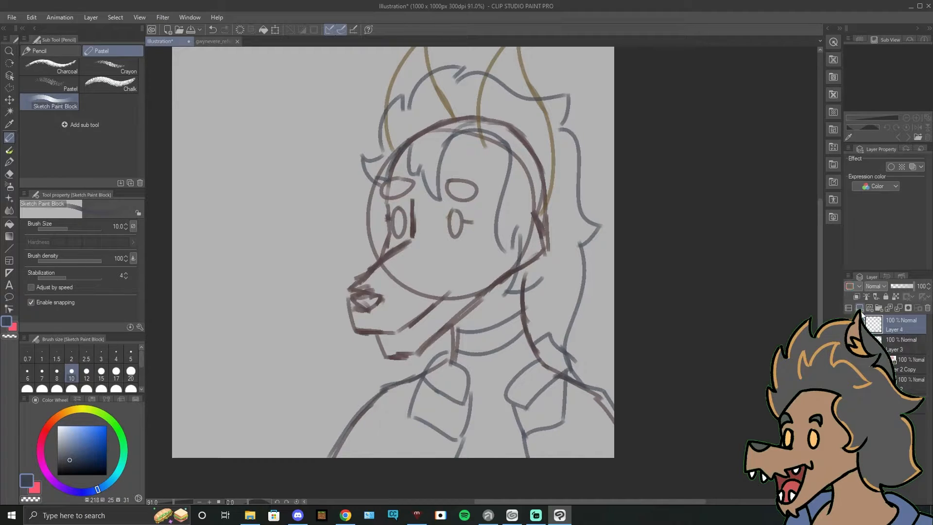
{"action": "left_click", "coordinate": [855, 287]}
{"action": "left_click", "coordinate": [854, 288]}
{"action": "left_click", "coordinate": [907, 405], "text": "shift"}
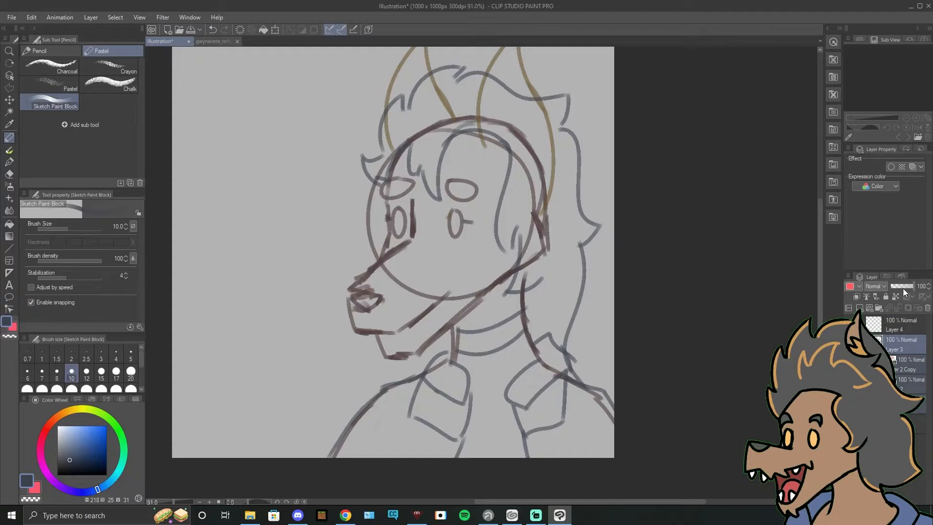
{"action": "left_click", "coordinate": [904, 288]}
{"action": "left_click", "coordinate": [878, 327]}
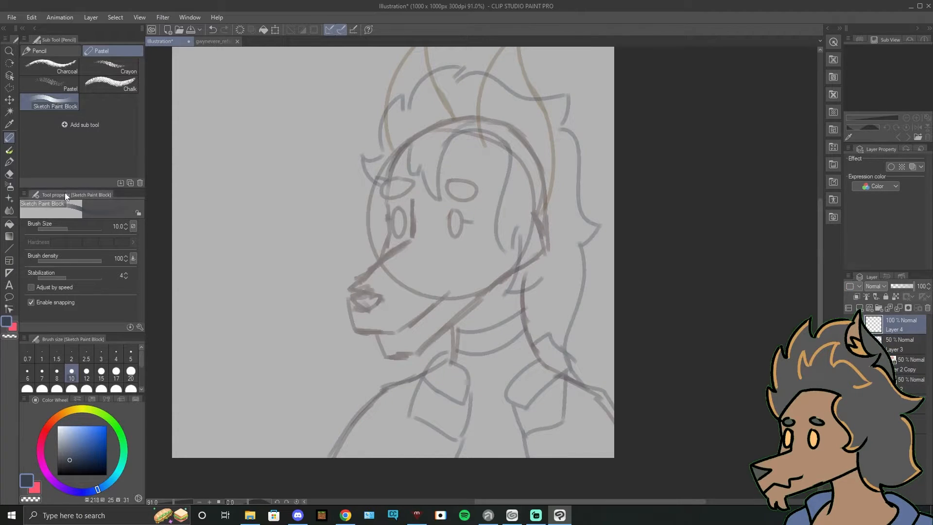
Step: Switch to the Real G-Pen in black and set its brush size to 10, trying it with strokes that are undone
{"action": "key", "text": "p"}
{"action": "left_click_drag", "start_coordinate": [377, 236], "coordinate": [398, 342]}
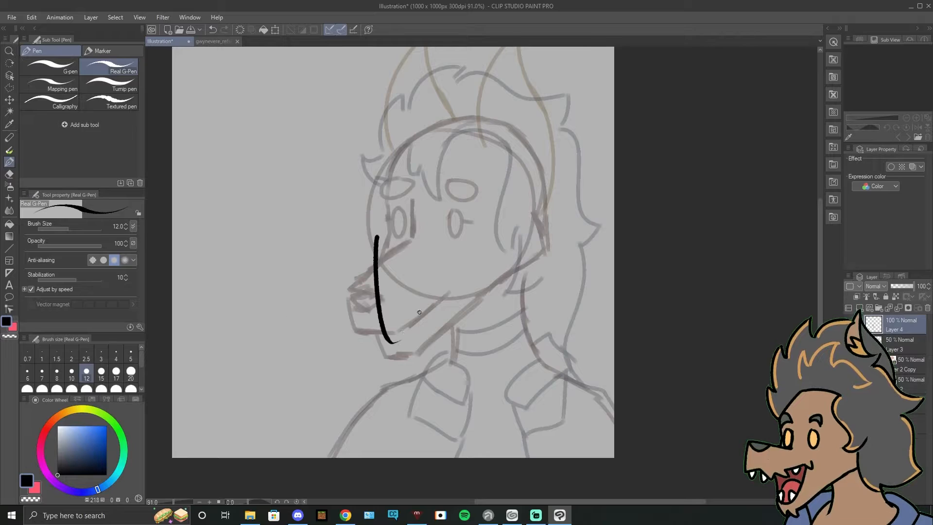
{"action": "key", "text": "ctrl+z"}
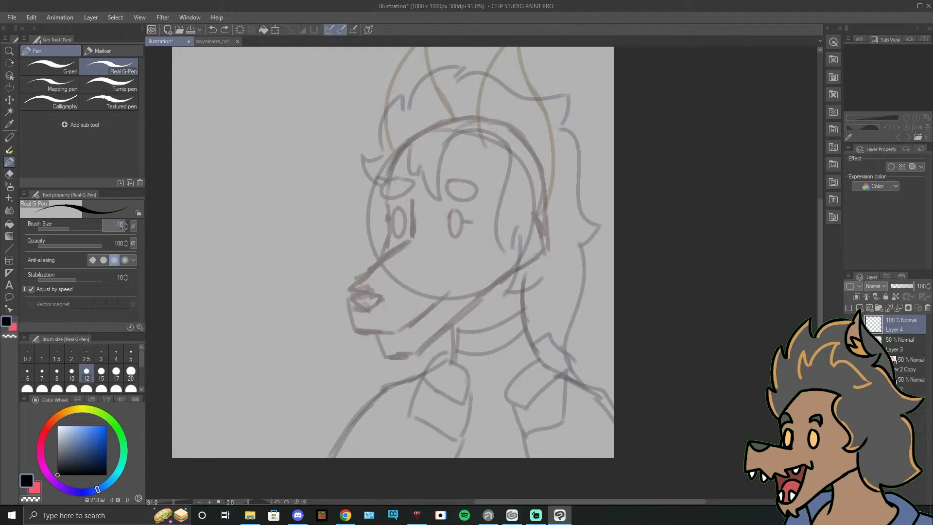
{"action": "key", "text": "Return"}
{"action": "left_click_drag", "start_coordinate": [452, 214], "coordinate": [452, 277]}
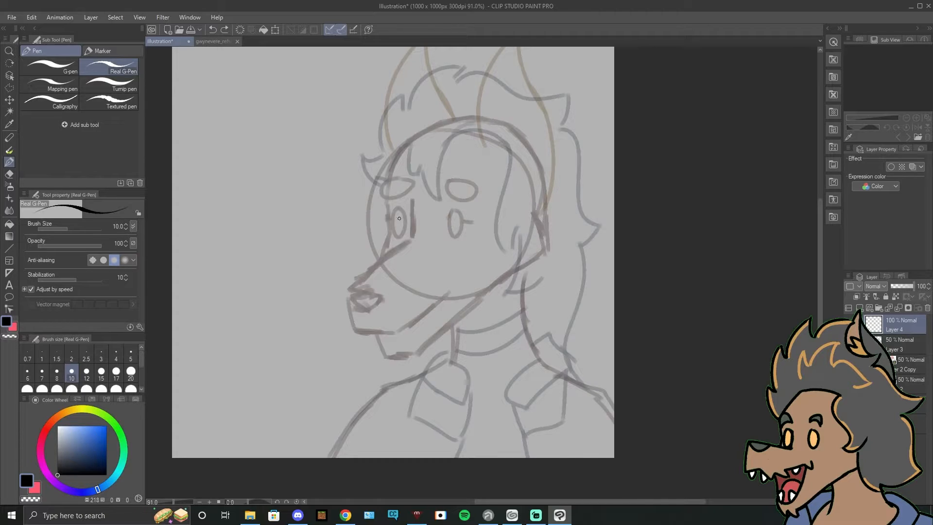
{"action": "left_click_drag", "start_coordinate": [398, 205], "coordinate": [399, 204]}
{"action": "key", "text": "ctrl+z"}
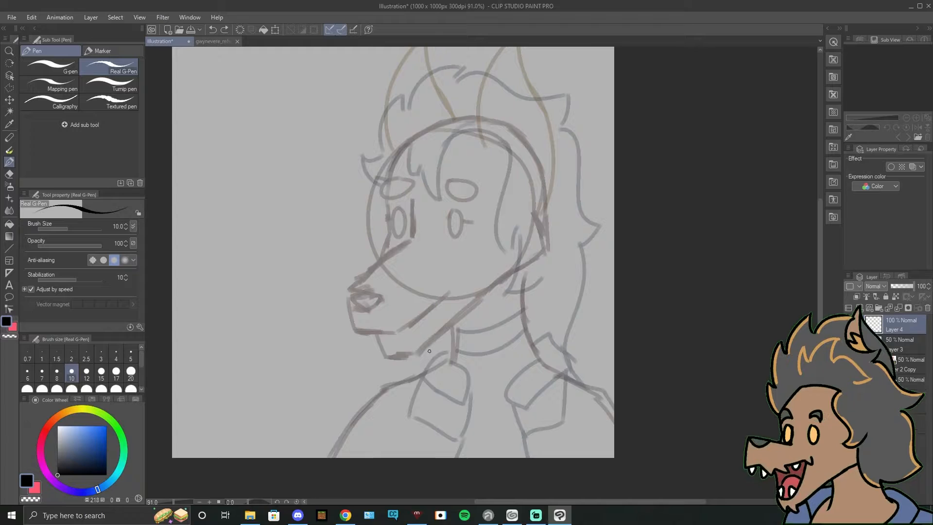
Step: Ink the top of the muzzle from the nose tip to between the eyes, plus the short vertical brow line beside the far eye
{"action": "scroll", "coordinate": [428, 359], "scroll_direction": "up", "scroll_amount": 1}
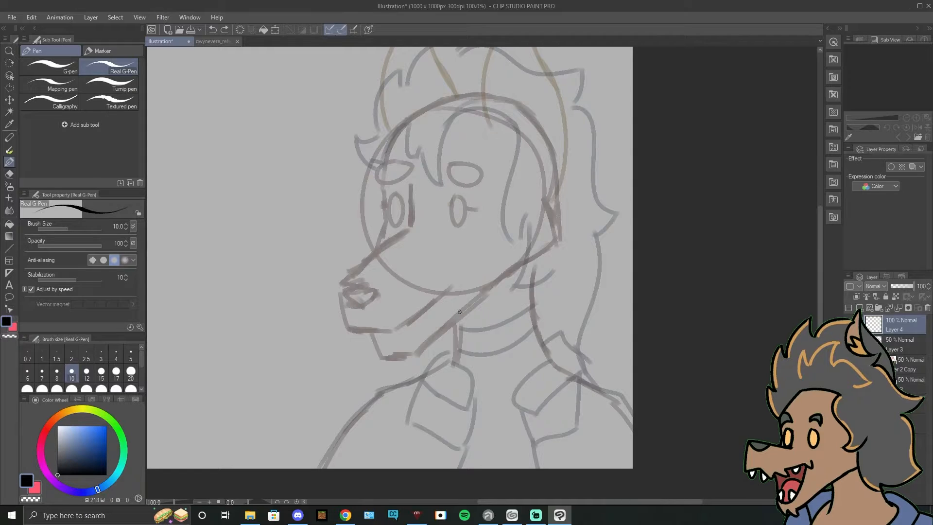
{"action": "scroll", "coordinate": [459, 311], "scroll_direction": "up", "scroll_amount": 1}
{"action": "left_click_drag", "start_coordinate": [433, 309], "coordinate": [486, 375]}
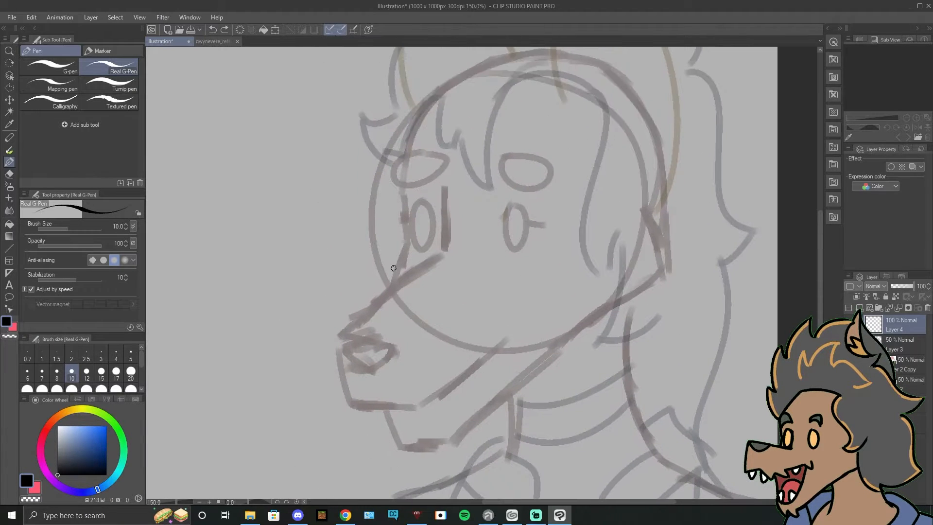
{"action": "left_click_drag", "start_coordinate": [344, 338], "coordinate": [395, 287]}
{"action": "key", "text": "ctrl+z"}
{"action": "key", "text": "ctrl+z"}
{"action": "mouse_move", "coordinate": [344, 343]}
{"action": "left_mouse_down"}
{"action": "mouse_move", "coordinate": [405, 275]}
{"action": "mouse_move", "coordinate": [407, 283]}
{"action": "mouse_move", "coordinate": [442, 251]}
{"action": "left_mouse_up"}
{"action": "key", "text": "ctrl+z"}
{"action": "key", "text": "ctrl+z"}
{"action": "left_click_drag", "start_coordinate": [393, 294], "coordinate": [444, 259]}
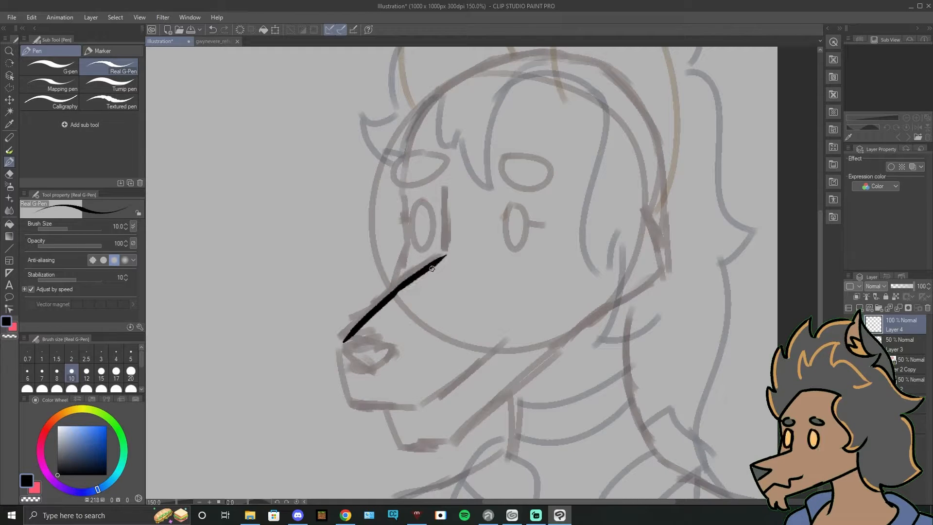
{"action": "left_click_drag", "start_coordinate": [445, 207], "coordinate": [444, 260]}
{"action": "key", "text": "ctrl+z"}
{"action": "left_click_drag", "start_coordinate": [447, 185], "coordinate": [443, 256]}
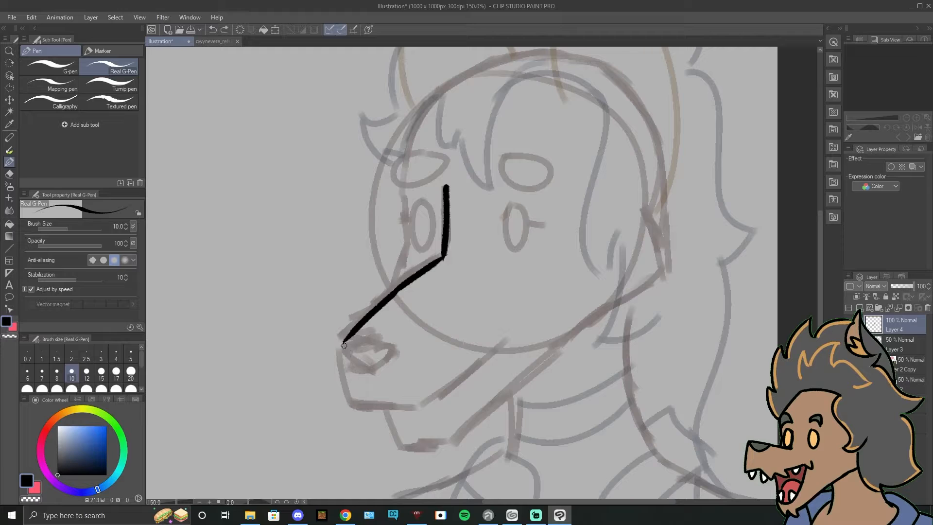
Step: Ink the rounded front of the muzzle and the mouth line running back to the cheek
{"action": "left_click_drag", "start_coordinate": [345, 343], "coordinate": [358, 407]}
{"action": "key", "text": "ctrl+z"}
{"action": "key", "text": "ctrl+z"}
{"action": "left_click_drag", "start_coordinate": [344, 342], "coordinate": [358, 406]}
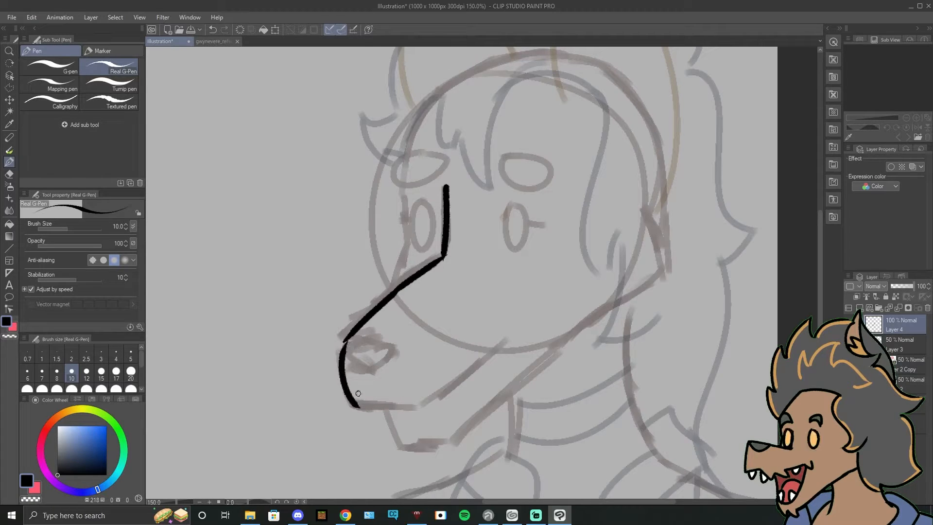
{"action": "key", "text": "ctrl+z"}
{"action": "mouse_move", "coordinate": [344, 342]}
{"action": "left_mouse_down"}
{"action": "mouse_move", "coordinate": [353, 405]}
{"action": "mouse_move", "coordinate": [417, 405]}
{"action": "mouse_move", "coordinate": [461, 378]}
{"action": "left_mouse_up"}
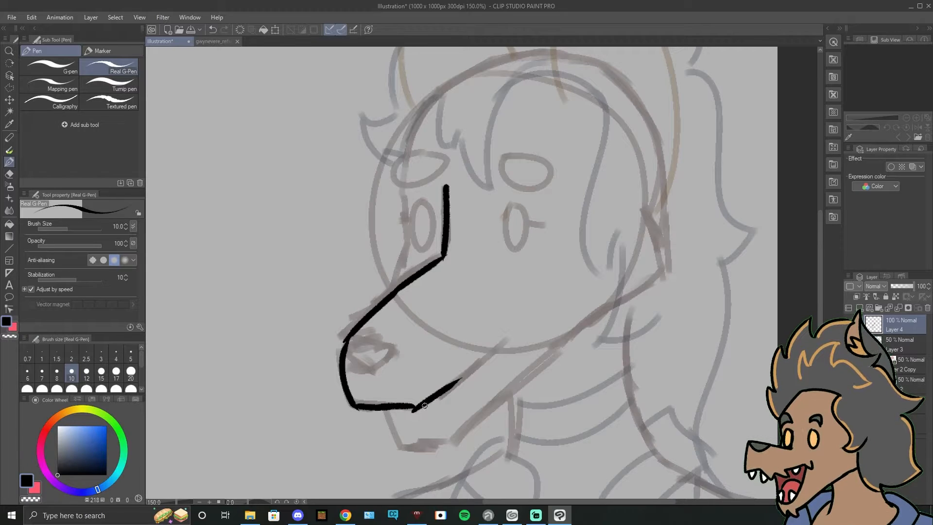
{"action": "key", "text": "ctrl+z"}
{"action": "left_click_drag", "start_coordinate": [418, 407], "coordinate": [503, 342]}
{"action": "key", "text": "ctrl+z"}
{"action": "key", "text": "ctrl+z"}
{"action": "left_click_drag", "start_coordinate": [464, 375], "coordinate": [485, 360]}
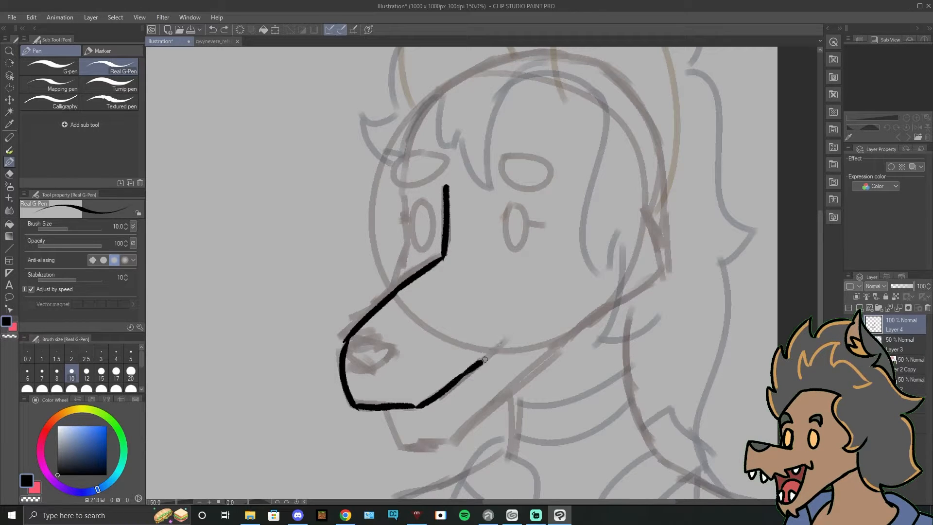
Step: Ink the nose outline at the muzzle tip, narrowing to a point at its lower end
{"action": "key", "text": "ctrl+z"}
{"action": "left_click_drag", "start_coordinate": [348, 344], "coordinate": [403, 346]}
{"action": "key", "text": "ctrl+z"}
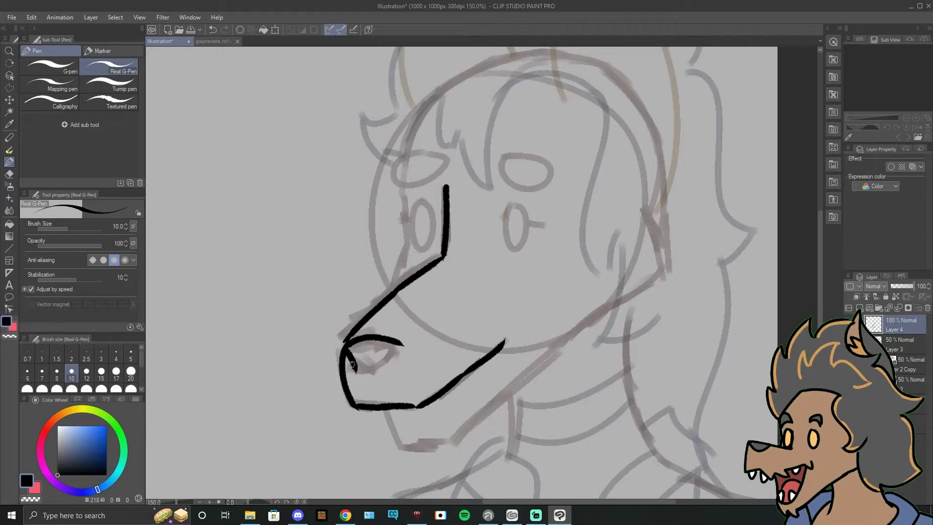
{"action": "mouse_move", "coordinate": [351, 361]}
{"action": "left_mouse_down"}
{"action": "mouse_move", "coordinate": [369, 381]}
{"action": "mouse_move", "coordinate": [385, 364]}
{"action": "mouse_move", "coordinate": [396, 366]}
{"action": "mouse_move", "coordinate": [401, 347]}
{"action": "left_mouse_up"}
{"action": "key", "text": "ctrl+z"}
{"action": "key", "text": "ctrl+z"}
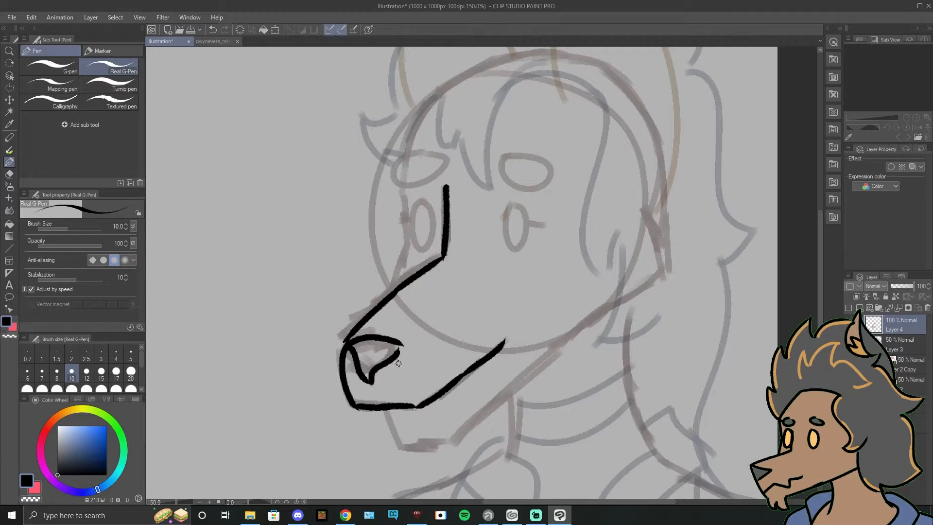
Step: Ink the rounded chin and the lower jaw line back towards the jaw corner
{"action": "left_click_drag", "start_coordinate": [506, 367], "coordinate": [436, 278]}
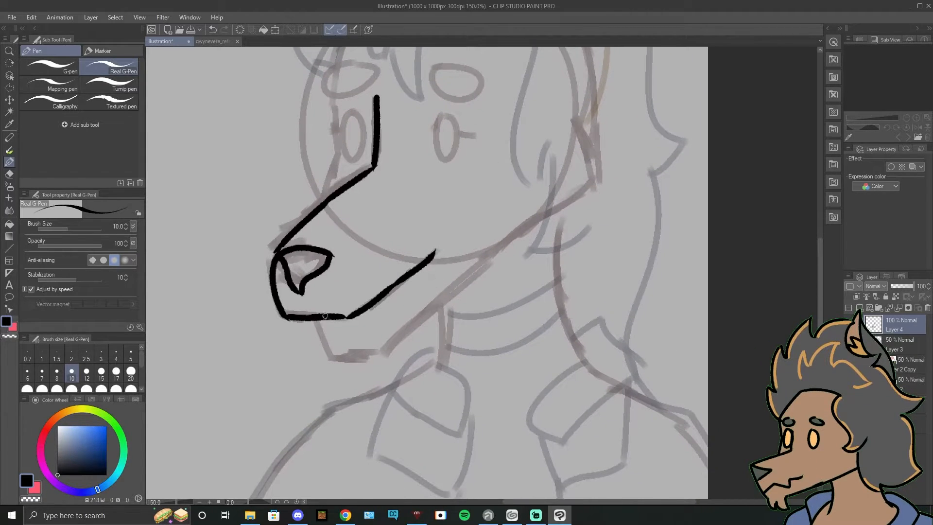
{"action": "key", "text": "ctrl+z"}
{"action": "left_click_drag", "start_coordinate": [315, 318], "coordinate": [340, 364]}
{"action": "key", "text": "ctrl+z"}
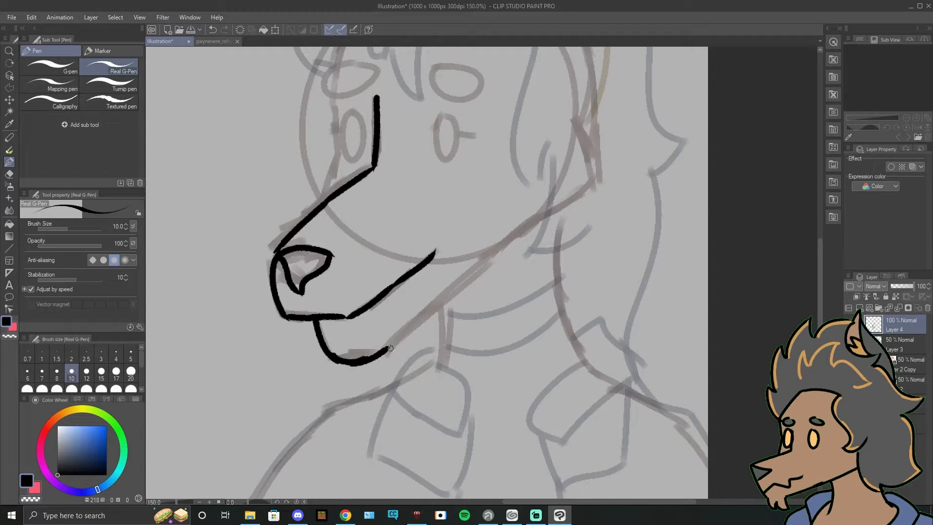
{"action": "left_click_drag", "start_coordinate": [407, 337], "coordinate": [543, 213]}
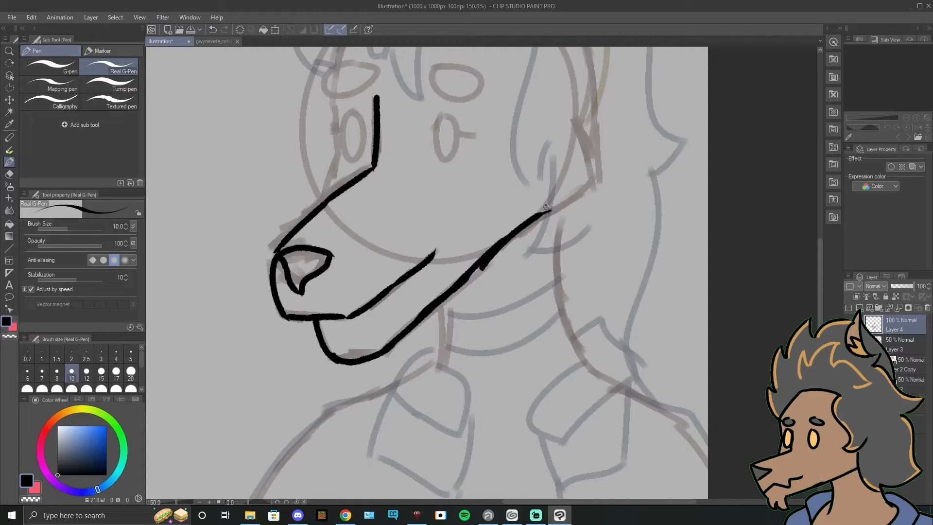
Step: Ink both eyes as upright ovals over the sketch, redrawing them until they fit
{"action": "mouse_move", "coordinate": [385, 114]}
{"action": "left_mouse_down"}
{"action": "mouse_move", "coordinate": [344, 279]}
{"action": "mouse_move", "coordinate": [398, 290]}
{"action": "mouse_move", "coordinate": [366, 289]}
{"action": "mouse_move", "coordinate": [374, 322]}
{"action": "left_mouse_up"}
{"action": "key", "text": "ctrl+z"}
{"action": "key", "text": "ctrl+z"}
{"action": "key", "text": "ctrl+z"}
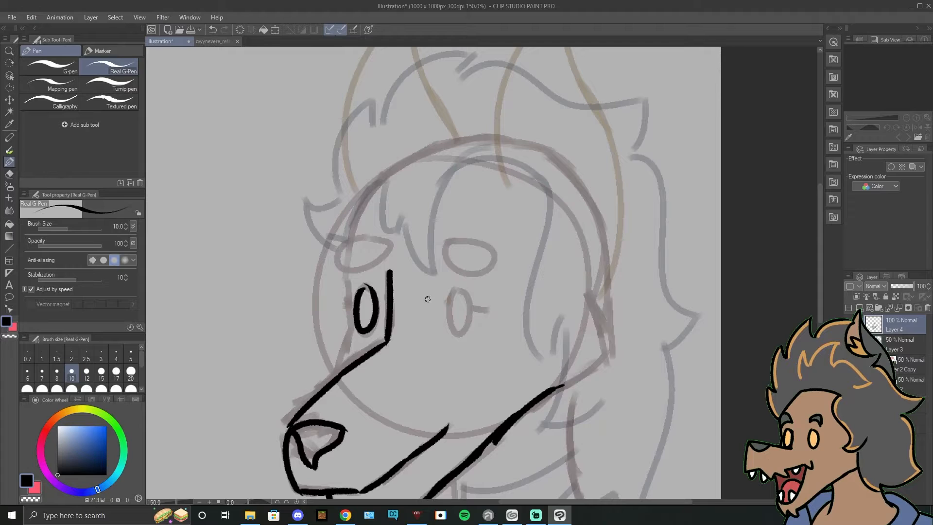
{"action": "key", "text": "ctrl+z"}
{"action": "left_click_drag", "start_coordinate": [365, 289], "coordinate": [360, 290]}
{"action": "left_click_drag", "start_coordinate": [461, 288], "coordinate": [453, 288]}
{"action": "key", "text": "ctrl+z"}
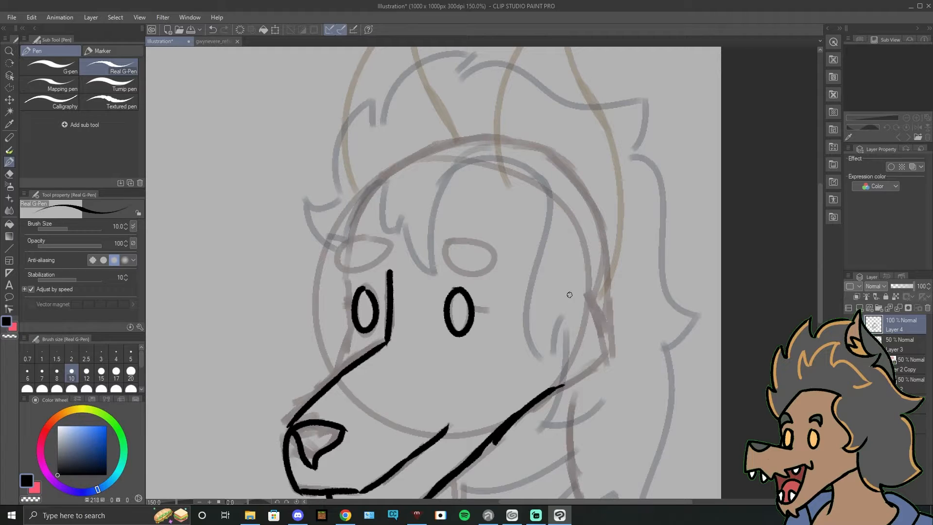
Step: Ink a short horizontal lash mark on the outer side of each eye
{"action": "left_click_drag", "start_coordinate": [502, 285], "coordinate": [507, 348]}
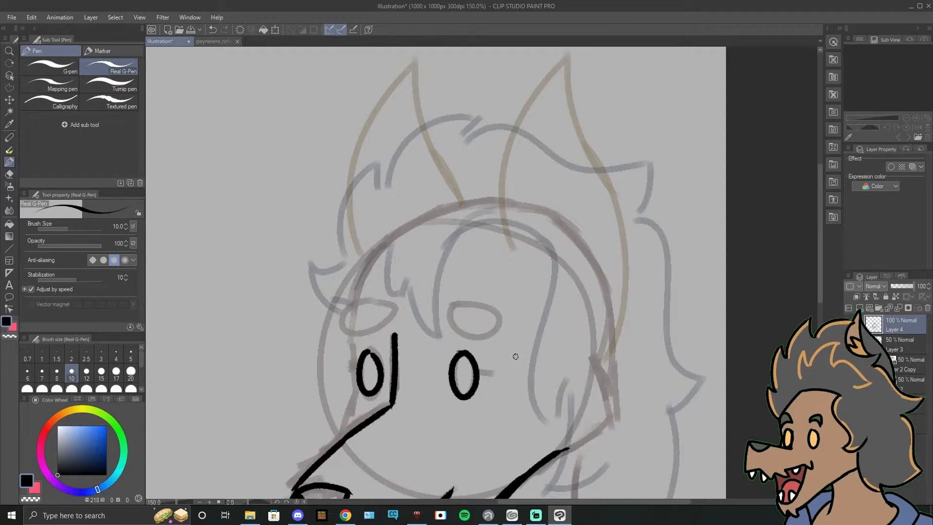
{"action": "left_click_drag", "start_coordinate": [516, 357], "coordinate": [463, 291]}
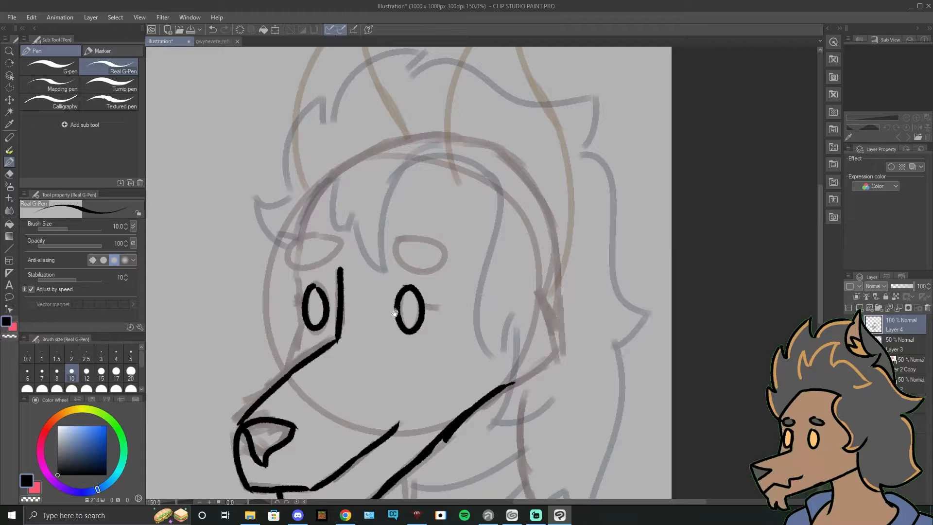
{"action": "left_click_drag", "start_coordinate": [395, 313], "coordinate": [466, 318]}
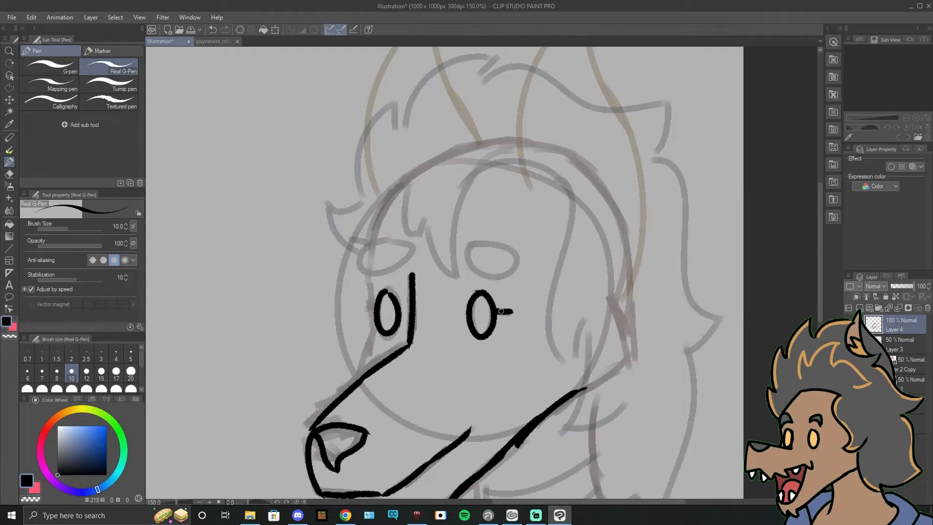
{"action": "left_click_drag", "start_coordinate": [368, 307], "coordinate": [375, 307]}
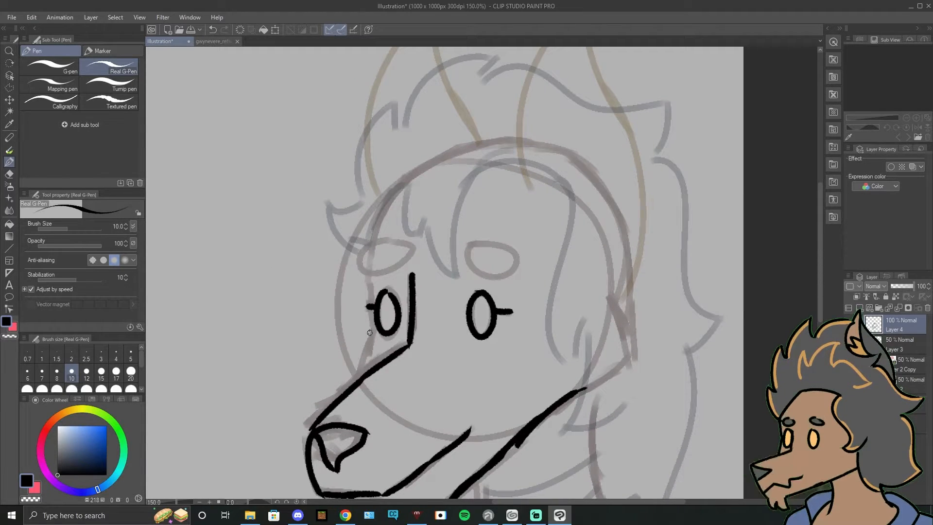
Step: Ink the far side of the face from the muzzle past the eye and over the forehead to the top of the skull
{"action": "left_click_drag", "start_coordinate": [363, 366], "coordinate": [373, 326]}
{"action": "key", "text": "ctrl+z"}
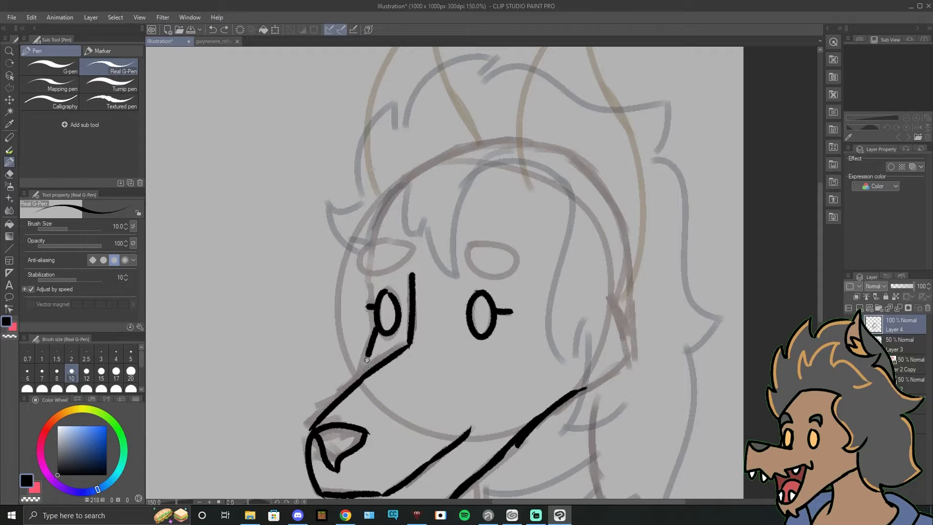
{"action": "left_click_drag", "start_coordinate": [360, 377], "coordinate": [372, 344]}
{"action": "mouse_move", "coordinate": [367, 273]}
{"action": "left_mouse_down"}
{"action": "mouse_move", "coordinate": [374, 304]}
{"action": "mouse_move", "coordinate": [385, 199]}
{"action": "mouse_move", "coordinate": [355, 283]}
{"action": "left_mouse_up"}
{"action": "mouse_move", "coordinate": [346, 302]}
{"action": "left_mouse_down"}
{"action": "mouse_move", "coordinate": [390, 238]}
{"action": "mouse_move", "coordinate": [435, 214]}
{"action": "mouse_move", "coordinate": [471, 217]}
{"action": "left_mouse_up"}
{"action": "key", "text": "ctrl+z"}
{"action": "left_click_drag", "start_coordinate": [367, 343], "coordinate": [278, 319]}
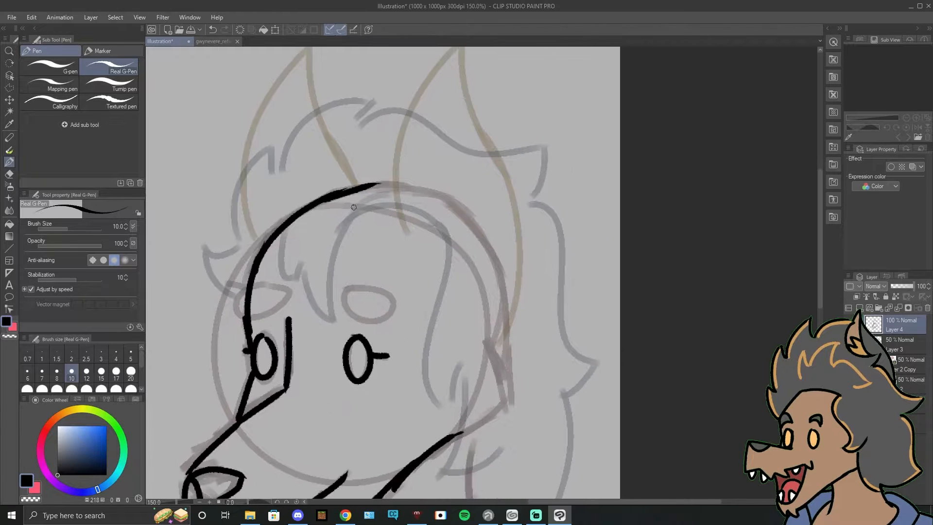
{"action": "mouse_move", "coordinate": [360, 189]}
{"action": "left_mouse_down"}
{"action": "mouse_move", "coordinate": [452, 196]}
{"action": "mouse_move", "coordinate": [485, 229]}
{"action": "mouse_move", "coordinate": [563, 227]}
{"action": "mouse_move", "coordinate": [416, 217]}
{"action": "left_mouse_up"}
{"action": "key", "text": "ctrl+z"}
{"action": "key", "text": "ctrl+z"}
{"action": "mouse_move", "coordinate": [415, 182]}
{"action": "left_mouse_down"}
{"action": "mouse_move", "coordinate": [455, 232]}
{"action": "mouse_move", "coordinate": [468, 365]}
{"action": "left_mouse_up"}
{"action": "key", "text": "ctrl+z"}
{"action": "key", "text": "ctrl+z"}
{"action": "key", "text": "ctrl+z"}
{"action": "left_click_drag", "start_coordinate": [389, 210], "coordinate": [401, 331]}
{"action": "left_click_drag", "start_coordinate": [379, 330], "coordinate": [368, 246]}
{"action": "left_click_drag", "start_coordinate": [371, 312], "coordinate": [368, 244]}
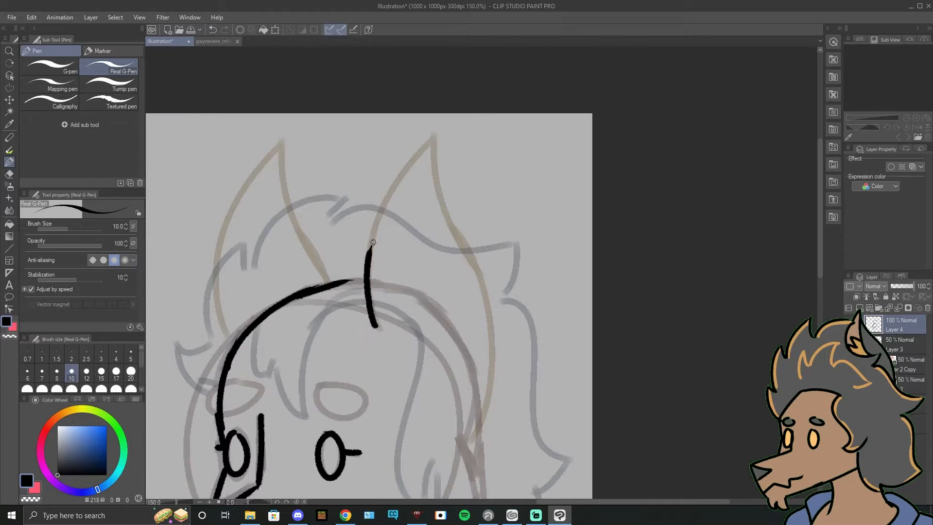
{"action": "key", "text": "ctrl+z"}
{"action": "left_click_drag", "start_coordinate": [368, 289], "coordinate": [393, 195]}
{"action": "key", "text": "ctrl+z"}
{"action": "key", "text": "ctrl+z"}
{"action": "left_click_drag", "start_coordinate": [364, 258], "coordinate": [471, 148]}
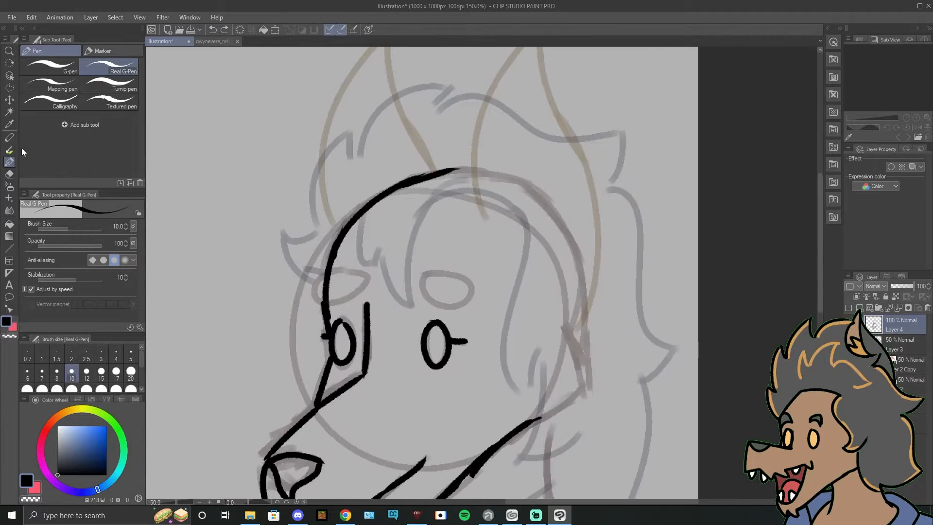
Step: Erase the inked skull line above the forehead and ink the jagged fringe locks hanging over the brow
{"action": "key", "text": "e"}
{"action": "key", "text": "p"}
{"action": "left_click_drag", "start_coordinate": [360, 212], "coordinate": [367, 265]}
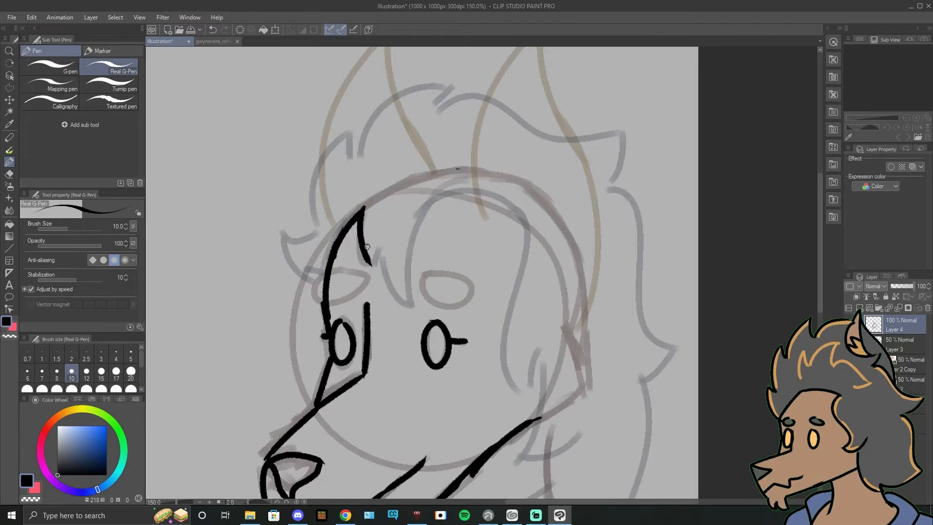
{"action": "mouse_move", "coordinate": [401, 290]}
{"action": "left_mouse_down"}
{"action": "mouse_move", "coordinate": [434, 204]}
{"action": "mouse_move", "coordinate": [510, 203]}
{"action": "mouse_move", "coordinate": [509, 326]}
{"action": "mouse_move", "coordinate": [539, 350]}
{"action": "mouse_move", "coordinate": [531, 292]}
{"action": "left_mouse_up"}
Step: Ink the long hair lock beside the near eye down to the pointed cheek tuft, redrawing strokes until they fit the sketch
{"action": "mouse_move", "coordinate": [529, 294]}
{"action": "left_mouse_down"}
{"action": "mouse_move", "coordinate": [509, 397]}
{"action": "mouse_move", "coordinate": [535, 331]}
{"action": "mouse_move", "coordinate": [510, 410]}
{"action": "mouse_move", "coordinate": [573, 379]}
{"action": "left_mouse_up"}
{"action": "key", "text": "ctrl+z"}
{"action": "key", "text": "ctrl+z"}
{"action": "key", "text": "ctrl+z"}
{"action": "key", "text": "ctrl+z"}
{"action": "left_click_drag", "start_coordinate": [514, 409], "coordinate": [572, 374]}
{"action": "left_click_drag", "start_coordinate": [549, 412], "coordinate": [525, 324]}
Step: Save the illustration in Clip Studio format as pngtubergwyn in the Documents folder
{"action": "key", "text": "ctrl+s"}
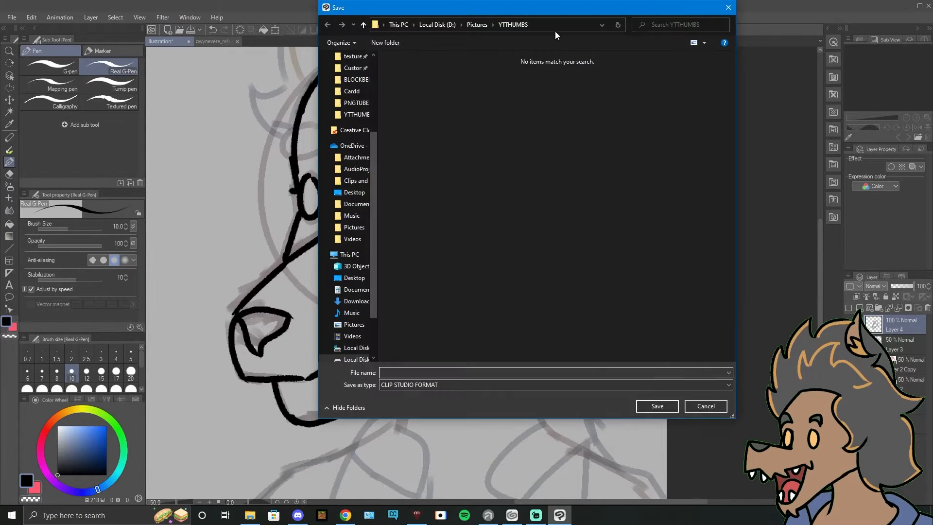
{"action": "left_click", "coordinate": [728, 7]}
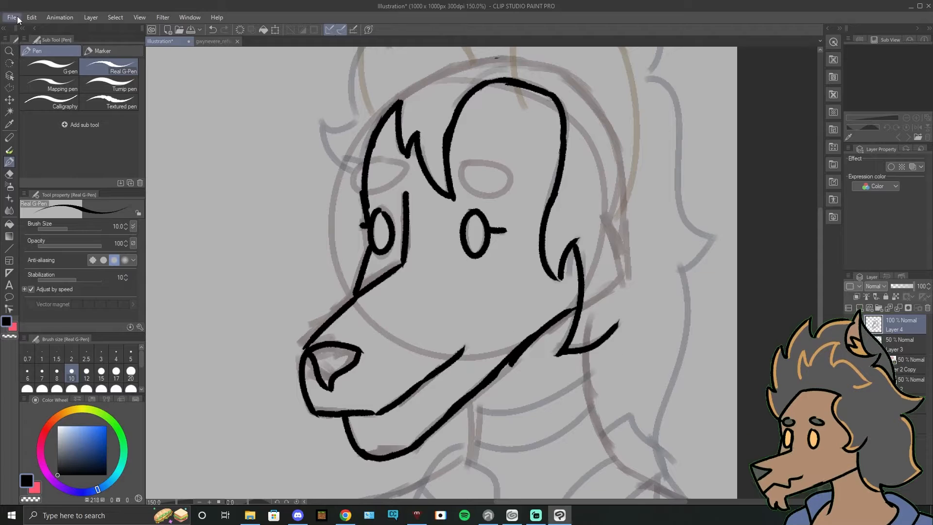
{"action": "key", "text": "ctrl+s"}
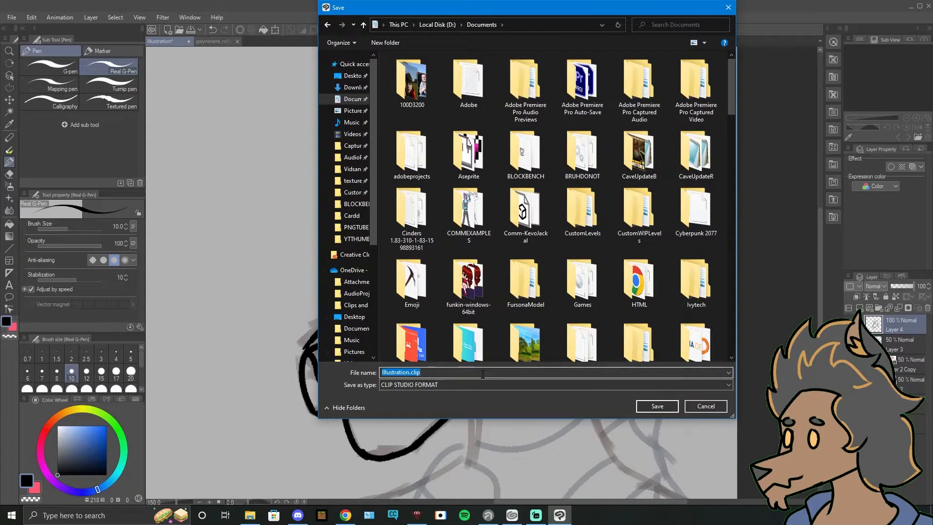
{"action": "key", "text": "BackSpace"}
{"action": "type", "text": "pngtuber"}
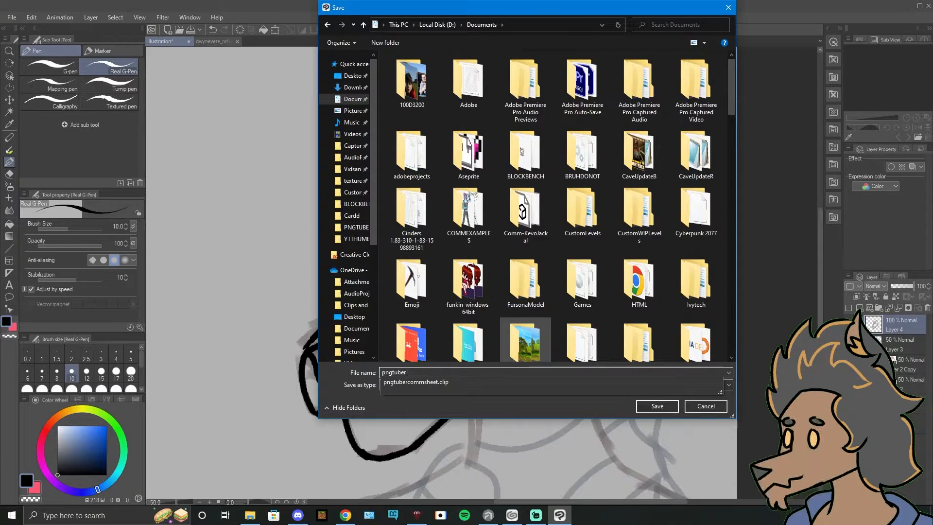
{"action": "type", "text": "gwyn"}
{"action": "key", "text": "Return"}
Step: Ink the back of the neck from the cheek tuft down to the collar
{"action": "mouse_move", "coordinate": [625, 348]}
{"action": "left_mouse_down"}
{"action": "mouse_move", "coordinate": [509, 269]}
{"action": "mouse_move", "coordinate": [508, 520]}
{"action": "mouse_move", "coordinate": [470, 273]}
{"action": "mouse_move", "coordinate": [436, 333]}
{"action": "left_mouse_up"}
{"action": "key", "text": "ctrl+z"}
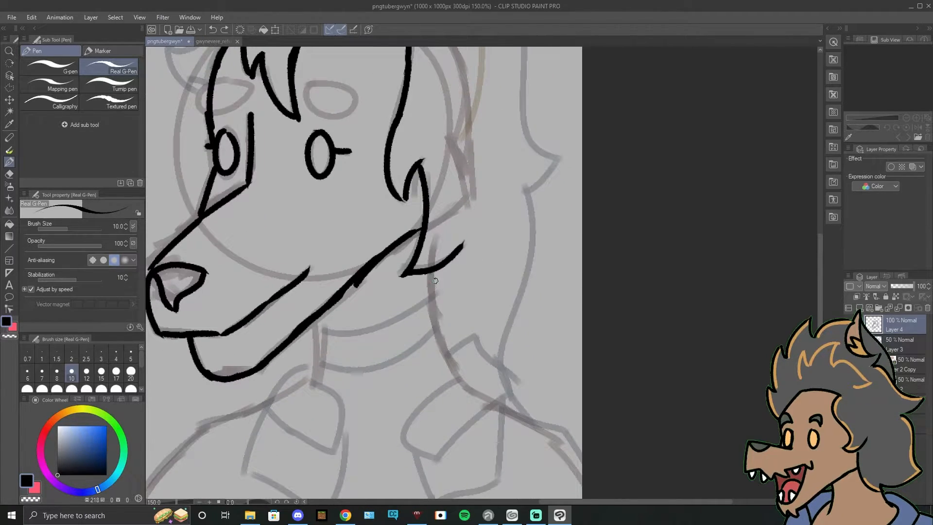
{"action": "left_click_drag", "start_coordinate": [431, 272], "coordinate": [441, 339]}
{"action": "mouse_move", "coordinate": [440, 336]}
{"action": "left_mouse_down"}
{"action": "mouse_move", "coordinate": [458, 389]}
{"action": "mouse_move", "coordinate": [433, 347]}
{"action": "left_mouse_up"}
{"action": "key", "text": "ctrl+z"}
{"action": "mouse_move", "coordinate": [414, 295]}
{"action": "left_mouse_down"}
{"action": "mouse_move", "coordinate": [448, 348]}
{"action": "mouse_move", "coordinate": [529, 398]}
{"action": "left_mouse_up"}
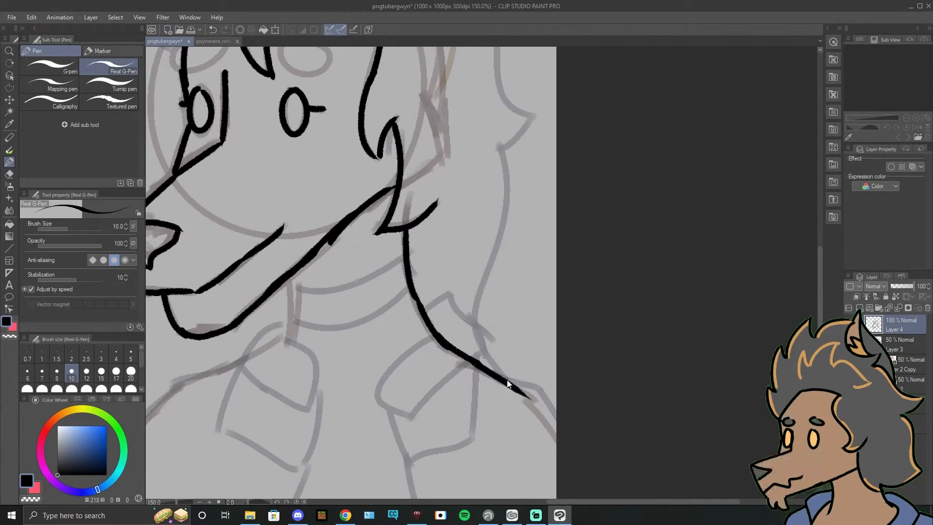
{"action": "key", "text": "ctrl+z"}
{"action": "left_click_drag", "start_coordinate": [416, 305], "coordinate": [433, 337]}
Step: Ink the folded collar flaps on both sides and the front of the neck below the jaw
{"action": "mouse_move", "coordinate": [422, 311]}
{"action": "left_mouse_down"}
{"action": "mouse_move", "coordinate": [449, 290]}
{"action": "mouse_move", "coordinate": [480, 325]}
{"action": "left_mouse_up"}
{"action": "mouse_move", "coordinate": [477, 327]}
{"action": "left_mouse_down"}
{"action": "mouse_move", "coordinate": [486, 349]}
{"action": "mouse_move", "coordinate": [410, 420]}
{"action": "left_mouse_up"}
{"action": "mouse_move", "coordinate": [432, 336]}
{"action": "left_mouse_down"}
{"action": "mouse_move", "coordinate": [409, 418]}
{"action": "mouse_move", "coordinate": [546, 331]}
{"action": "left_mouse_up"}
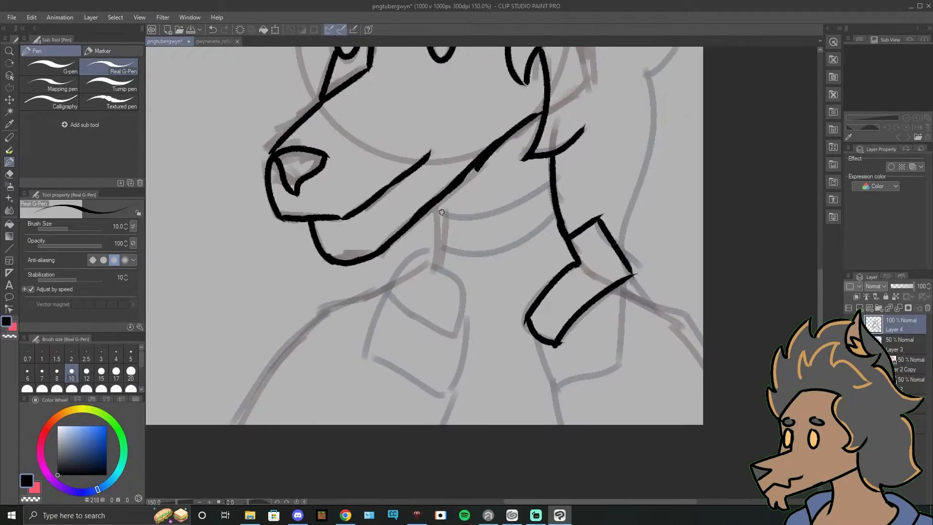
{"action": "mouse_move", "coordinate": [438, 202]}
{"action": "left_mouse_down"}
{"action": "mouse_move", "coordinate": [441, 257]}
{"action": "mouse_move", "coordinate": [454, 286]}
{"action": "left_mouse_up"}
{"action": "left_click_drag", "start_coordinate": [390, 292], "coordinate": [449, 338]}
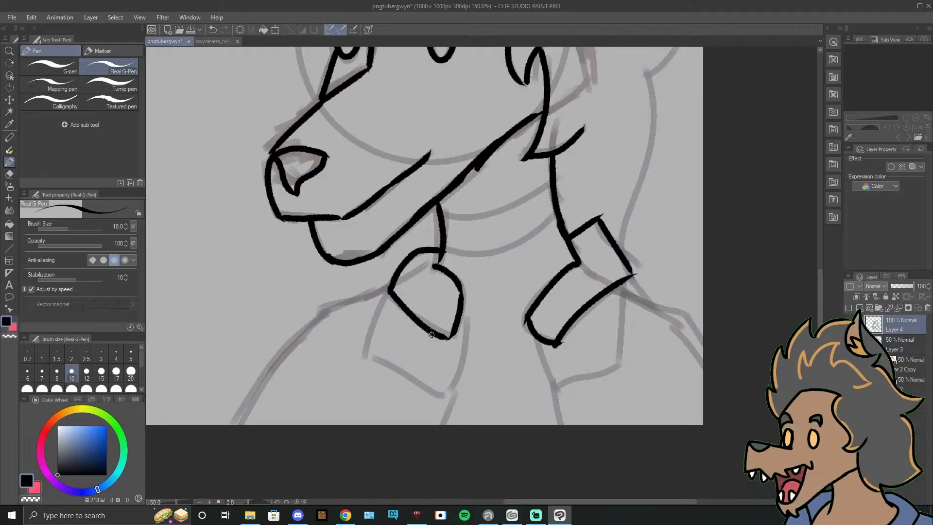
Step: Ink the garment's open front edges below the collar as a V, checking the reference sheet and redrawing the first lines
{"action": "mouse_move", "coordinate": [555, 344]}
{"action": "left_mouse_down"}
{"action": "mouse_move", "coordinate": [566, 412]}
{"action": "mouse_move", "coordinate": [546, 399]}
{"action": "mouse_move", "coordinate": [554, 424]}
{"action": "left_mouse_up"}
{"action": "left_click_drag", "start_coordinate": [451, 336], "coordinate": [447, 400]}
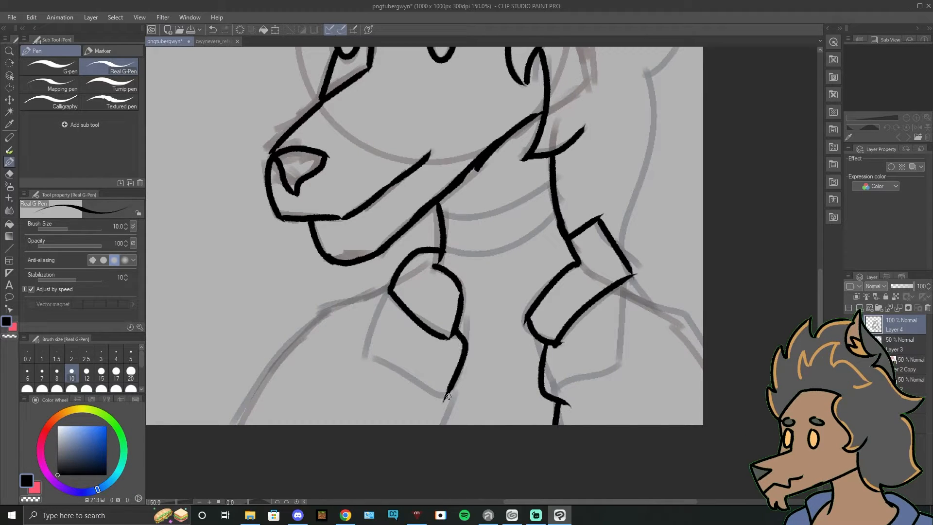
{"action": "left_click", "coordinate": [213, 42]}
{"action": "left_click", "coordinate": [164, 41]}
{"action": "key", "text": "ctrl+z"}
{"action": "key", "text": "ctrl+z"}
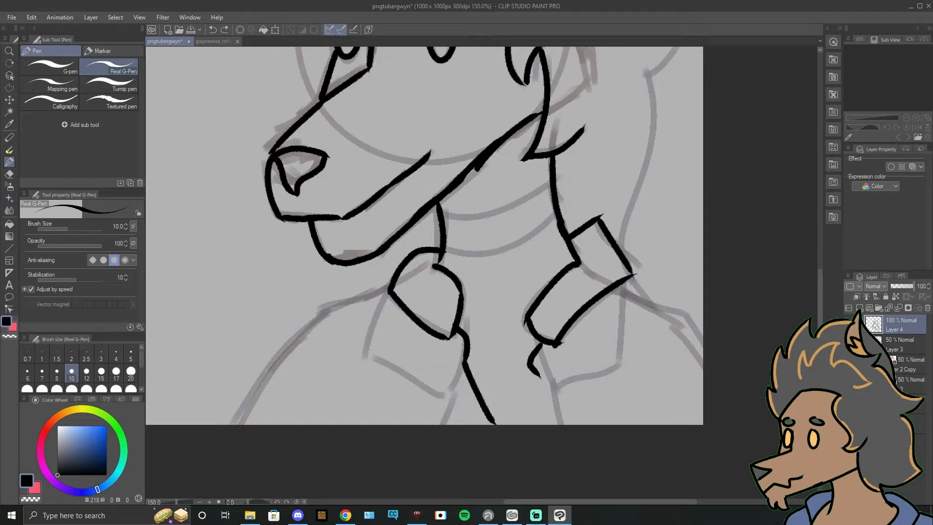
{"action": "left_click_drag", "start_coordinate": [540, 375], "coordinate": [505, 424]}
Step: Ink both shoulder lines from the collar outwards to the canvas edge
{"action": "mouse_move", "coordinate": [629, 288]}
{"action": "left_mouse_down"}
{"action": "mouse_move", "coordinate": [603, 359]}
{"action": "mouse_move", "coordinate": [454, 287]}
{"action": "left_mouse_up"}
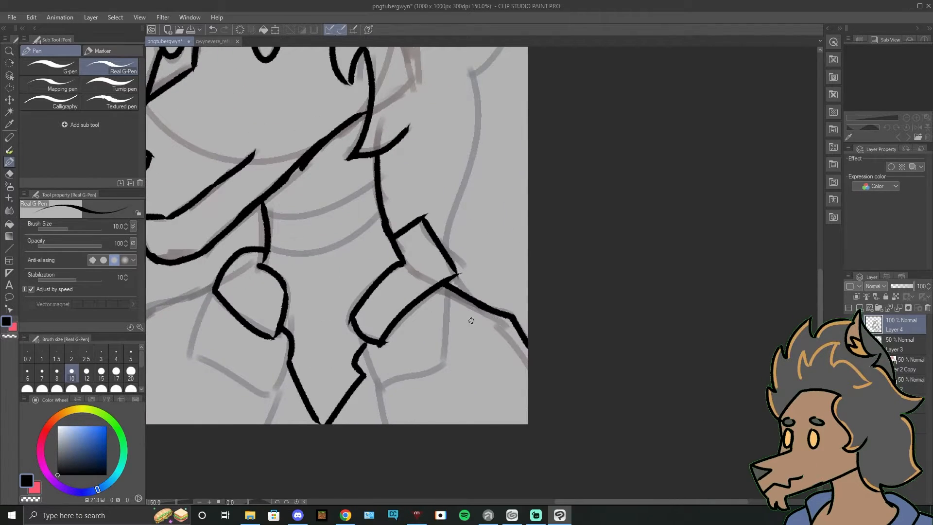
{"action": "left_click_drag", "start_coordinate": [471, 321], "coordinate": [739, 280]}
{"action": "left_click_drag", "start_coordinate": [479, 246], "coordinate": [405, 275]}
{"action": "mouse_move", "coordinate": [417, 275]}
{"action": "left_mouse_down"}
{"action": "mouse_move", "coordinate": [398, 289]}
{"action": "mouse_move", "coordinate": [324, 380]}
{"action": "left_mouse_up"}
{"action": "key", "text": "ctrl+z"}
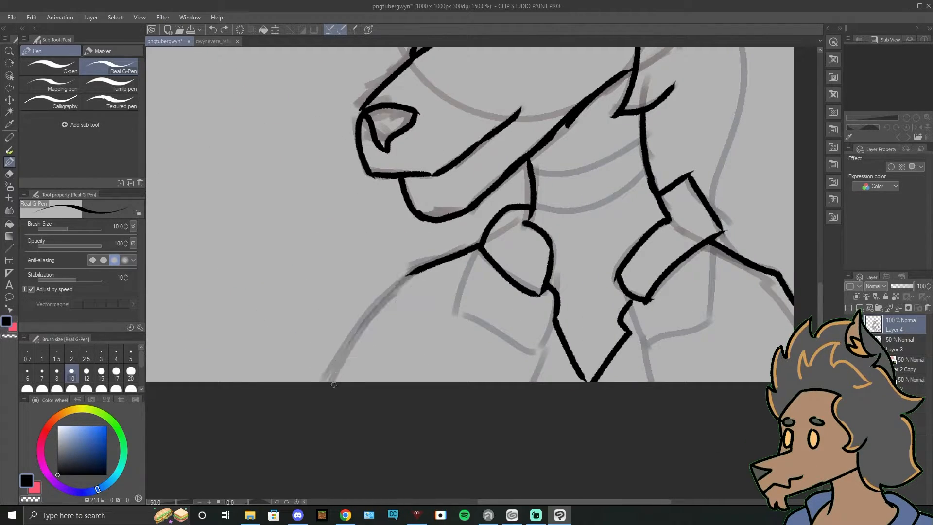
{"action": "left_click_drag", "start_coordinate": [408, 278], "coordinate": [331, 382]}
Step: Ink the lapel pieces under both collar flaps, redrawing strokes that miss the shape
{"action": "mouse_move", "coordinate": [629, 200]}
{"action": "left_mouse_down"}
{"action": "mouse_move", "coordinate": [477, 287]}
{"action": "mouse_move", "coordinate": [471, 261]}
{"action": "left_mouse_up"}
{"action": "mouse_move", "coordinate": [473, 394]}
{"action": "left_mouse_down"}
{"action": "mouse_move", "coordinate": [538, 363]}
{"action": "mouse_move", "coordinate": [543, 310]}
{"action": "left_mouse_up"}
{"action": "mouse_move", "coordinate": [397, 382]}
{"action": "left_mouse_down"}
{"action": "mouse_move", "coordinate": [346, 373]}
{"action": "mouse_move", "coordinate": [336, 328]}
{"action": "mouse_move", "coordinate": [347, 373]}
{"action": "left_mouse_up"}
{"action": "key", "text": "ctrl+z"}
{"action": "key", "text": "ctrl+z"}
Step: Ink the upper and lower curves of the choker band across the neck
{"action": "key", "text": "ctrl+z"}
{"action": "left_click_drag", "start_coordinate": [346, 374], "coordinate": [399, 380]}
{"action": "left_click_drag", "start_coordinate": [486, 193], "coordinate": [521, 271]}
{"action": "mouse_move", "coordinate": [411, 306]}
{"action": "left_mouse_down"}
{"action": "mouse_move", "coordinate": [482, 302]}
{"action": "mouse_move", "coordinate": [519, 276]}
{"action": "left_mouse_up"}
{"action": "key", "text": "ctrl+z"}
{"action": "mouse_move", "coordinate": [413, 344]}
{"action": "left_mouse_down"}
{"action": "mouse_move", "coordinate": [517, 326]}
{"action": "mouse_move", "coordinate": [457, 348]}
{"action": "left_mouse_up"}
{"action": "key", "text": "ctrl+z"}
{"action": "mouse_move", "coordinate": [448, 349]}
{"action": "left_mouse_down"}
{"action": "mouse_move", "coordinate": [508, 312]}
{"action": "mouse_move", "coordinate": [503, 325]}
{"action": "mouse_move", "coordinate": [523, 312]}
{"action": "left_mouse_up"}
Step: Ink the pointed hair tuft beside the far eye and the hair outline up the far side of the head
{"action": "key", "text": "ctrl+z"}
{"action": "key", "text": "ctrl+z"}
{"action": "left_click_drag", "start_coordinate": [569, 123], "coordinate": [491, 375]}
{"action": "mouse_move", "coordinate": [200, 253]}
{"action": "left_mouse_down"}
{"action": "mouse_move", "coordinate": [346, 271]}
{"action": "mouse_move", "coordinate": [362, 288]}
{"action": "mouse_move", "coordinate": [315, 406]}
{"action": "mouse_move", "coordinate": [365, 311]}
{"action": "left_mouse_up"}
{"action": "key", "text": "ctrl+z"}
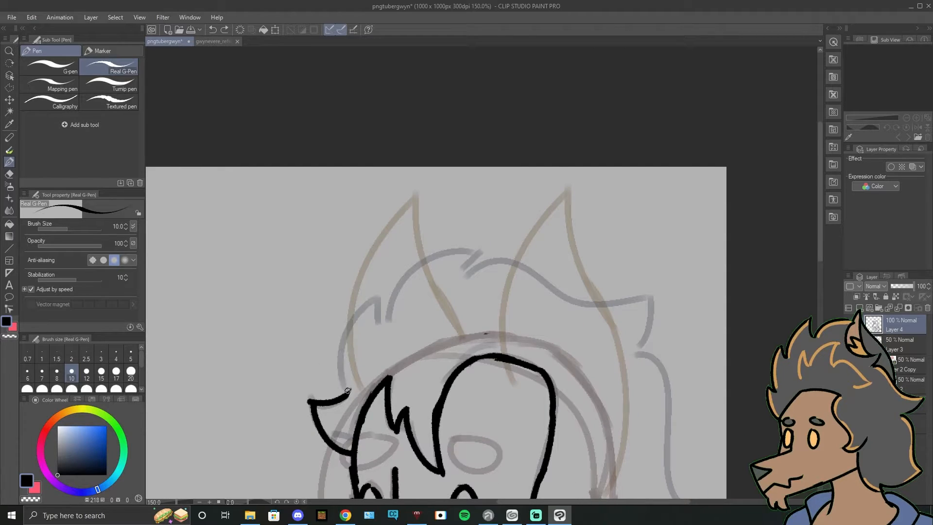
{"action": "left_click_drag", "start_coordinate": [340, 393], "coordinate": [423, 260]}
Step: Ink the hair outline over the top of the head to the pointed tuft at the back
{"action": "key", "text": "ctrl+z"}
{"action": "mouse_move", "coordinate": [381, 326]}
{"action": "left_mouse_down"}
{"action": "mouse_move", "coordinate": [465, 253]}
{"action": "mouse_move", "coordinate": [481, 252]}
{"action": "mouse_move", "coordinate": [464, 276]}
{"action": "left_mouse_up"}
{"action": "key", "text": "ctrl+z"}
{"action": "mouse_move", "coordinate": [491, 268]}
{"action": "left_mouse_down"}
{"action": "mouse_move", "coordinate": [395, 241]}
{"action": "mouse_move", "coordinate": [477, 273]}
{"action": "mouse_move", "coordinate": [557, 265]}
{"action": "mouse_move", "coordinate": [534, 327]}
{"action": "left_mouse_up"}
{"action": "mouse_move", "coordinate": [567, 358]}
{"action": "left_mouse_down"}
{"action": "mouse_move", "coordinate": [492, 238]}
{"action": "mouse_move", "coordinate": [534, 151]}
{"action": "left_mouse_up"}
{"action": "left_click_drag", "start_coordinate": [486, 224], "coordinate": [382, 306]}
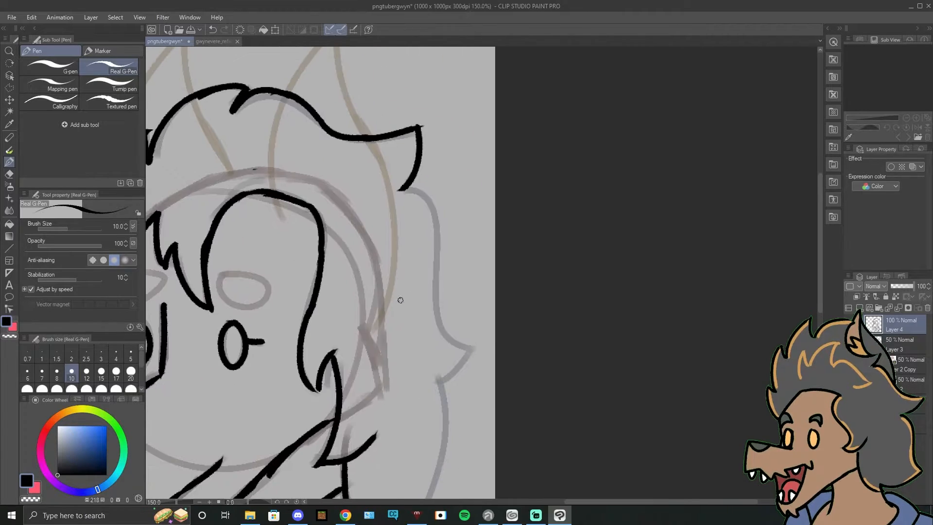
Step: Ink the back outline of the hair from the upper tuft past the side spike down to the collar
{"action": "mouse_move", "coordinate": [402, 191]}
{"action": "left_mouse_down"}
{"action": "mouse_move", "coordinate": [439, 223]}
{"action": "mouse_move", "coordinate": [439, 292]}
{"action": "mouse_move", "coordinate": [464, 349]}
{"action": "mouse_move", "coordinate": [531, 295]}
{"action": "left_mouse_up"}
{"action": "key", "text": "ctrl+z"}
{"action": "left_click_drag", "start_coordinate": [518, 324], "coordinate": [547, 264]}
{"action": "mouse_move", "coordinate": [535, 246]}
{"action": "left_mouse_down"}
{"action": "mouse_move", "coordinate": [552, 296]}
{"action": "mouse_move", "coordinate": [517, 429]}
{"action": "left_mouse_up"}
{"action": "key", "text": "ctrl+z"}
{"action": "left_click_drag", "start_coordinate": [518, 310], "coordinate": [614, 360]}
{"action": "left_click_drag", "start_coordinate": [582, 287], "coordinate": [593, 279]}
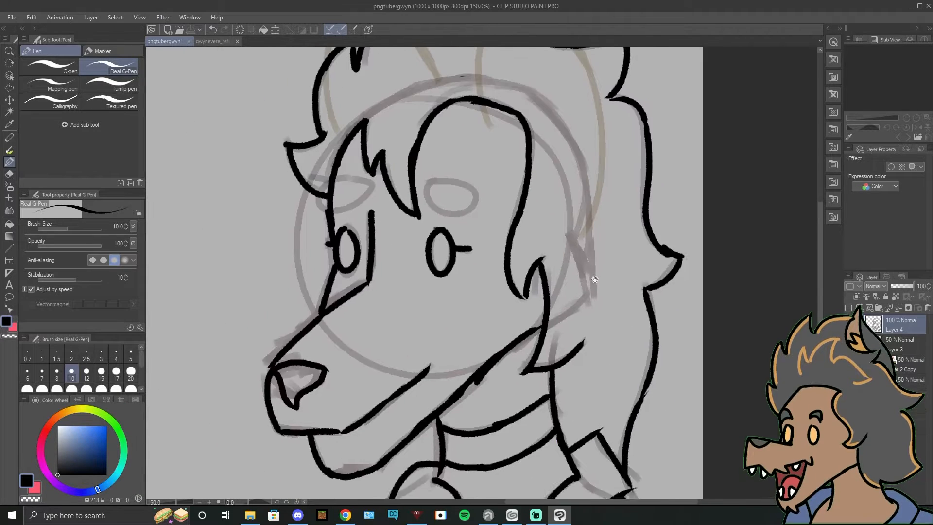
Step: Ink the near ear's pointed outline, carrying both sides down over the hair
{"action": "mouse_move", "coordinate": [593, 190]}
{"action": "left_mouse_down"}
{"action": "mouse_move", "coordinate": [541, 328]}
{"action": "mouse_move", "coordinate": [519, 425]}
{"action": "left_mouse_up"}
{"action": "mouse_move", "coordinate": [427, 237]}
{"action": "left_mouse_down"}
{"action": "mouse_move", "coordinate": [468, 173]}
{"action": "mouse_move", "coordinate": [506, 270]}
{"action": "left_mouse_up"}
{"action": "key", "text": "ctrl+z"}
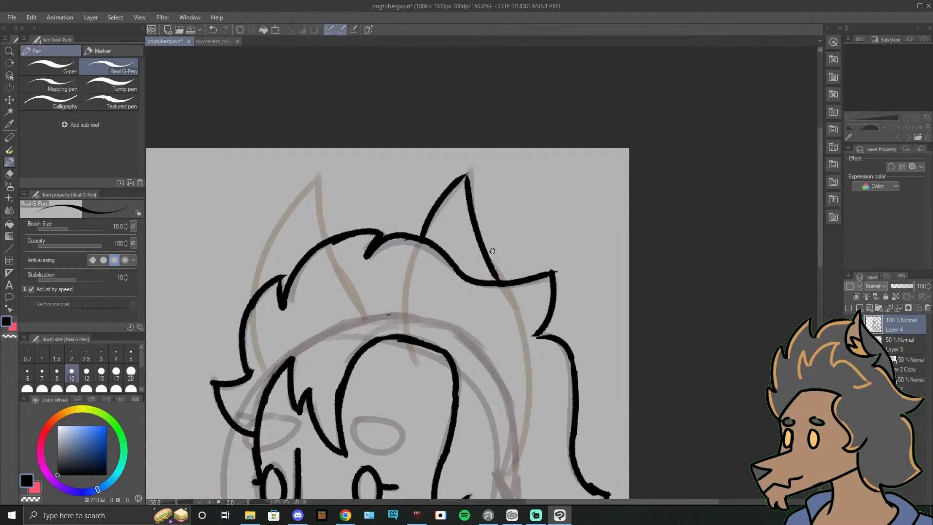
{"action": "left_click_drag", "start_coordinate": [527, 412], "coordinate": [535, 311]}
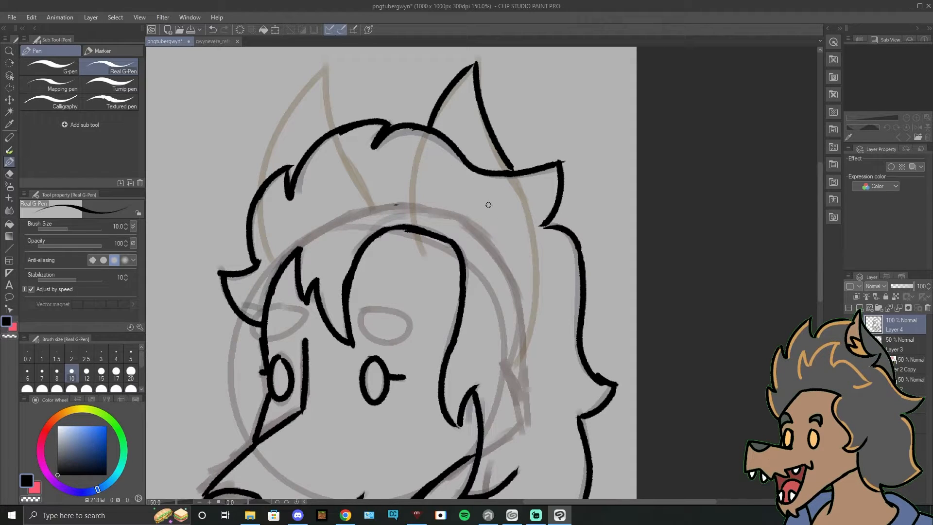
{"action": "left_click_drag", "start_coordinate": [412, 191], "coordinate": [438, 122]}
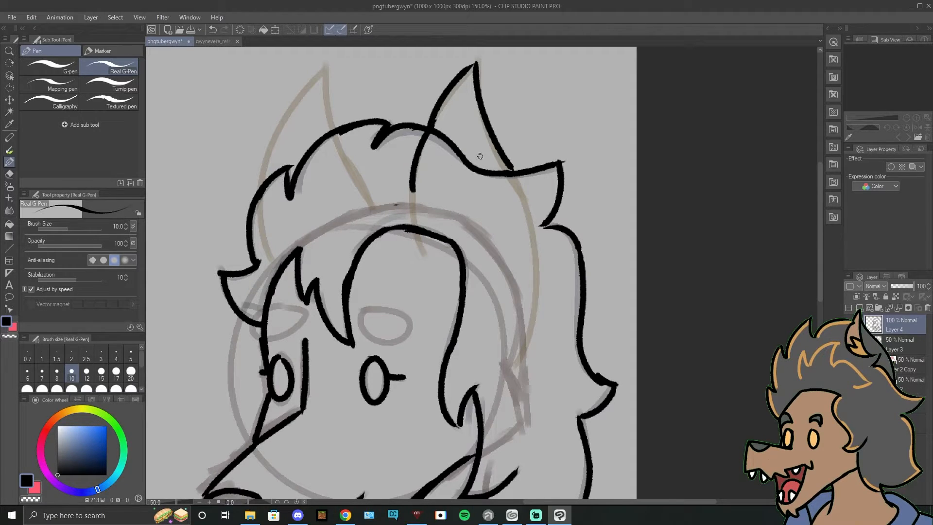
{"action": "mouse_move", "coordinate": [511, 168]}
{"action": "left_mouse_down"}
{"action": "mouse_move", "coordinate": [532, 224]}
{"action": "mouse_move", "coordinate": [531, 275]}
{"action": "left_mouse_up"}
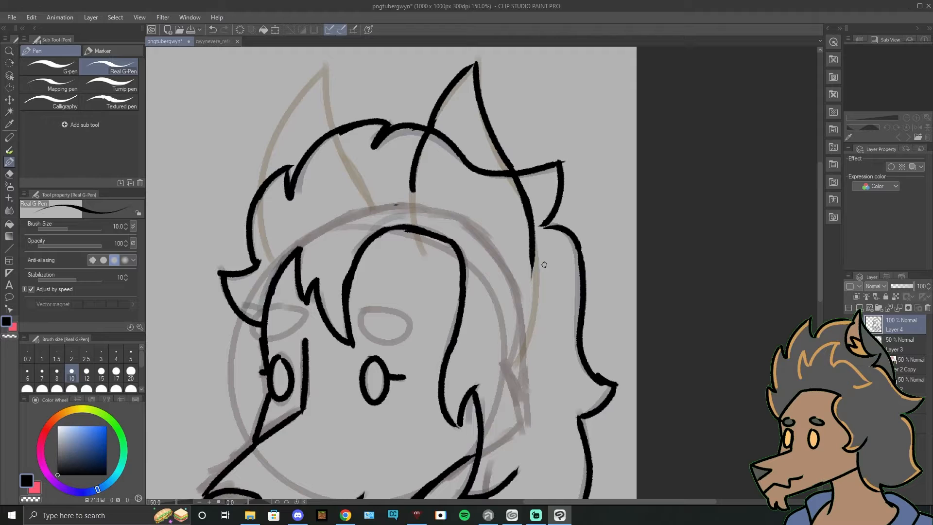
Step: Erase the hair outline crossing the near ear and ink overlapping hair tufts along the ear's base
{"action": "key", "text": "e"}
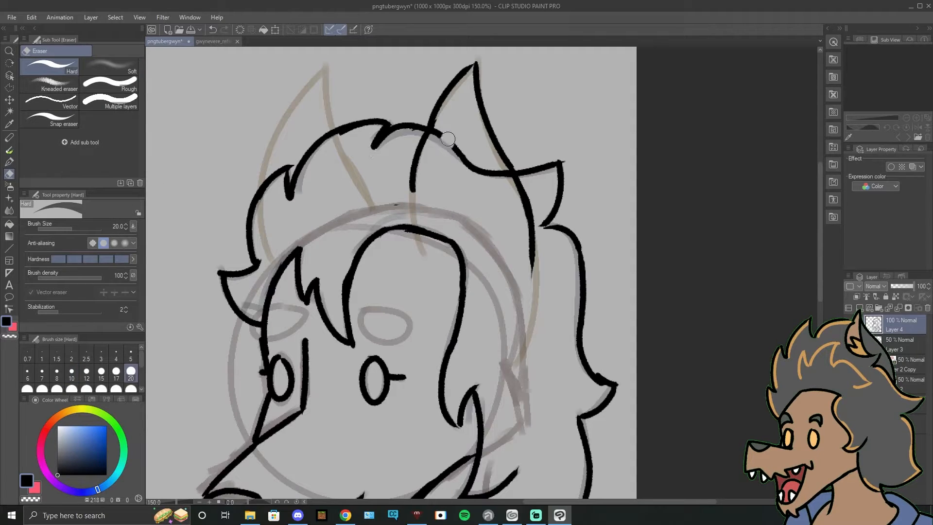
{"action": "mouse_move", "coordinate": [445, 128]}
{"action": "left_mouse_down"}
{"action": "mouse_move", "coordinate": [458, 137]}
{"action": "mouse_move", "coordinate": [463, 167]}
{"action": "mouse_move", "coordinate": [473, 158]}
{"action": "mouse_move", "coordinate": [502, 174]}
{"action": "left_mouse_up"}
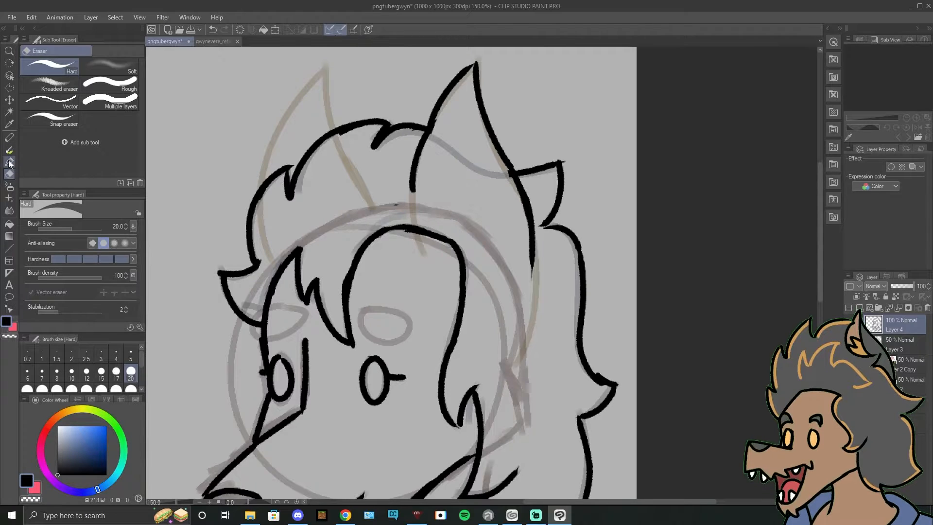
{"action": "key", "text": "p"}
{"action": "mouse_move", "coordinate": [412, 191]}
{"action": "left_mouse_down"}
{"action": "mouse_move", "coordinate": [451, 171]}
{"action": "mouse_move", "coordinate": [459, 198]}
{"action": "mouse_move", "coordinate": [513, 237]}
{"action": "left_mouse_up"}
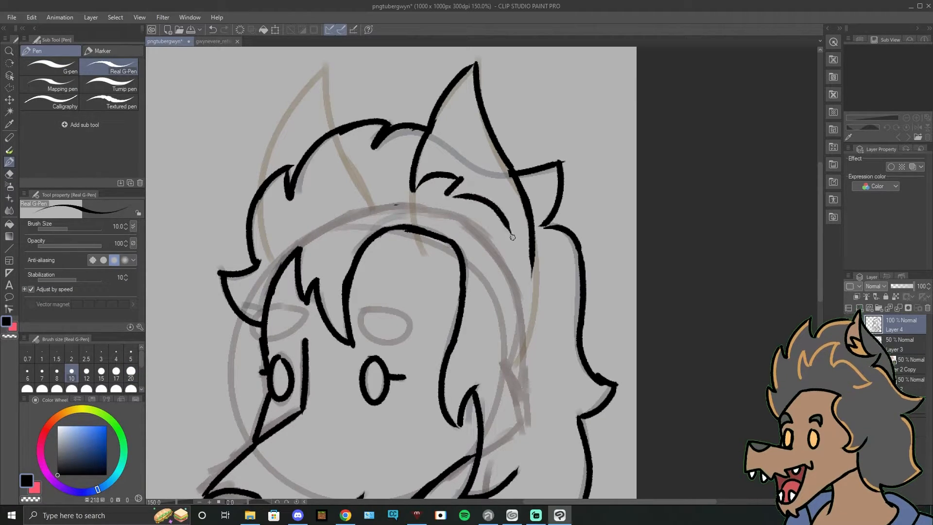
{"action": "left_click_drag", "start_coordinate": [494, 203], "coordinate": [517, 253]}
{"action": "key", "text": "ctrl+z"}
{"action": "mouse_move", "coordinate": [447, 195]}
{"action": "left_mouse_down"}
{"action": "mouse_move", "coordinate": [528, 264]}
{"action": "mouse_move", "coordinate": [606, 104]}
{"action": "mouse_move", "coordinate": [477, 339]}
{"action": "left_mouse_up"}
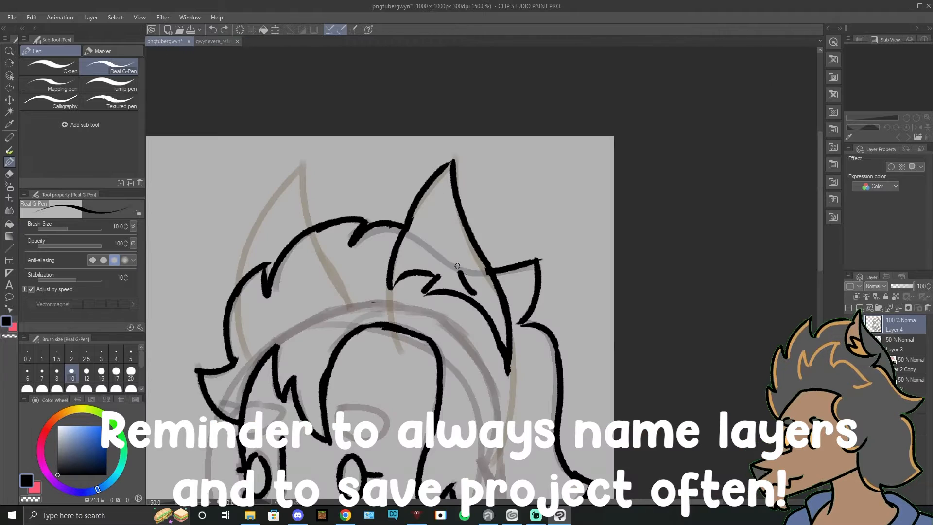
Step: Ink the near ear's inner lines and the far ear's outline with its inner lines
{"action": "mouse_move", "coordinate": [442, 180]}
{"action": "left_mouse_down"}
{"action": "mouse_move", "coordinate": [471, 294]}
{"action": "mouse_move", "coordinate": [407, 273]}
{"action": "left_mouse_up"}
{"action": "left_click_drag", "start_coordinate": [442, 219], "coordinate": [590, 152]}
{"action": "mouse_move", "coordinate": [388, 214]}
{"action": "left_mouse_down"}
{"action": "mouse_move", "coordinate": [447, 101]}
{"action": "mouse_move", "coordinate": [458, 159]}
{"action": "left_mouse_up"}
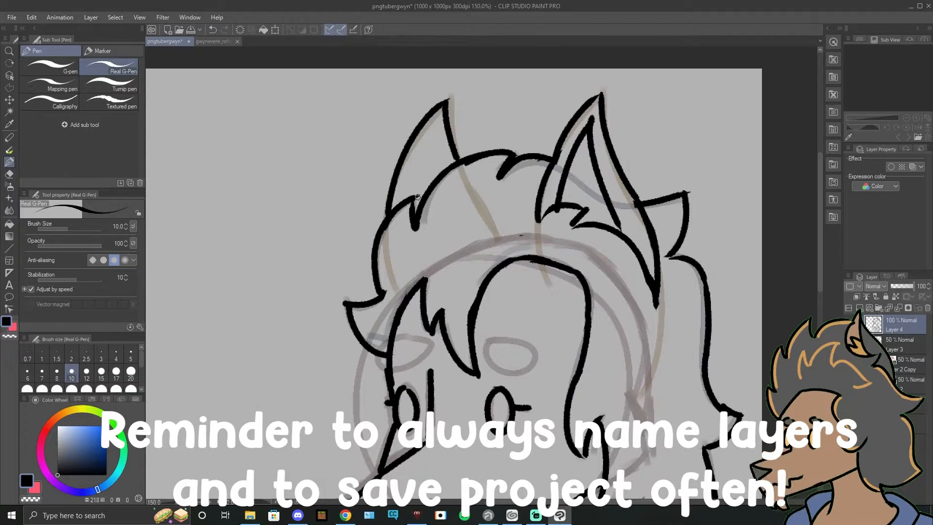
{"action": "key", "text": "ctrl+z"}
{"action": "left_click_drag", "start_coordinate": [434, 130], "coordinate": [404, 197]}
{"action": "left_click_drag", "start_coordinate": [433, 131], "coordinate": [440, 184]}
Step: Add a layer above the line art and mark the line art layers with an orange palette color
{"action": "left_click_drag", "start_coordinate": [508, 361], "coordinate": [501, 217]}
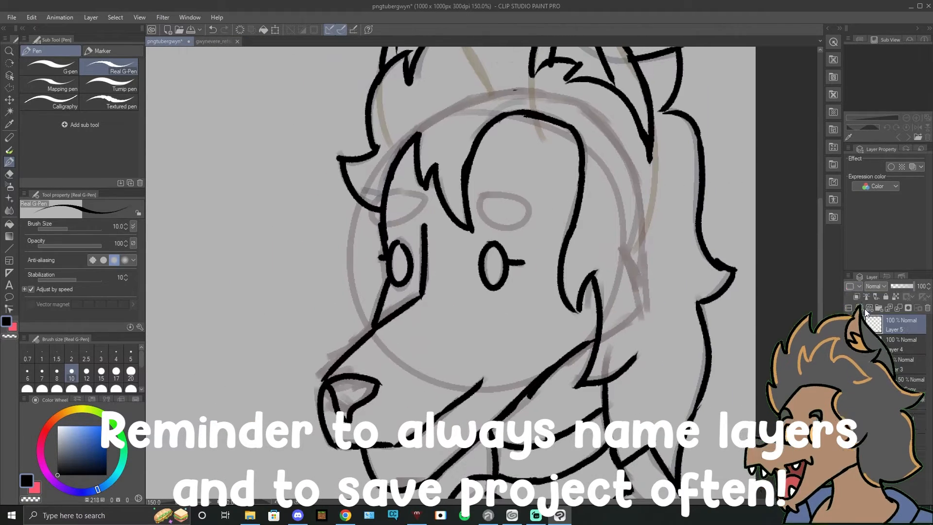
{"action": "left_click", "coordinate": [853, 286]}
{"action": "left_click", "coordinate": [861, 305]}
{"action": "left_click", "coordinate": [860, 308]}
Step: Rename the line art layer mouthclose and the new layer above it eyebrows
{"action": "double_click", "coordinate": [885, 346]}
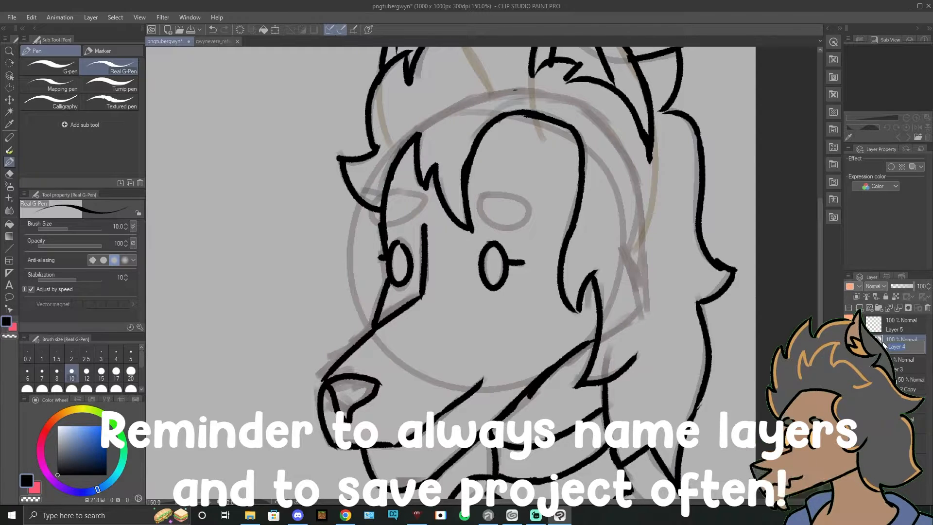
{"action": "type", "text": "mouthclose"}
{"action": "key", "text": "Return"}
{"action": "double_click", "coordinate": [902, 328]}
{"action": "type", "text": "eyebrows"}
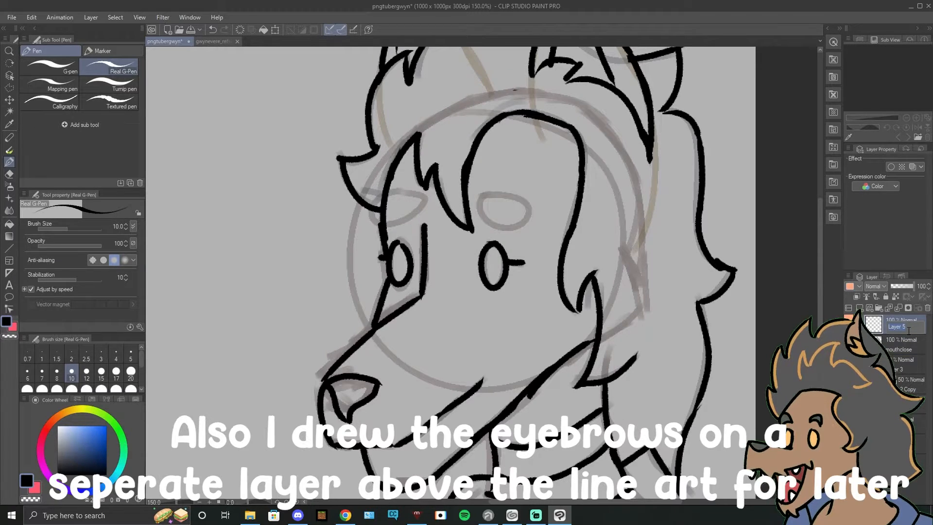
{"action": "key", "text": "Return"}
Step: Ink both eyebrows as flat ovals over the sketch on the eyebrows layer
{"action": "left_click_drag", "start_coordinate": [486, 202], "coordinate": [469, 245]}
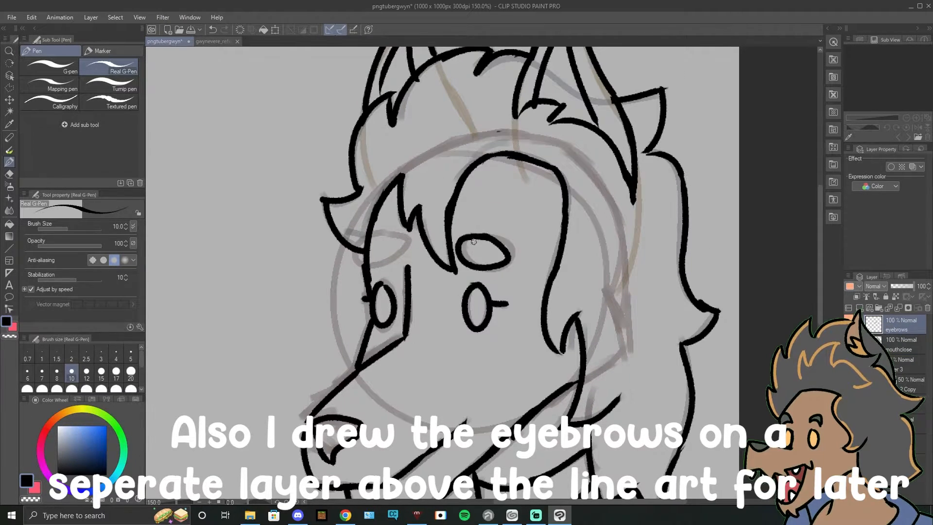
{"action": "left_click_drag", "start_coordinate": [389, 238], "coordinate": [341, 100]}
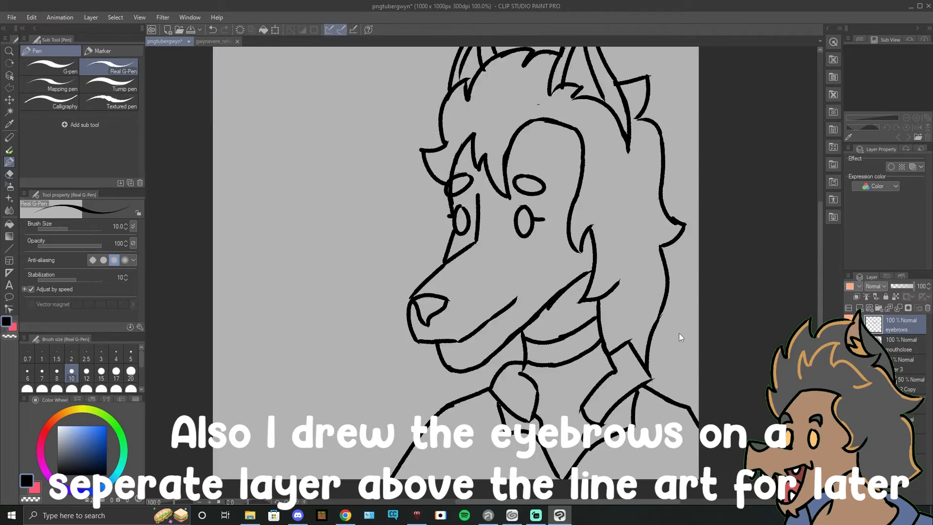
Step: Hide the sketch layers to review the whole line art and select the mouthclose layer
{"action": "key", "text": "ctrl+minus"}
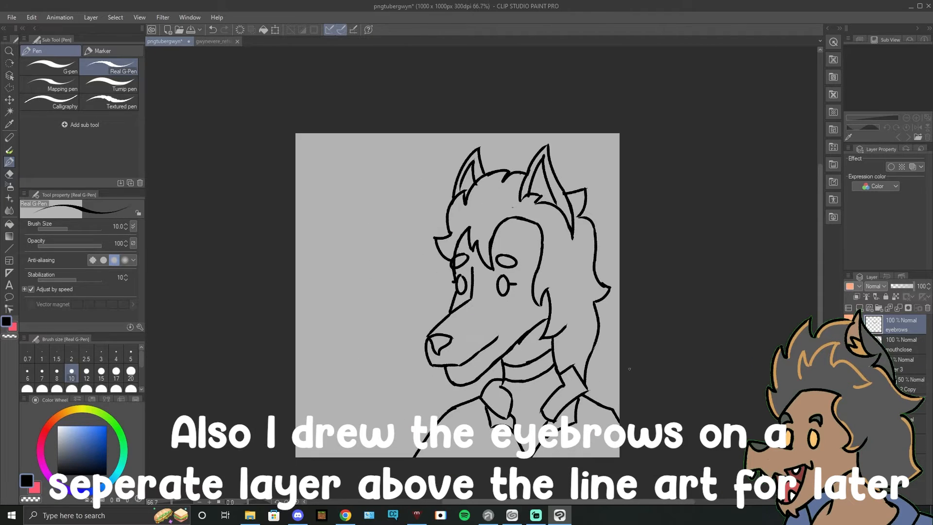
{"action": "key", "text": "ctrl+plus"}
{"action": "left_click_drag", "start_coordinate": [450, 373], "coordinate": [444, 342]}
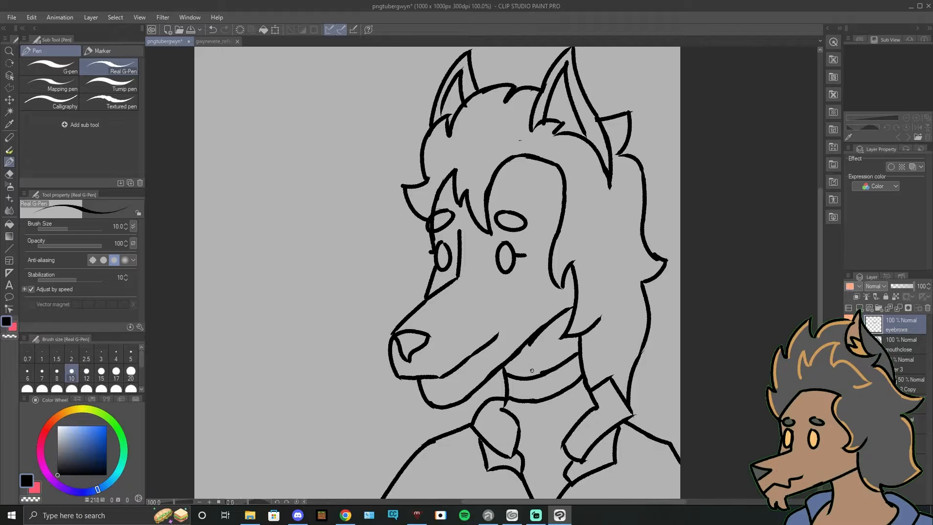
{"action": "left_click_drag", "start_coordinate": [541, 367], "coordinate": [504, 349]}
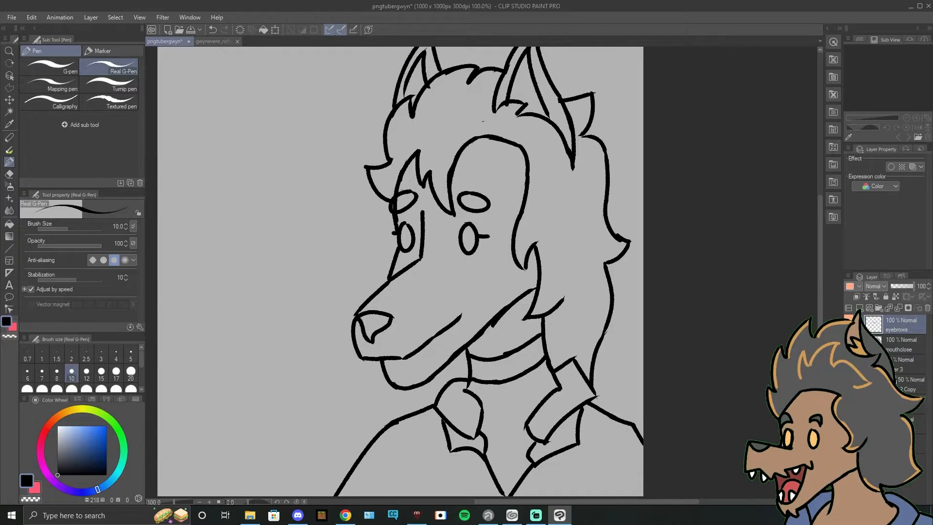
{"action": "left_click", "coordinate": [902, 345]}
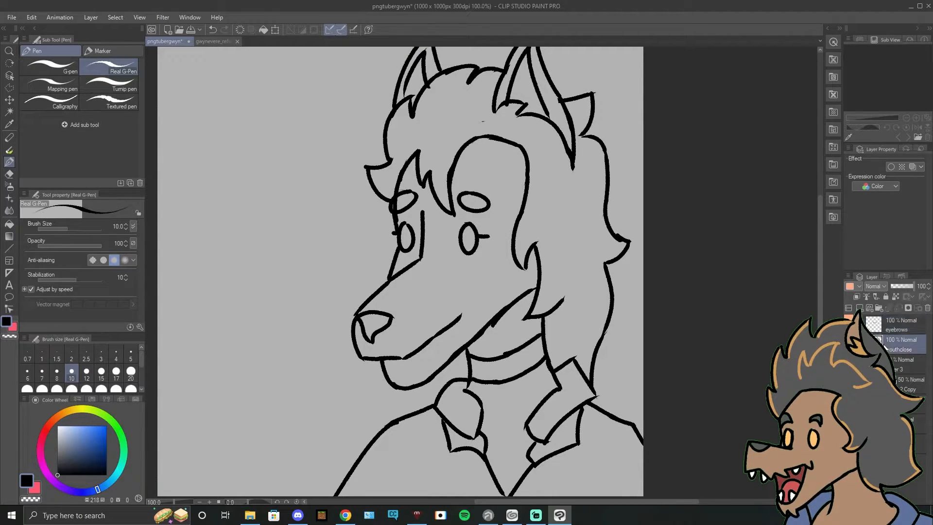
Step: Duplicate the mouthclose layer and rename the copy as the blink version
{"action": "key", "text": "ctrl+v"}
{"action": "double_click", "coordinate": [909, 348]}
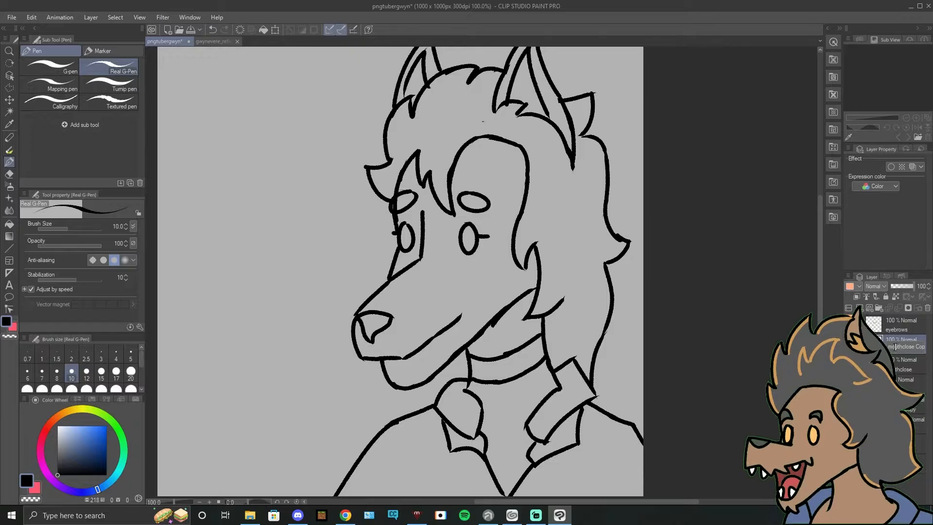
{"action": "left_click", "coordinate": [907, 350]}
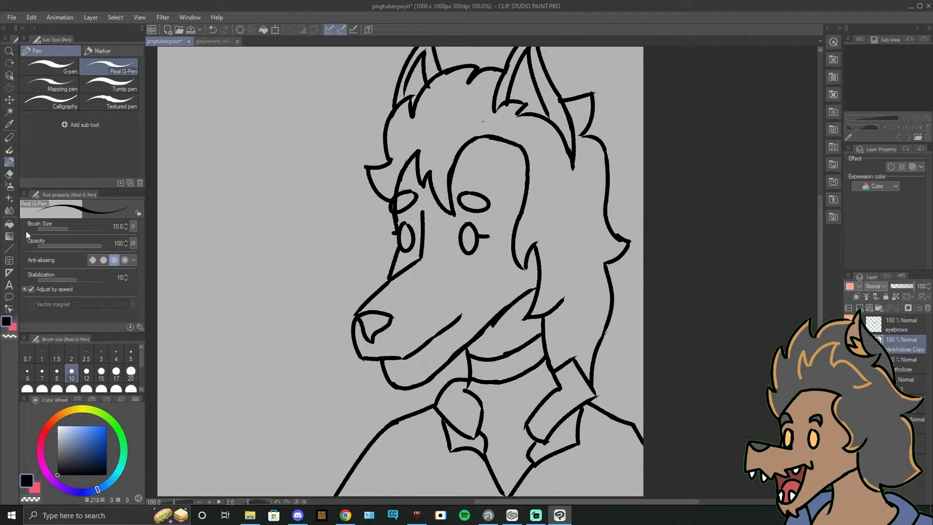
Step: Erase both open eyes and the small lines beside them from the blink line art
{"action": "scroll", "coordinate": [426, 293], "scroll_direction": "up", "scroll_amount": 1}
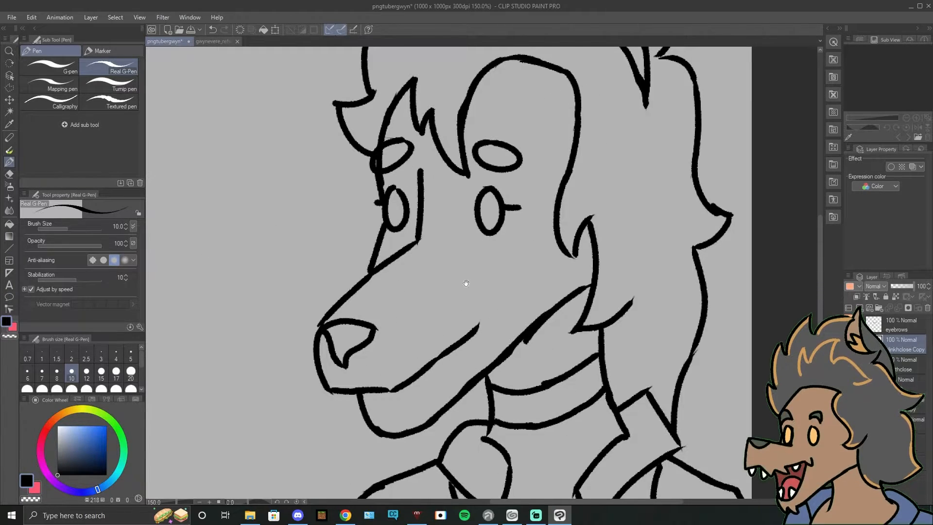
{"action": "scroll", "coordinate": [462, 284], "scroll_direction": "up", "scroll_amount": 1}
{"action": "left_click", "coordinate": [9, 173]}
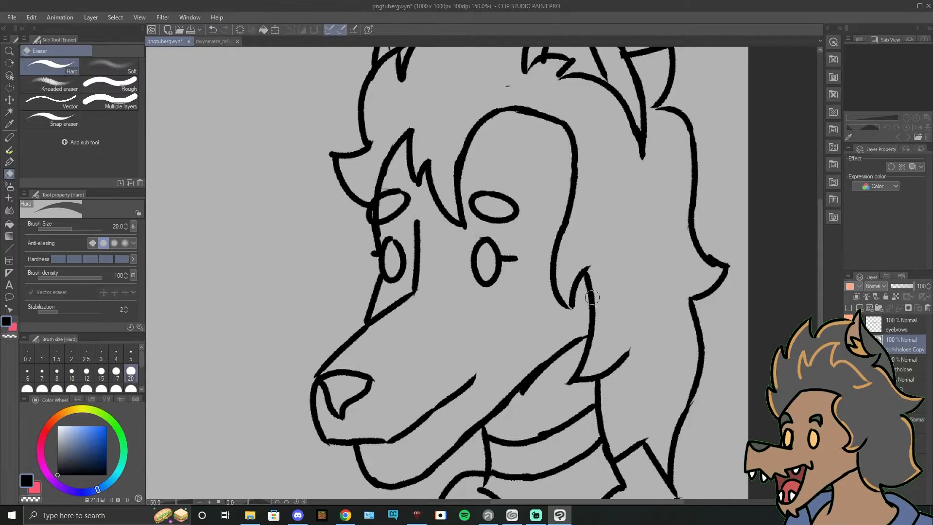
{"action": "left_click_drag", "start_coordinate": [501, 262], "coordinate": [475, 270]}
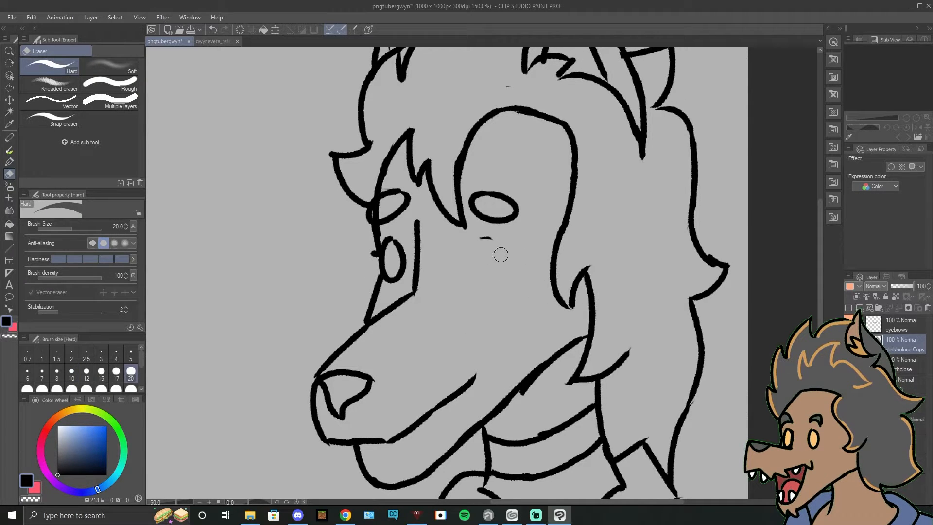
{"action": "key", "text": "ctrl+z"}
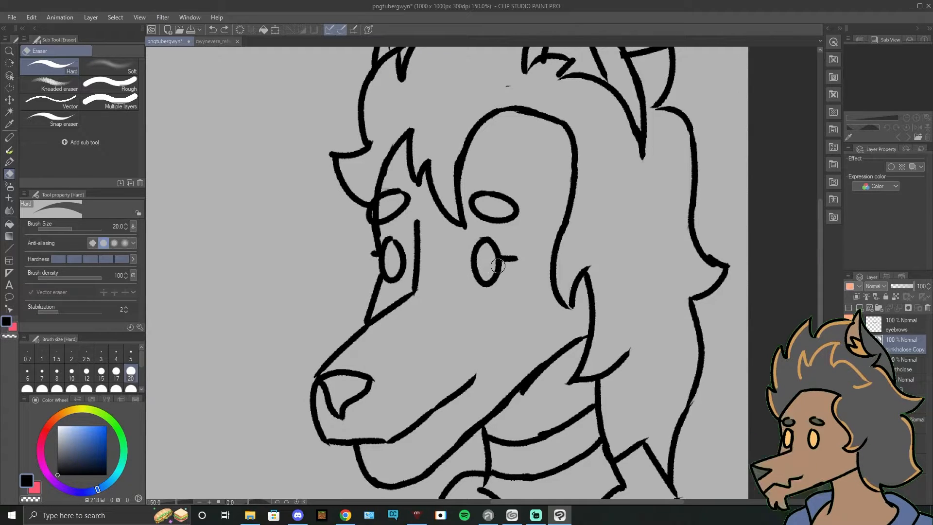
{"action": "mouse_move", "coordinate": [394, 244]}
{"action": "left_mouse_down"}
{"action": "mouse_move", "coordinate": [386, 262]}
{"action": "mouse_move", "coordinate": [375, 257]}
{"action": "mouse_move", "coordinate": [390, 269]}
{"action": "left_mouse_up"}
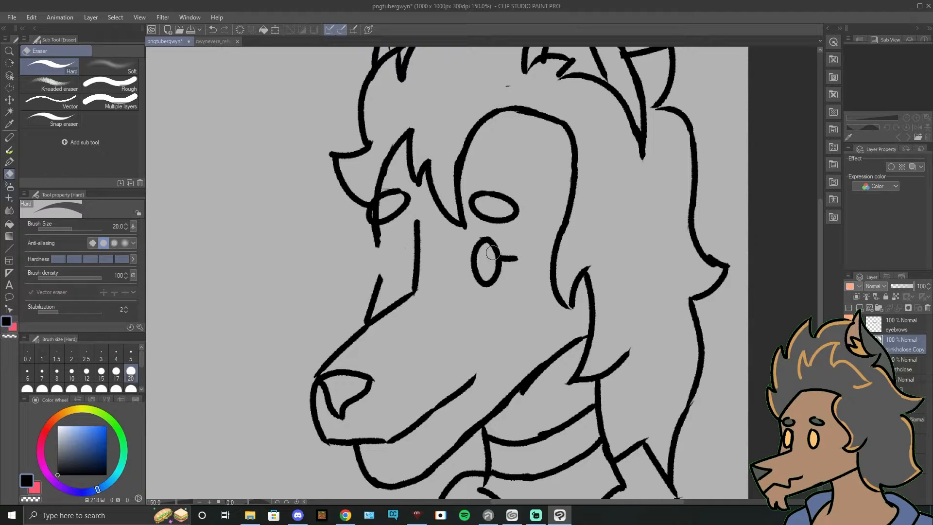
{"action": "left_click_drag", "start_coordinate": [493, 253], "coordinate": [501, 271]}
Step: Redraw the erased face outline and ink short, nearly horizontal lines for both closed eyes
{"action": "left_click", "coordinate": [9, 161]}
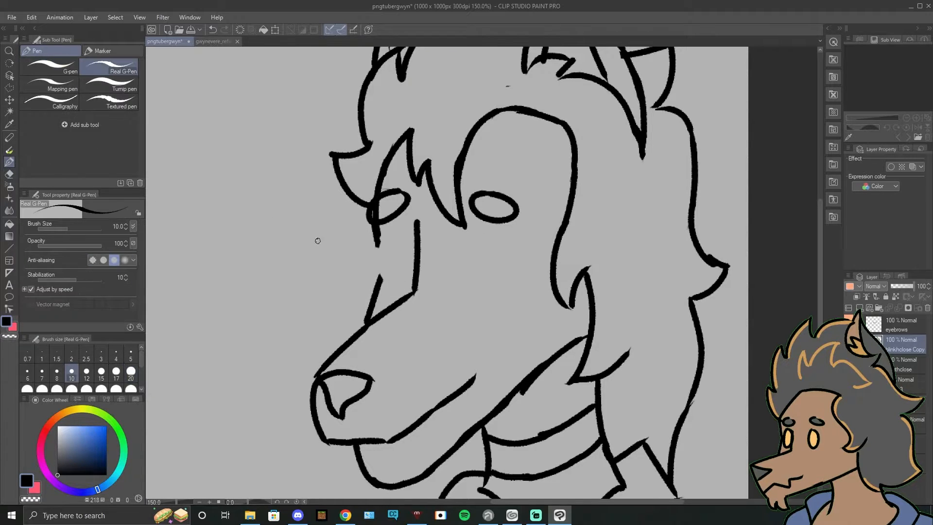
{"action": "key", "text": "ctrl+z"}
{"action": "left_click_drag", "start_coordinate": [377, 223], "coordinate": [381, 280]}
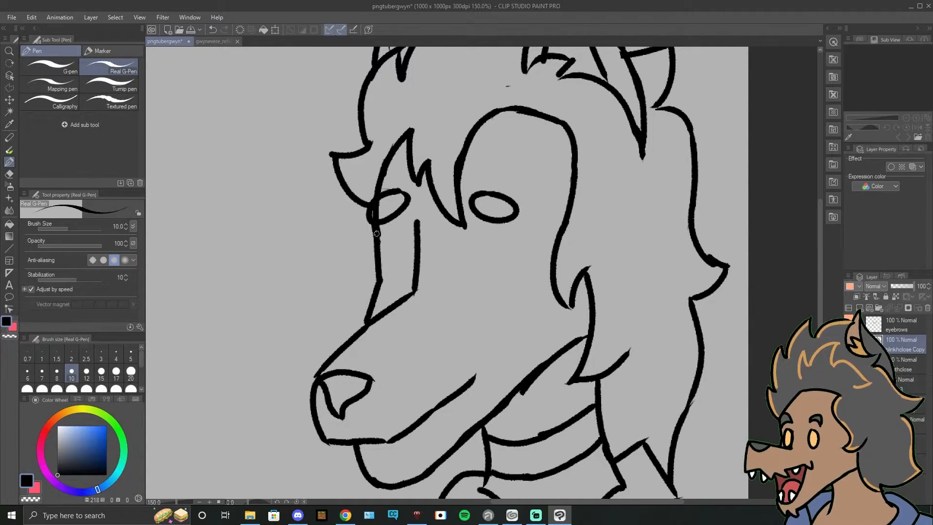
{"action": "key", "text": "ctrl+z"}
{"action": "left_click_drag", "start_coordinate": [464, 275], "coordinate": [503, 277]}
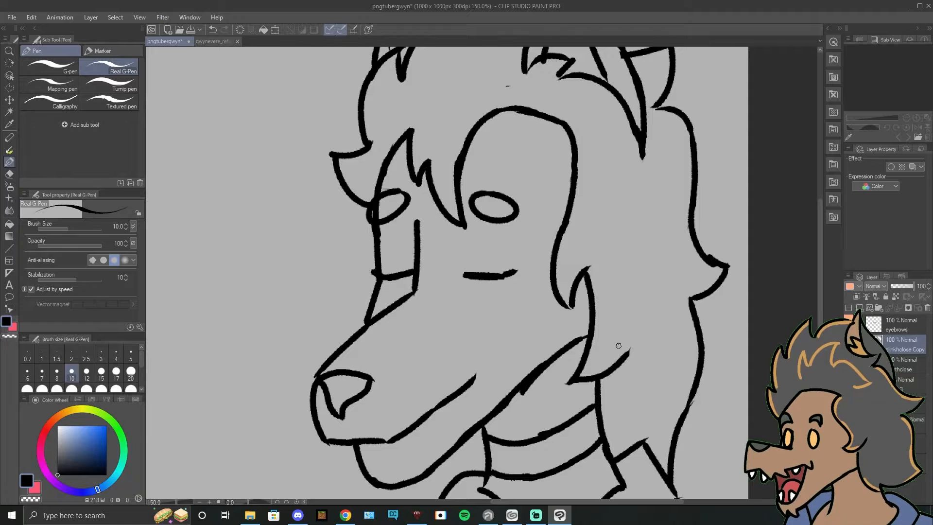
Step: Move the eyebrows down toward the closed eyes and compare them against the open-eyed line art
{"action": "left_click", "coordinate": [877, 329]}
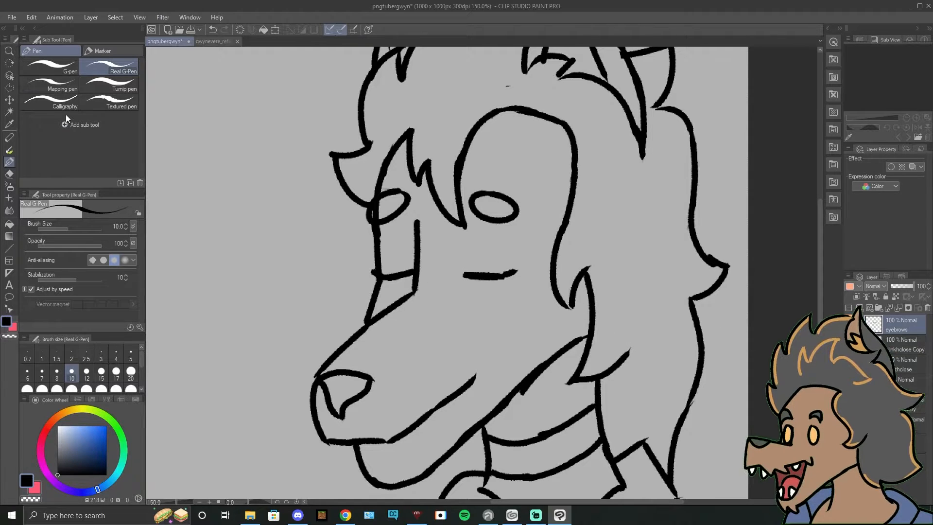
{"action": "left_click", "coordinate": [9, 100]}
{"action": "left_click_drag", "start_coordinate": [486, 199], "coordinate": [485, 225]}
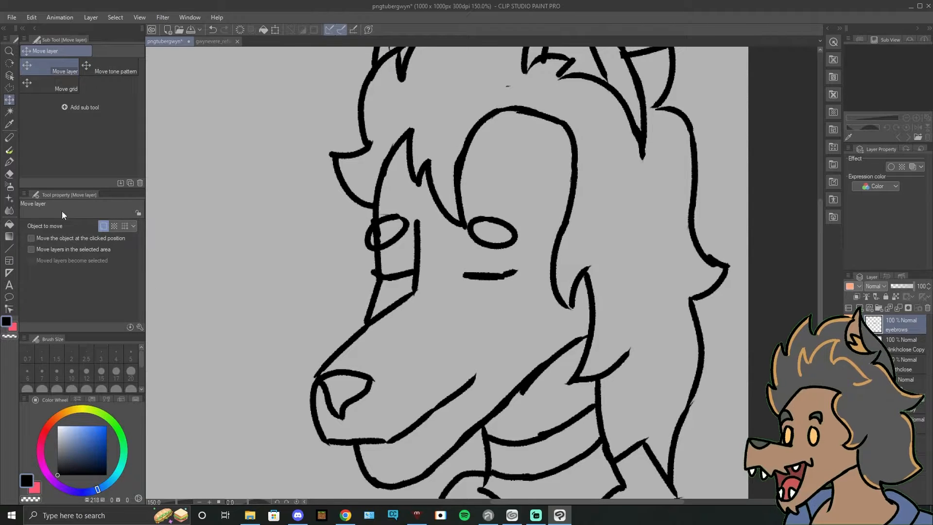
{"action": "key", "text": "p"}
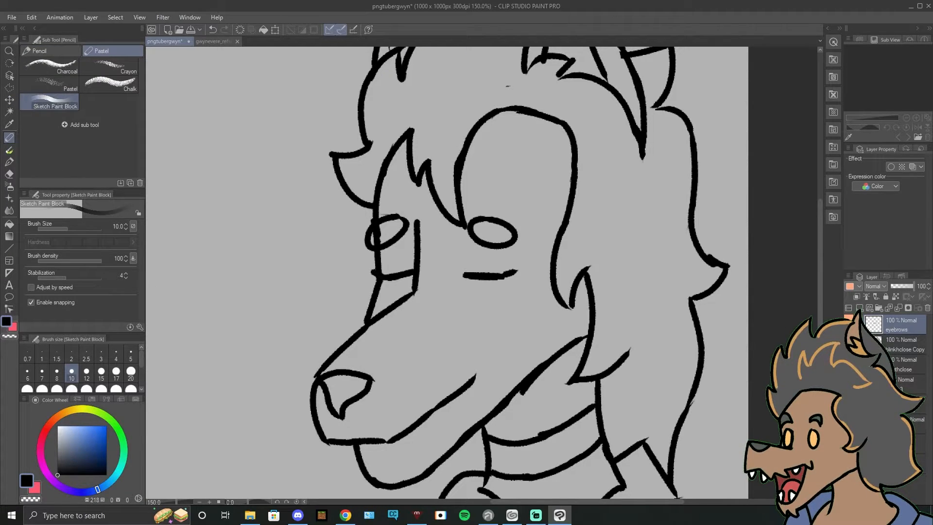
{"action": "left_click", "coordinate": [849, 325], "text": "alt"}
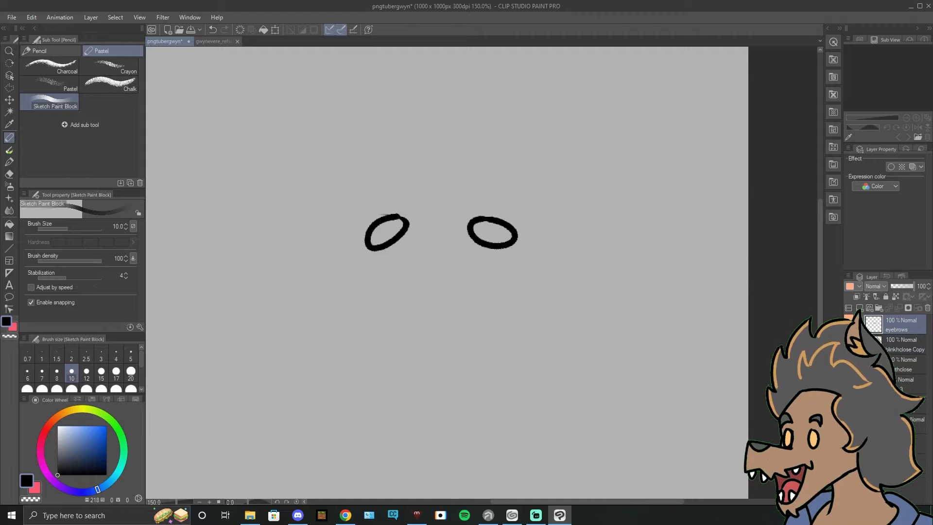
{"action": "left_click", "coordinate": [849, 325]}
{"action": "left_click", "coordinate": [849, 325]}
{"action": "left_click", "coordinate": [849, 325], "text": "alt"}
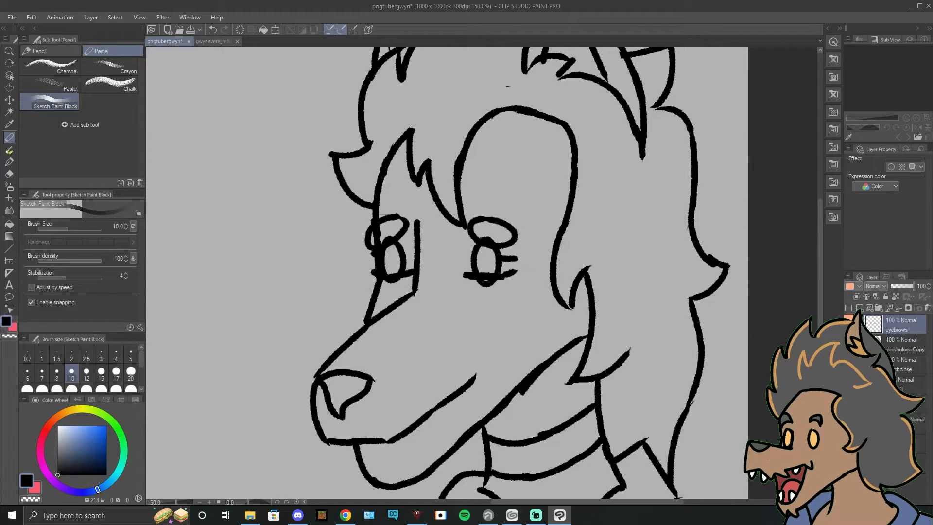
{"action": "left_click", "coordinate": [849, 345]}
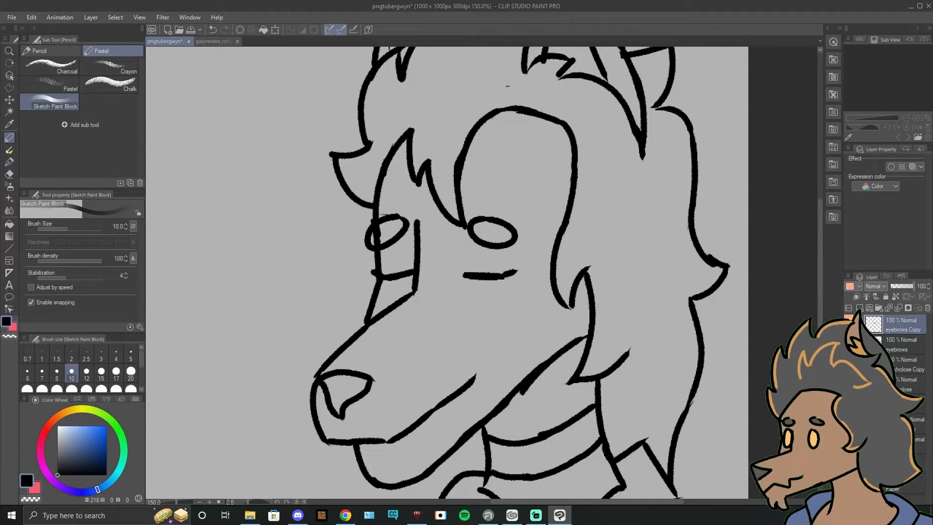
Step: Duplicate the eyebrows layer, show the open-eyed line art and move the copied eyebrows up above the open eyes
{"action": "key", "text": "ctrl+c"}
{"action": "key", "text": "ctrl+v"}
{"action": "left_click", "coordinate": [849, 444]}
{"action": "left_click", "coordinate": [850, 424]}
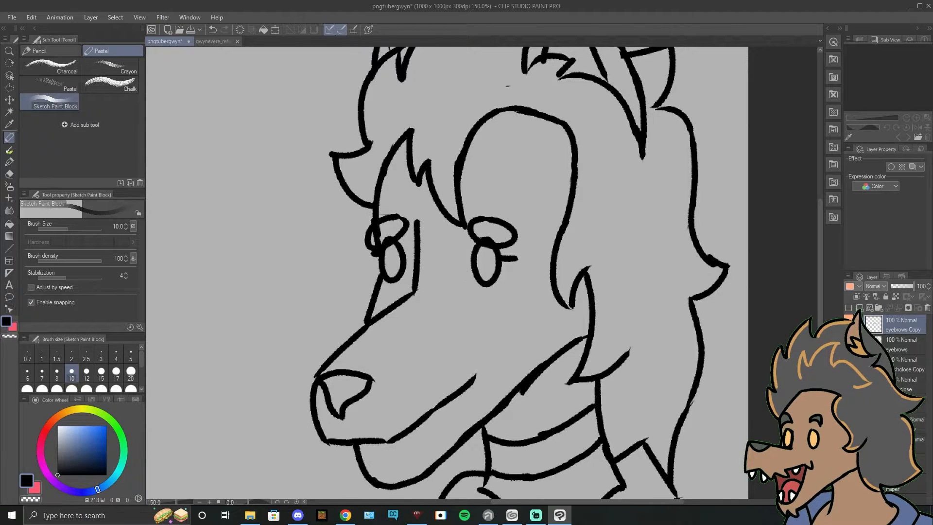
{"action": "left_click", "coordinate": [9, 100]}
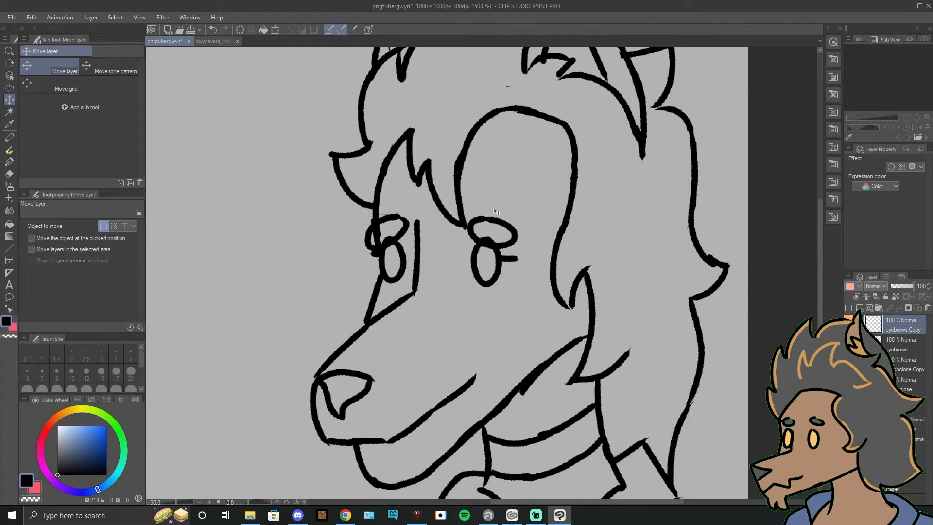
{"action": "left_click_drag", "start_coordinate": [499, 225], "coordinate": [498, 198]}
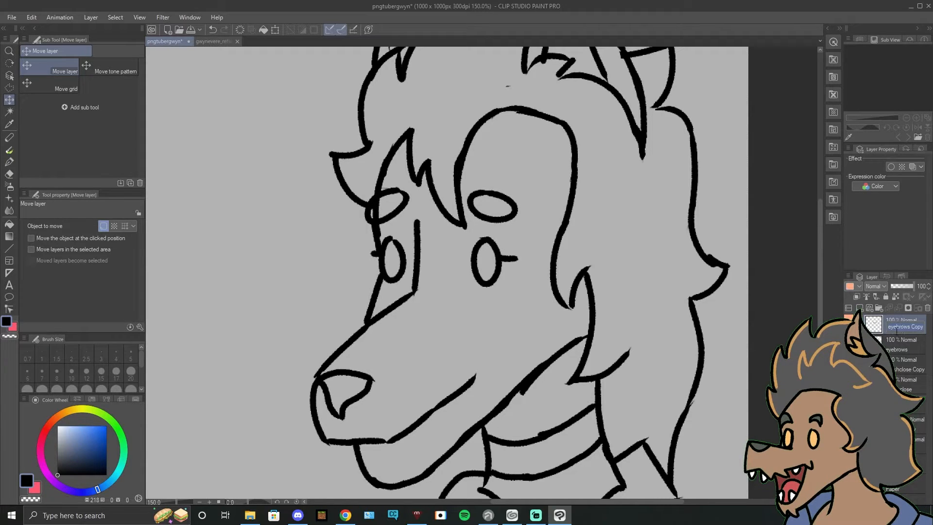
Step: Rename the raised eyebrows copy openbrow and the lowered eyebrows layer blinkbrow
{"action": "key", "text": "BackSpace"}
{"action": "type", "text": "openbrow"}
{"action": "key", "text": "Return"}
{"action": "double_click", "coordinate": [894, 347]}
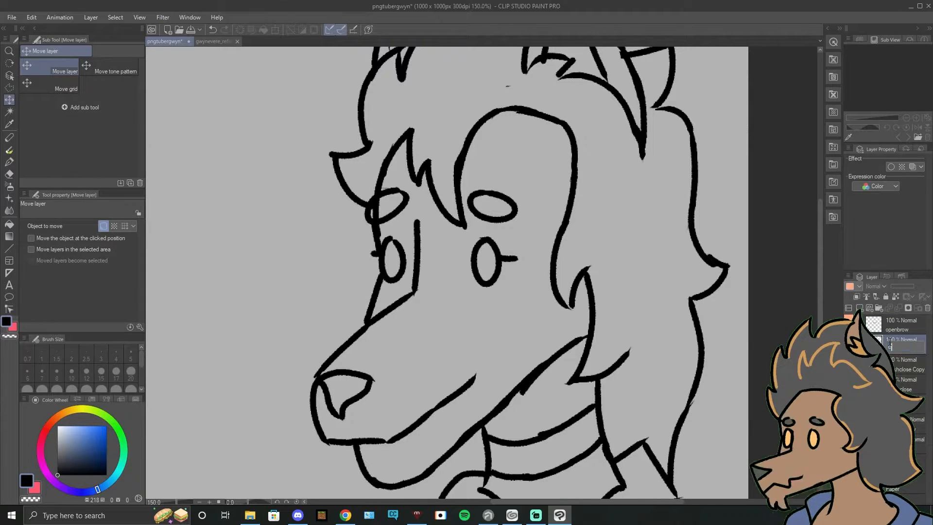
{"action": "type", "text": "cl"}
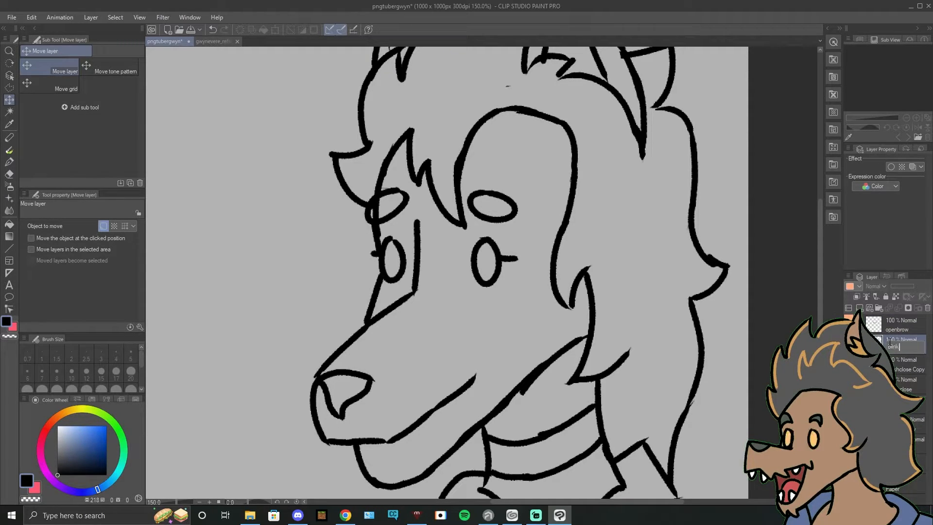
{"action": "type", "text": "blinkbrow"}
{"action": "key", "text": "Return"}
Step: Compare the blinking and open-eyed expressions by switching layer visibility, leaving the open-eyed line art shown and both eyebrow layers hidden
{"action": "left_click", "coordinate": [849, 424]}
{"action": "left_click", "coordinate": [849, 344]}
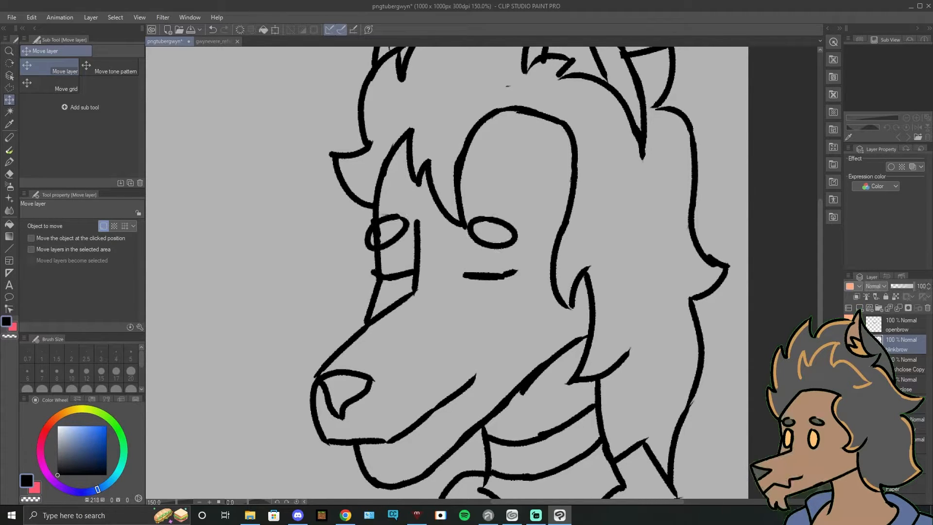
{"action": "mouse_move", "coordinate": [849, 345]}
{"action": "left_mouse_down"}
{"action": "mouse_move", "coordinate": [849, 463]}
{"action": "mouse_move", "coordinate": [849, 345]}
{"action": "left_mouse_up"}
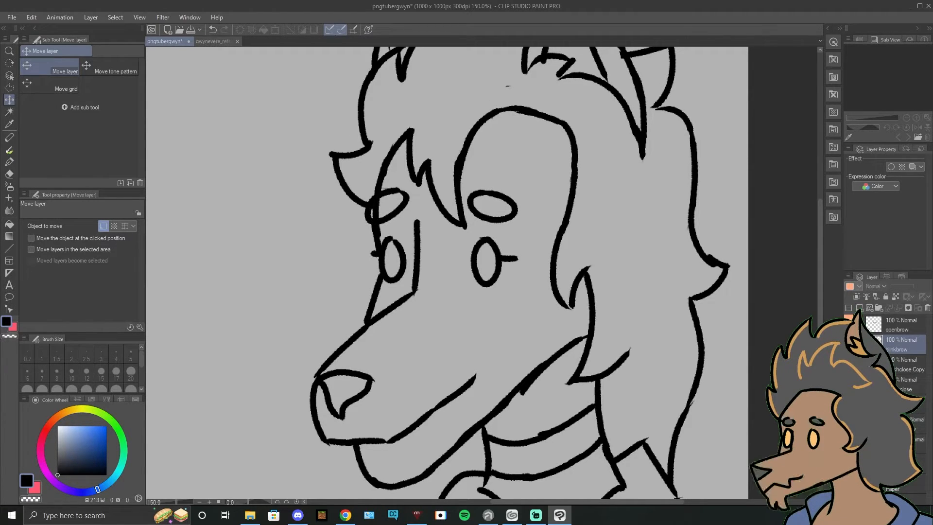
{"action": "left_click", "coordinate": [849, 345]}
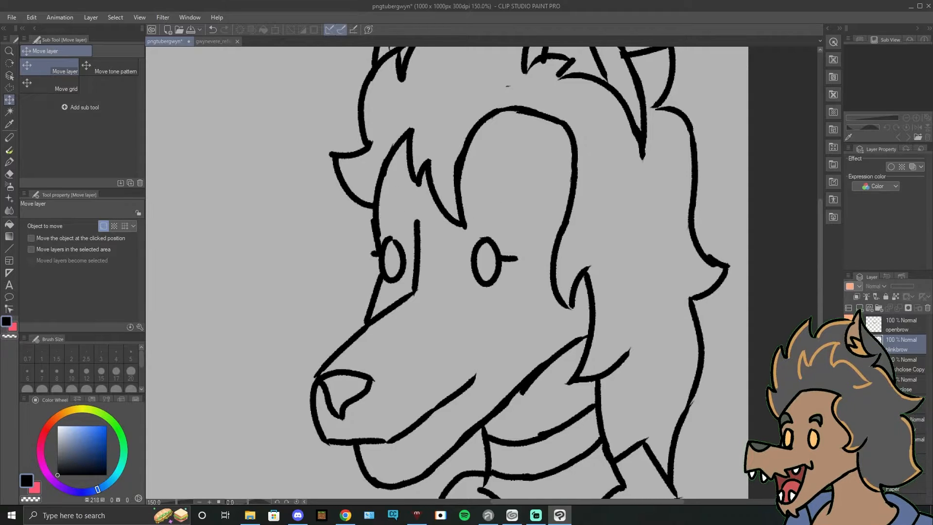
{"action": "left_click_drag", "start_coordinate": [849, 364], "coordinate": [850, 465]}
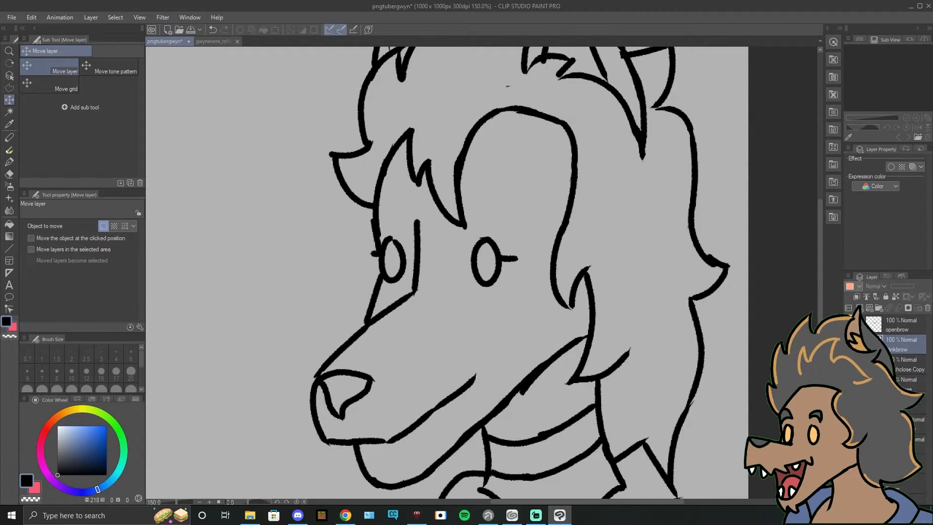
{"action": "left_click", "coordinate": [908, 364]}
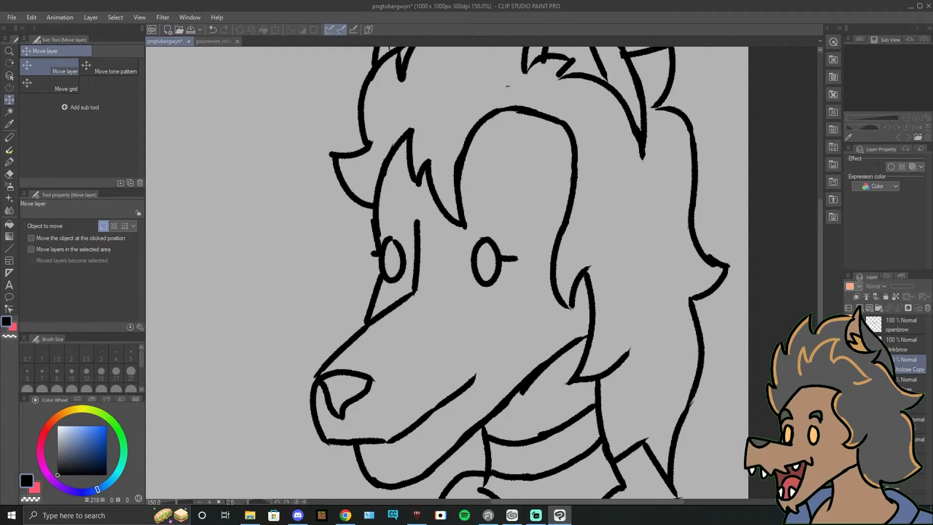
Step: Duplicate the mouthclose layer and replace "close" with "open" in the copy's name
{"action": "left_click", "coordinate": [908, 385]}
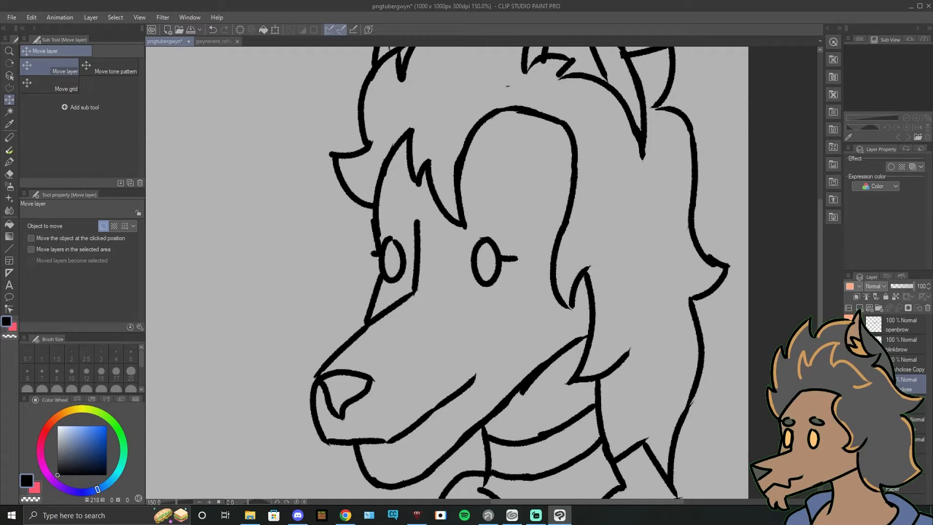
{"action": "key", "text": "ctrl+c"}
{"action": "key", "text": "ctrl+v"}
{"action": "double_click", "coordinate": [908, 389]}
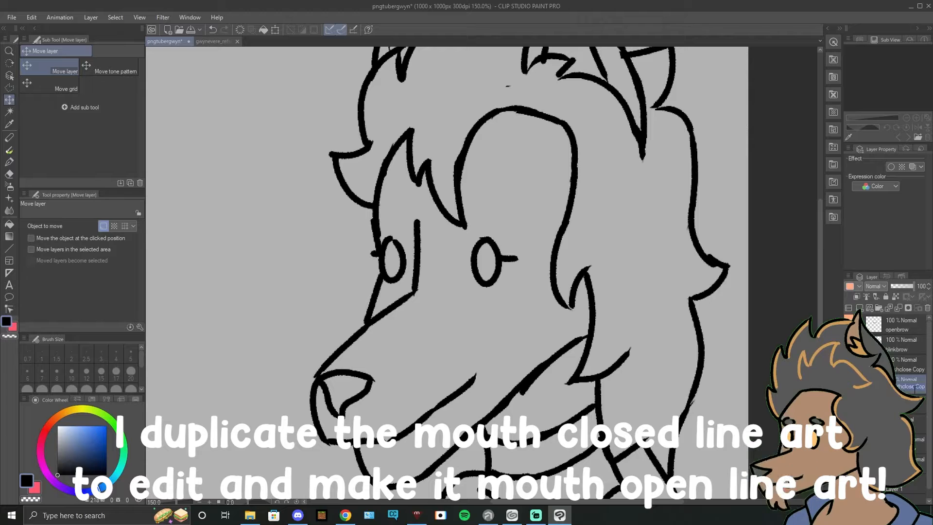
{"action": "left_click", "coordinate": [915, 388]}
{"action": "key", "text": "BackSpace"}
{"action": "key", "text": "BackSpace"}
{"action": "key", "text": "BackSpace"}
{"action": "key", "text": "BackSpace"}
{"action": "key", "text": "BackSpace"}
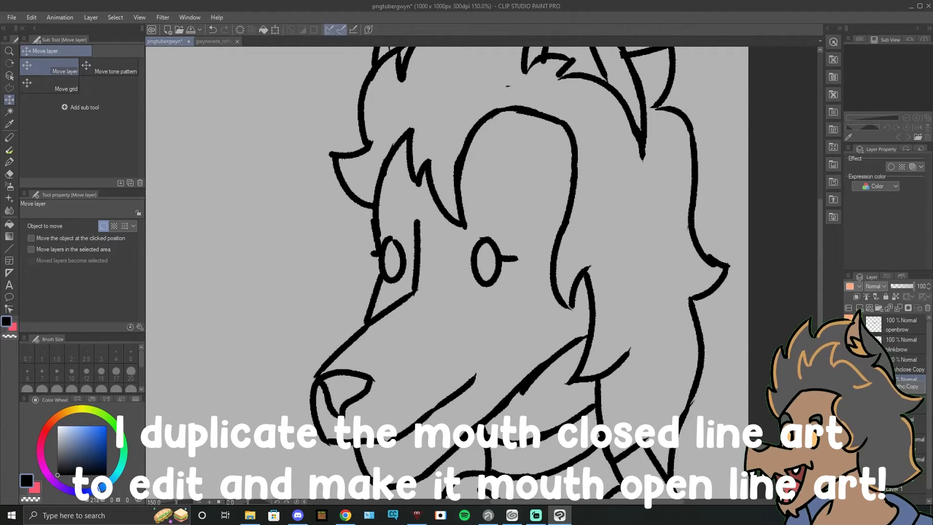
{"action": "type", "text": "open"}
{"action": "key", "text": "Return"}
Step: Erase the closed lower jaw and jawline up to the hair on the mouth-open layer
{"action": "scroll", "coordinate": [417, 330], "scroll_direction": "down", "scroll_amount": 5}
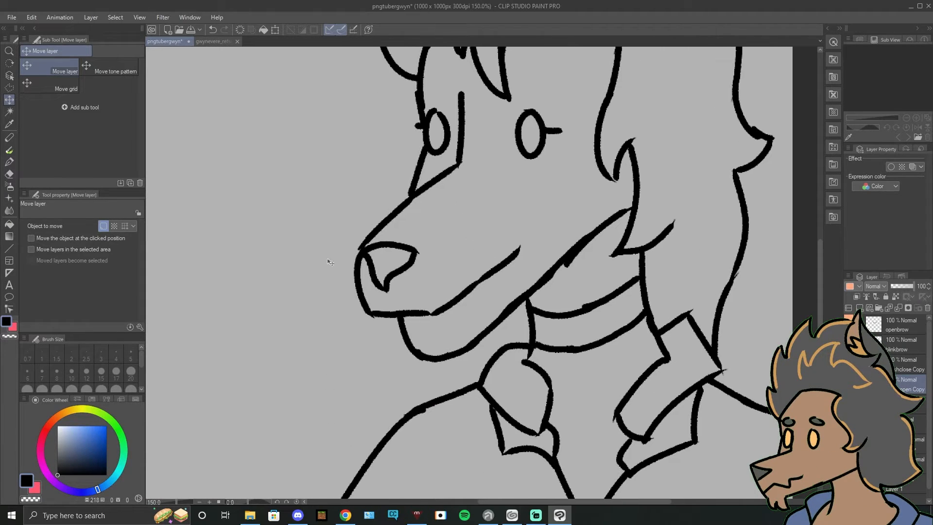
{"action": "left_click", "coordinate": [10, 174]}
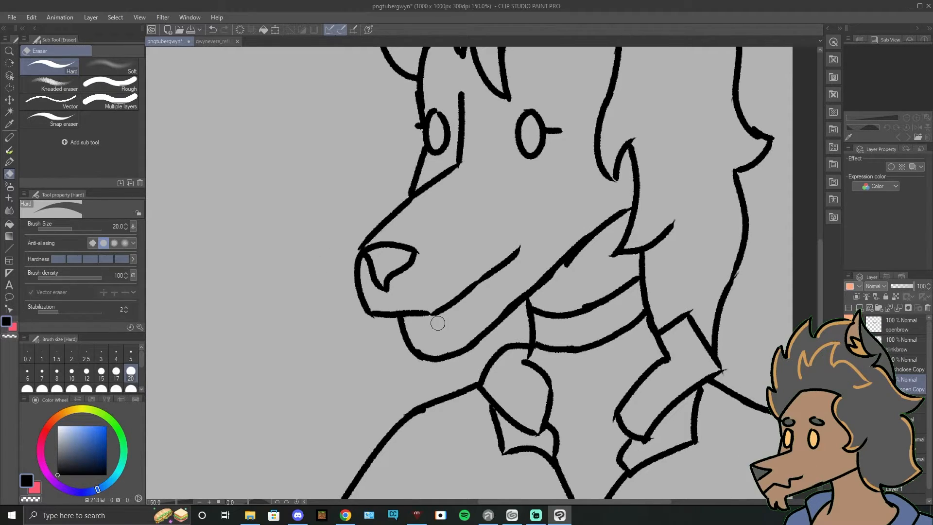
{"action": "left_click", "coordinate": [9, 161]}
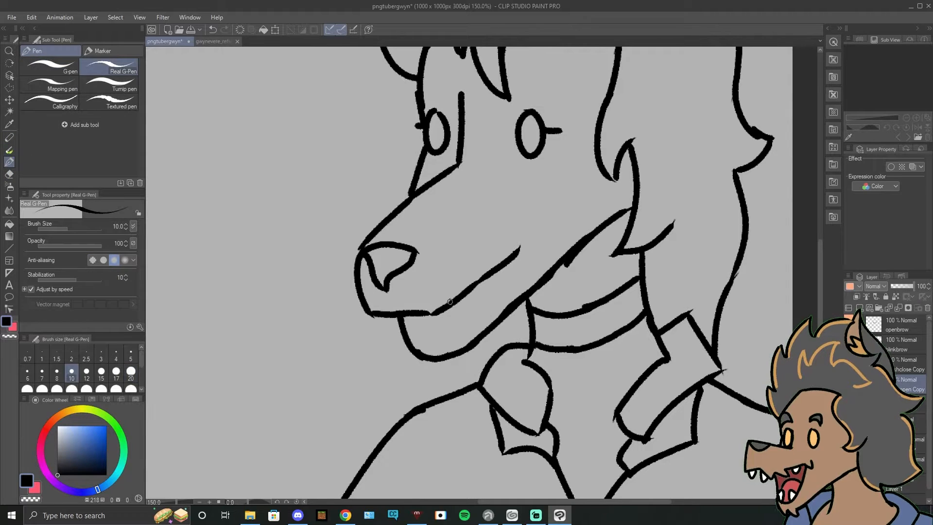
{"action": "left_click", "coordinate": [9, 174]}
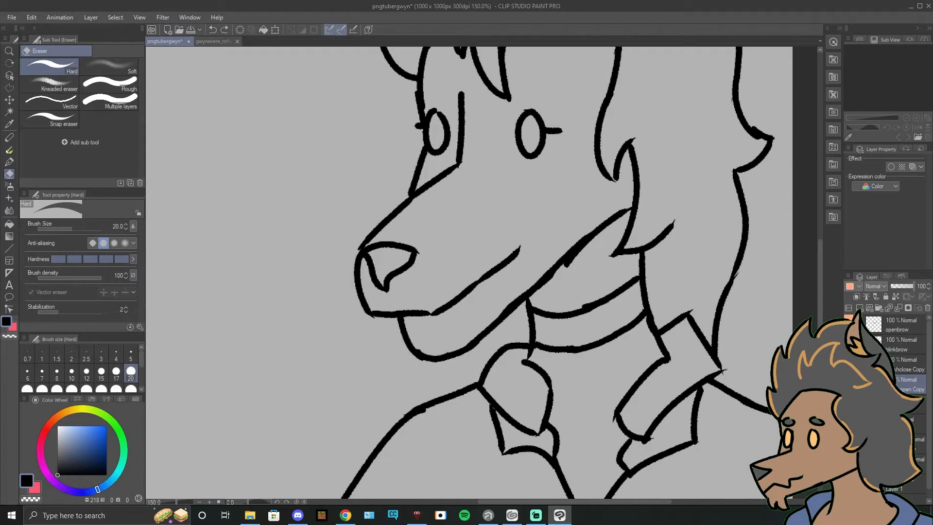
{"action": "mouse_move", "coordinate": [396, 327]}
{"action": "left_mouse_down"}
{"action": "mouse_move", "coordinate": [439, 359]}
{"action": "mouse_move", "coordinate": [472, 346]}
{"action": "mouse_move", "coordinate": [610, 221]}
{"action": "left_mouse_up"}
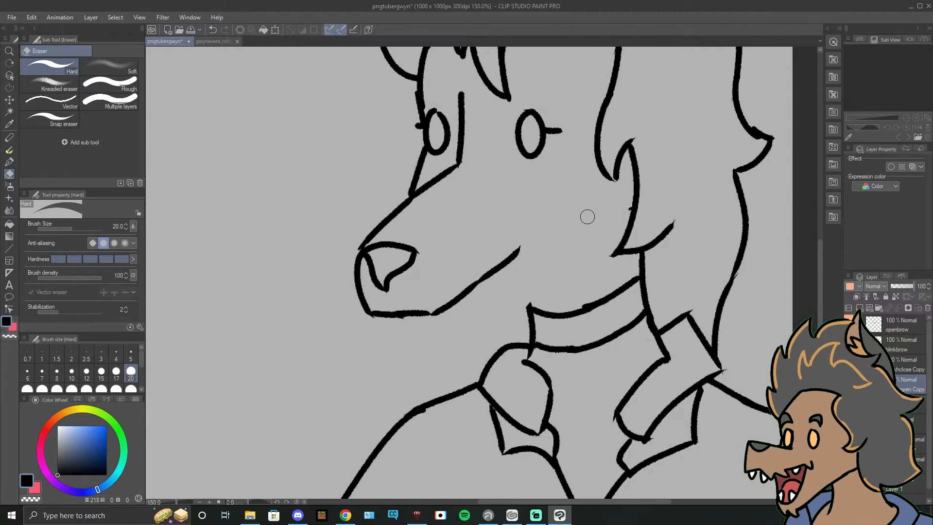
Step: Draw the open mouth's front lip notch and curved lower edge up to the mouth corner with the Real G-Pen
{"action": "key", "text": "p"}
{"action": "mouse_move", "coordinate": [411, 317]}
{"action": "left_mouse_down"}
{"action": "mouse_move", "coordinate": [418, 357]}
{"action": "mouse_move", "coordinate": [452, 358]}
{"action": "mouse_move", "coordinate": [512, 275]}
{"action": "left_mouse_up"}
{"action": "key", "text": "ctrl+z"}
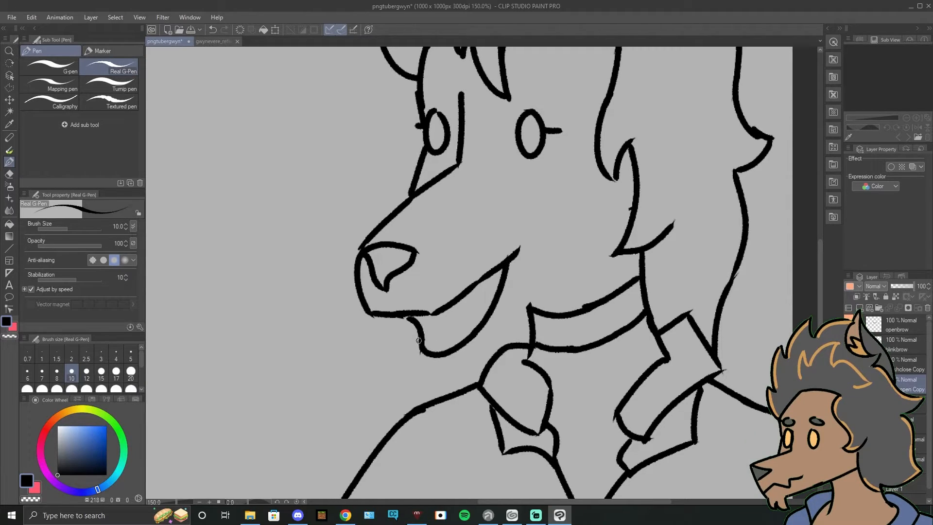
Step: Try to draw the lower jaw's outline beneath the open mouth
{"action": "mouse_move", "coordinate": [440, 370]}
{"action": "left_mouse_down"}
{"action": "mouse_move", "coordinate": [503, 331]}
{"action": "mouse_move", "coordinate": [465, 360]}
{"action": "mouse_move", "coordinate": [491, 326]}
{"action": "mouse_move", "coordinate": [474, 360]}
{"action": "mouse_move", "coordinate": [561, 280]}
{"action": "left_mouse_up"}
{"action": "mouse_move", "coordinate": [519, 322]}
{"action": "left_mouse_down"}
{"action": "mouse_move", "coordinate": [602, 257]}
{"action": "mouse_move", "coordinate": [523, 421]}
{"action": "mouse_move", "coordinate": [612, 271]}
{"action": "left_mouse_up"}
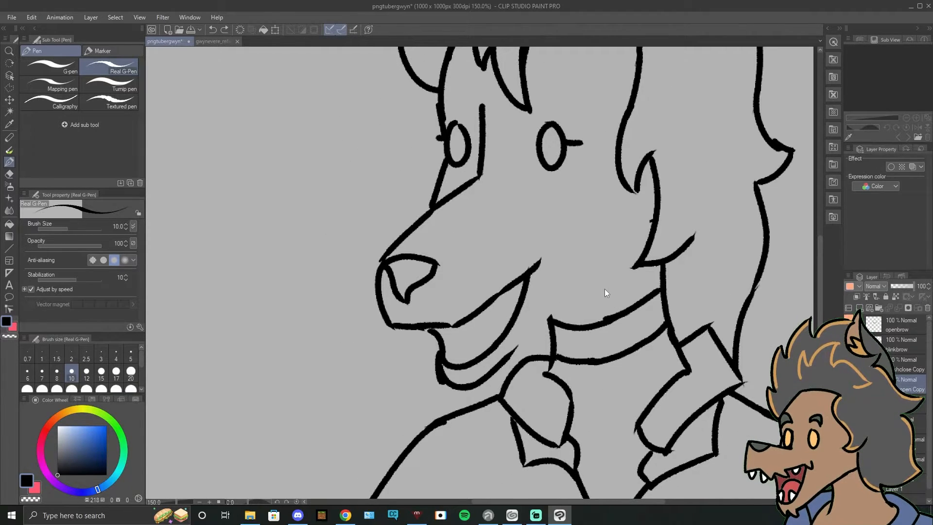
{"action": "key", "text": "ctrl+z"}
{"action": "key", "text": "ctrl+z"}
{"action": "left_click_drag", "start_coordinate": [557, 293], "coordinate": [570, 346]}
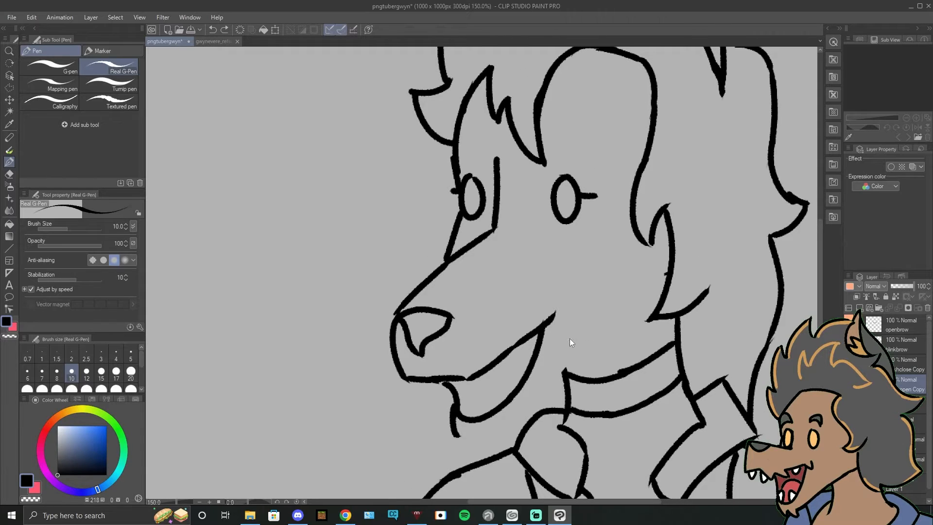
{"action": "key", "text": "ctrl+z"}
Step: Select the muzzle, nose and open mouth with a closed polyline selection
{"action": "key", "text": "m"}
{"action": "left_click", "coordinate": [501, 230]}
{"action": "left_click", "coordinate": [467, 234]}
{"action": "left_click", "coordinate": [442, 265]}
{"action": "left_click", "coordinate": [385, 299]}
{"action": "left_click", "coordinate": [382, 378]}
{"action": "left_click", "coordinate": [460, 453]}
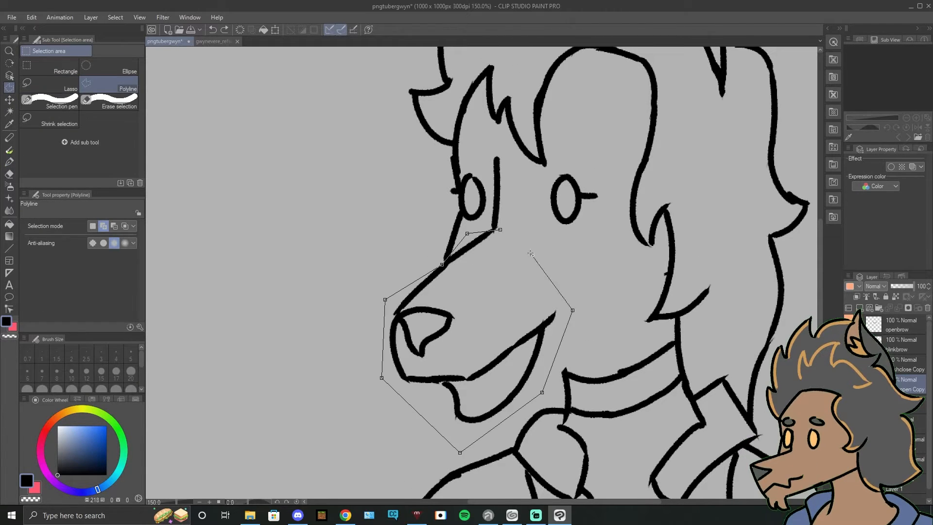
{"action": "left_click", "coordinate": [500, 229]}
Step: Try to rotate and shift the selected muzzle so the snout tilts strongly upward
{"action": "key", "text": "ctrl+t"}
{"action": "left_click_drag", "start_coordinate": [569, 229], "coordinate": [589, 250]}
{"action": "left_click_drag", "start_coordinate": [515, 311], "coordinate": [496, 303]}
{"action": "left_click_drag", "start_coordinate": [572, 253], "coordinate": [586, 280]}
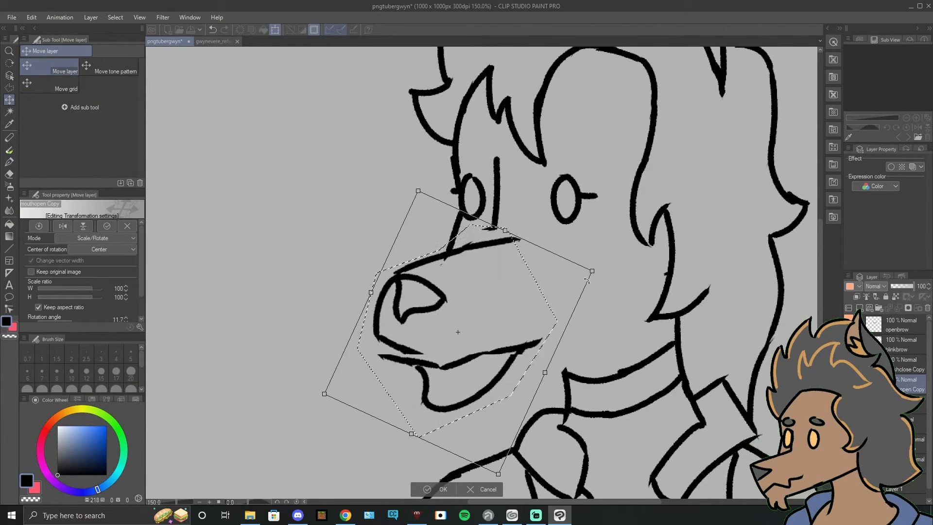
{"action": "left_click_drag", "start_coordinate": [527, 314], "coordinate": [507, 304]}
{"action": "key", "text": "Return"}
{"action": "key", "text": "ctrl+d"}
{"action": "key", "text": "ctrl+z"}
{"action": "key", "text": "ctrl+z"}
{"action": "key", "text": "ctrl+z"}
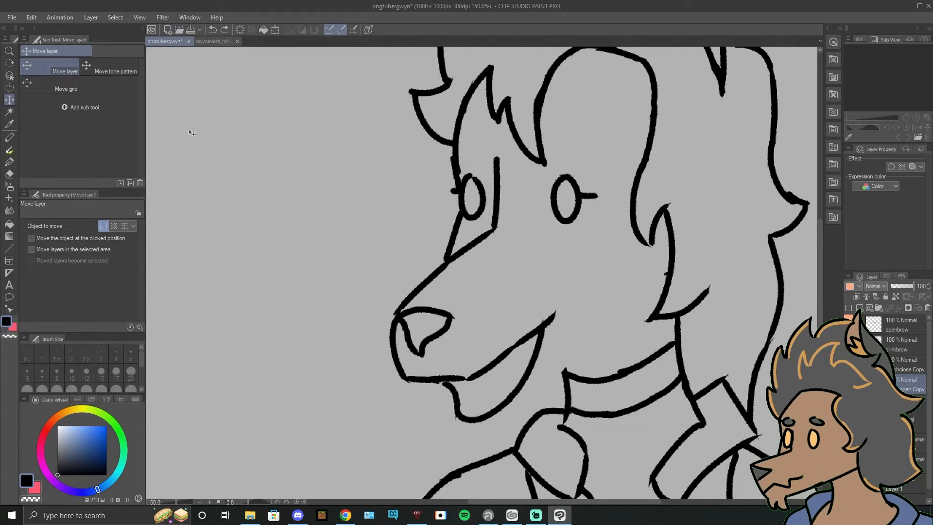
Step: Restore the muzzle selection, rotate the snout slightly upward, shift it to meet the face, and deselect
{"action": "left_click", "coordinate": [31, 18]}
{"action": "left_click", "coordinate": [39, 39]}
{"action": "key", "text": "ctrl+t"}
{"action": "left_click_drag", "start_coordinate": [584, 291], "coordinate": [577, 327]}
{"action": "left_click_drag", "start_coordinate": [515, 316], "coordinate": [505, 306]}
{"action": "left_click", "coordinate": [445, 473]}
{"action": "key", "text": "ctrl+d"}
Step: Draw the lower jaw beneath the open mouth and continue the jawline back to the hair with the Real G-Pen
{"action": "key", "text": "p"}
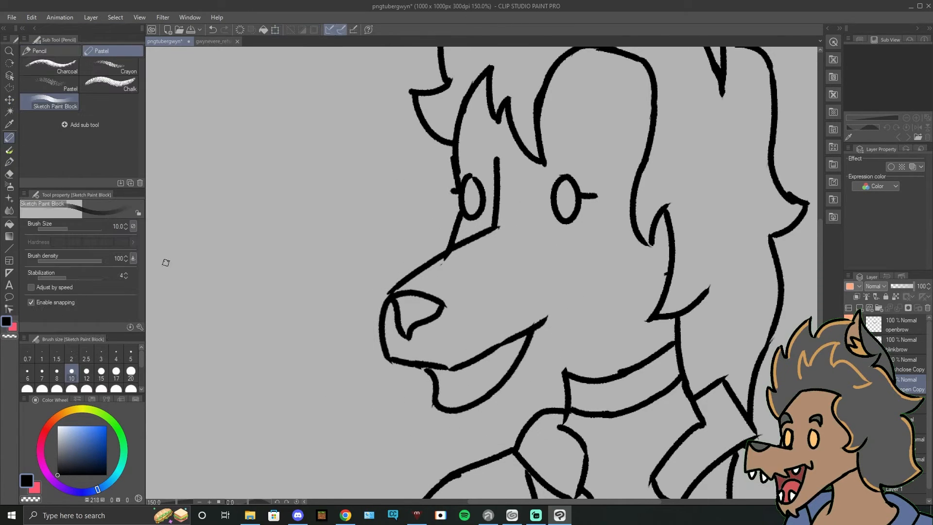
{"action": "left_click_drag", "start_coordinate": [166, 263], "coordinate": [142, 217]}
{"action": "key", "text": "p"}
{"action": "mouse_move", "coordinate": [409, 357]}
{"action": "left_mouse_down"}
{"action": "mouse_move", "coordinate": [459, 389]}
{"action": "mouse_move", "coordinate": [440, 398]}
{"action": "mouse_move", "coordinate": [510, 336]}
{"action": "left_mouse_up"}
{"action": "key", "text": "ctrl+z"}
{"action": "key", "text": "ctrl+z"}
{"action": "key", "text": "ctrl+z"}
{"action": "key", "text": "ctrl+z"}
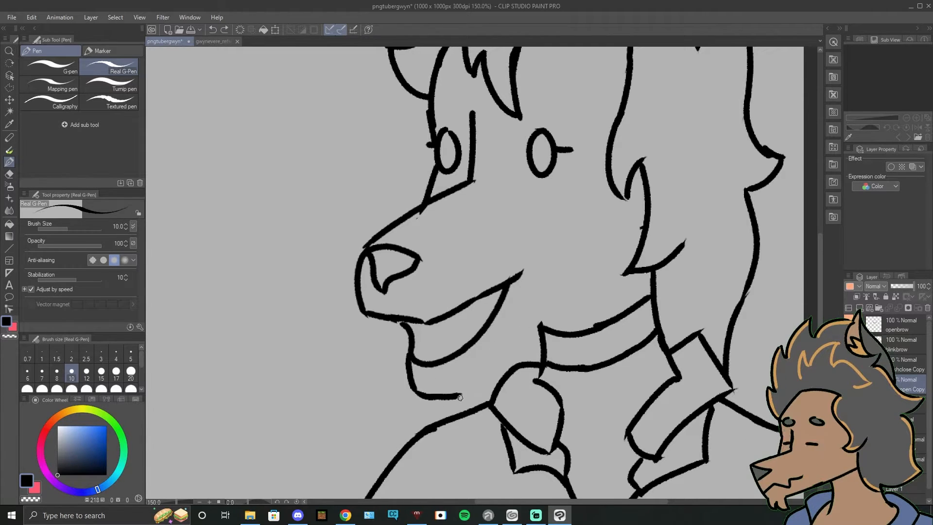
{"action": "key", "text": "ctrl+z"}
{"action": "left_click_drag", "start_coordinate": [460, 397], "coordinate": [528, 326]}
{"action": "left_click_drag", "start_coordinate": [503, 355], "coordinate": [602, 288]}
{"action": "left_click_drag", "start_coordinate": [539, 322], "coordinate": [629, 276]}
{"action": "mouse_move", "coordinate": [589, 325]}
{"action": "left_mouse_down"}
{"action": "mouse_move", "coordinate": [527, 407]}
{"action": "mouse_move", "coordinate": [543, 378]}
{"action": "left_mouse_up"}
Step: Compare the open-mouth line art with the closed-mouth blinking line art by switching layer visibility
{"action": "left_click", "coordinate": [849, 384]}
{"action": "left_click", "coordinate": [848, 364]}
{"action": "left_click", "coordinate": [849, 385]}
{"action": "left_click", "coordinate": [848, 384]}
{"action": "left_click", "coordinate": [849, 365]}
{"action": "left_click", "coordinate": [849, 365]}
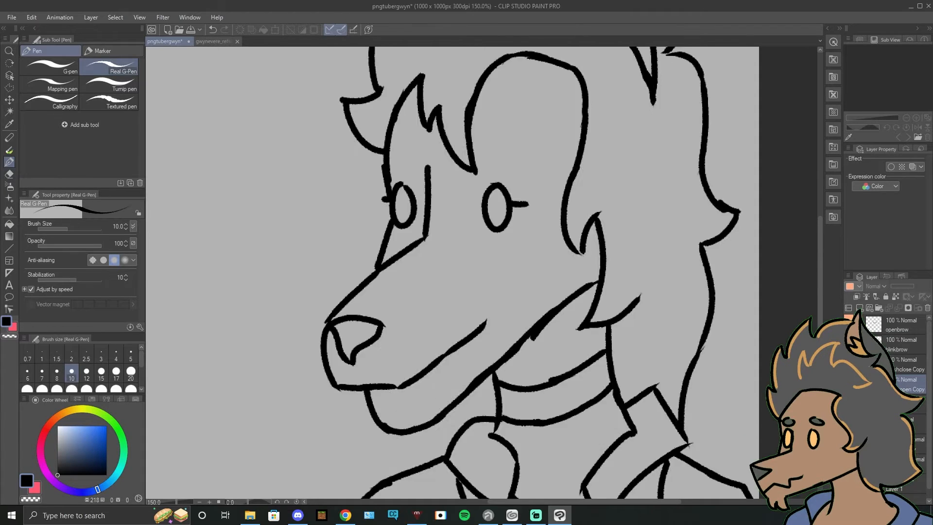
{"action": "left_click", "coordinate": [849, 365]}
{"action": "left_click", "coordinate": [849, 385]}
{"action": "left_click", "coordinate": [849, 385]}
{"action": "left_click", "coordinate": [849, 384]}
Step: Draw two pointed upper teeth and a tongue curve inside the open mouth, and show the raised eyebrows
{"action": "left_click_drag", "start_coordinate": [453, 379], "coordinate": [518, 325]}
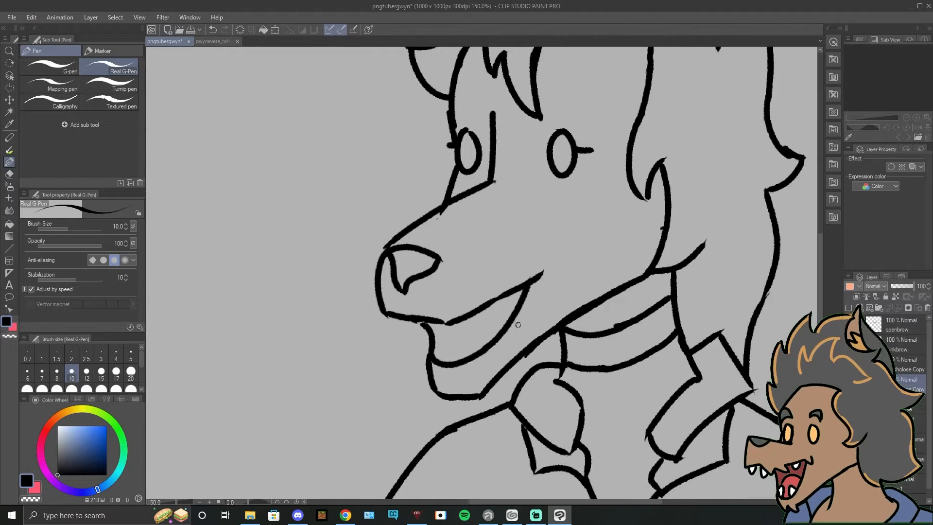
{"action": "left_click_drag", "start_coordinate": [446, 322], "coordinate": [452, 360]}
{"action": "mouse_move", "coordinate": [465, 320]}
{"action": "left_mouse_down"}
{"action": "mouse_move", "coordinate": [469, 354]}
{"action": "mouse_move", "coordinate": [481, 313]}
{"action": "mouse_move", "coordinate": [510, 296]}
{"action": "left_mouse_up"}
{"action": "key", "text": "ctrl+z"}
{"action": "key", "text": "ctrl+z"}
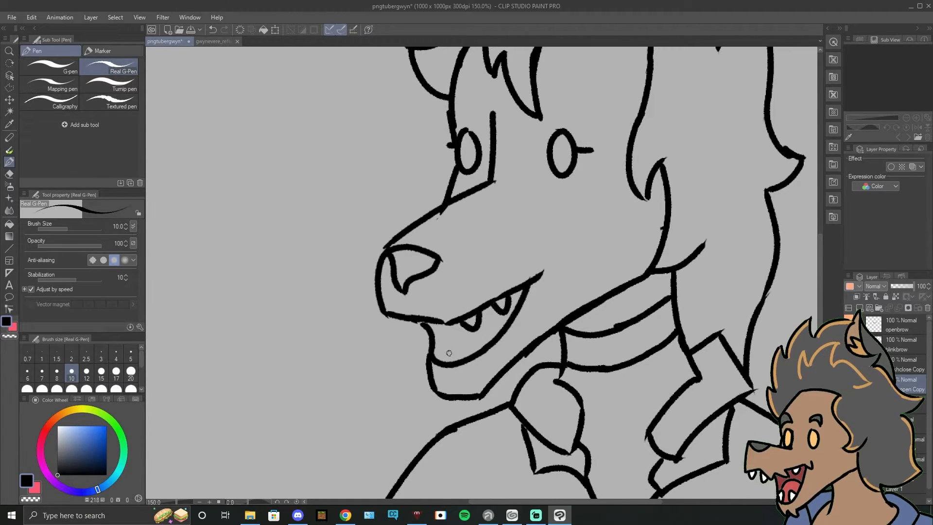
{"action": "left_click_drag", "start_coordinate": [522, 263], "coordinate": [496, 349]}
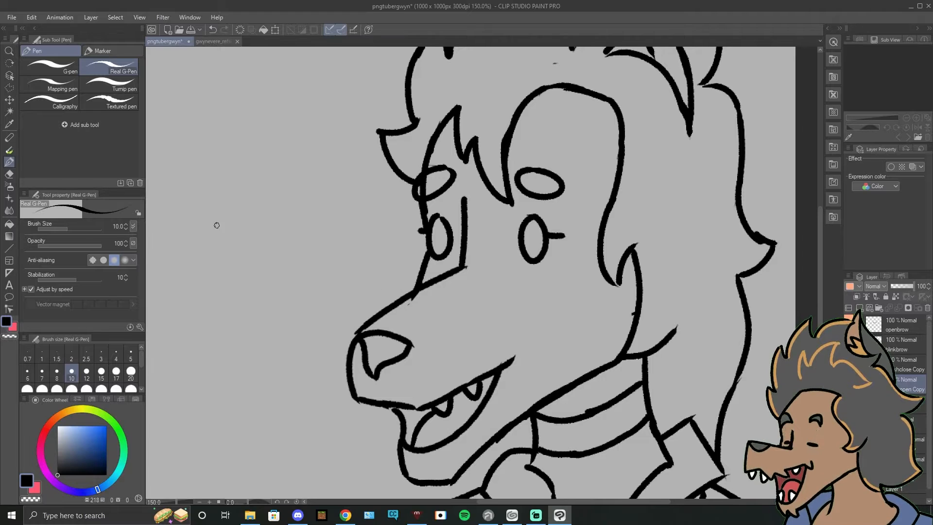
{"action": "mouse_move", "coordinate": [554, 251]}
{"action": "left_mouse_down"}
{"action": "mouse_move", "coordinate": [535, 200]}
{"action": "mouse_move", "coordinate": [476, 229]}
{"action": "mouse_move", "coordinate": [551, 207]}
{"action": "left_mouse_up"}
{"action": "left_click_drag", "start_coordinate": [640, 270], "coordinate": [615, 317]}
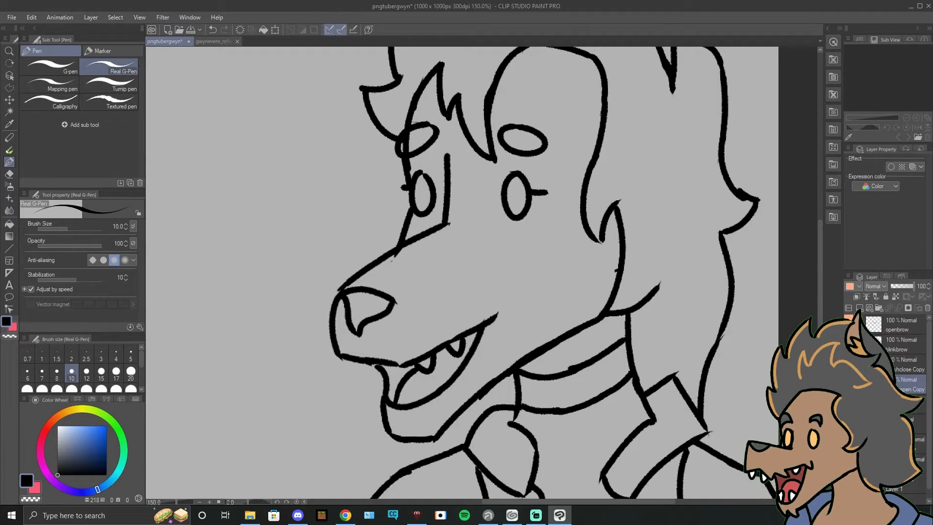
Step: Duplicate the finished mouth-open line art layer and rename the copy
{"action": "key", "text": "ctrl+c"}
{"action": "key", "text": "ctrl+v"}
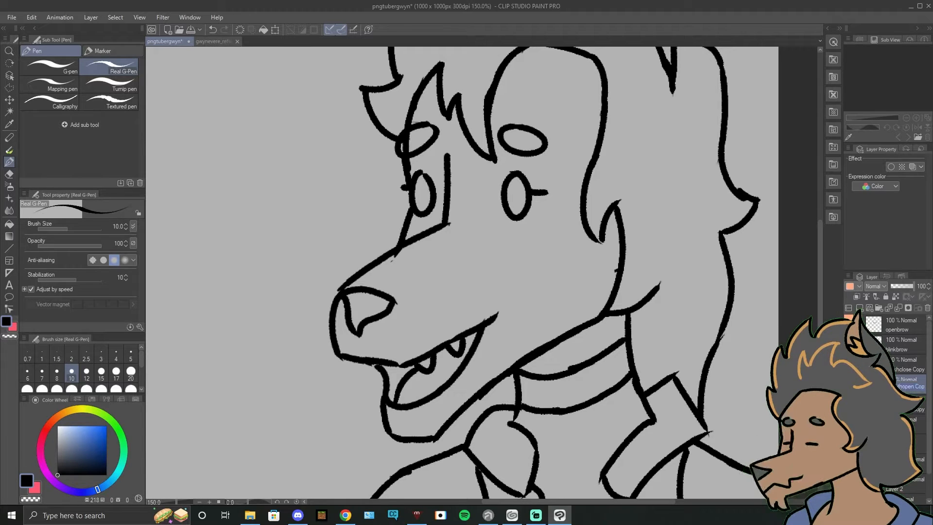
{"action": "double_click", "coordinate": [910, 389]}
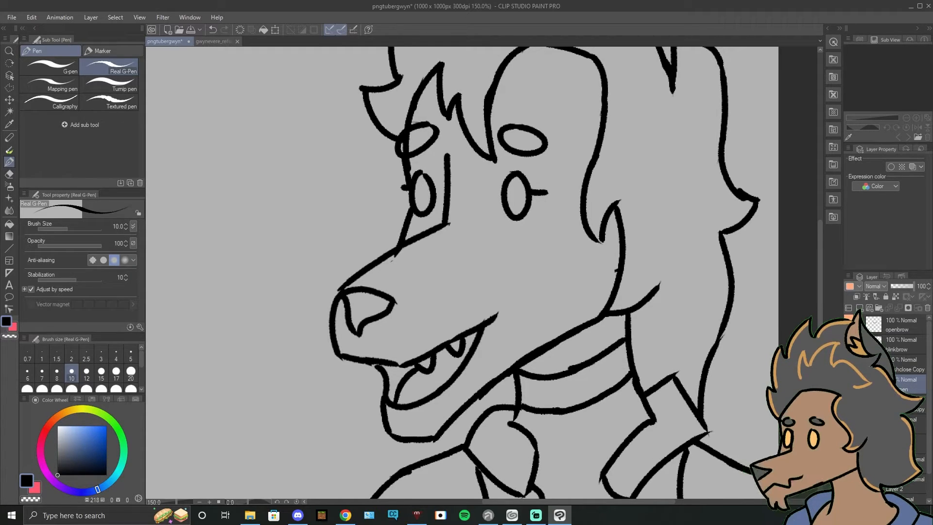
Step: Check the closed eyes on the blinking mouth-closed layer, and return to the renamed mouth-open copy
{"action": "left_click", "coordinate": [849, 365]}
{"action": "left_click", "coordinate": [849, 385]}
{"action": "left_click", "coordinate": [902, 365]}
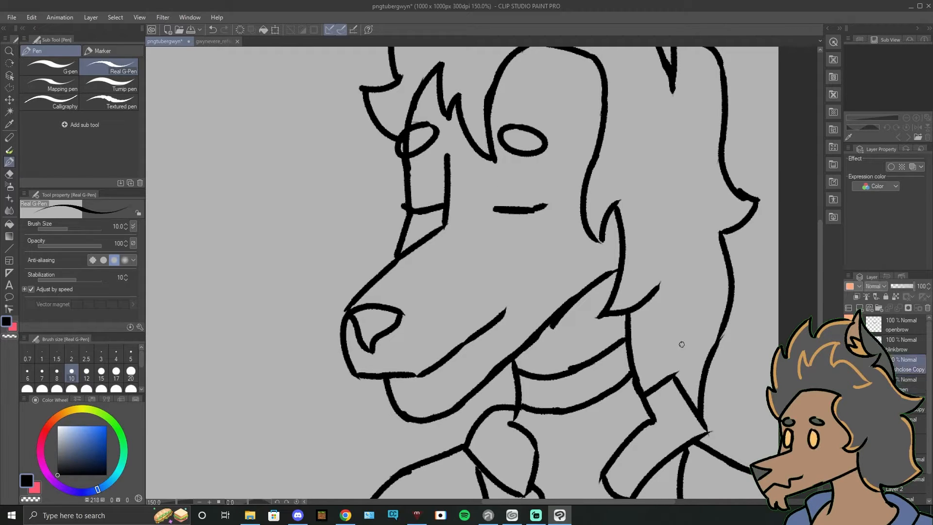
{"action": "left_click_drag", "start_coordinate": [477, 283], "coordinate": [479, 338]}
{"action": "left_click", "coordinate": [849, 365]}
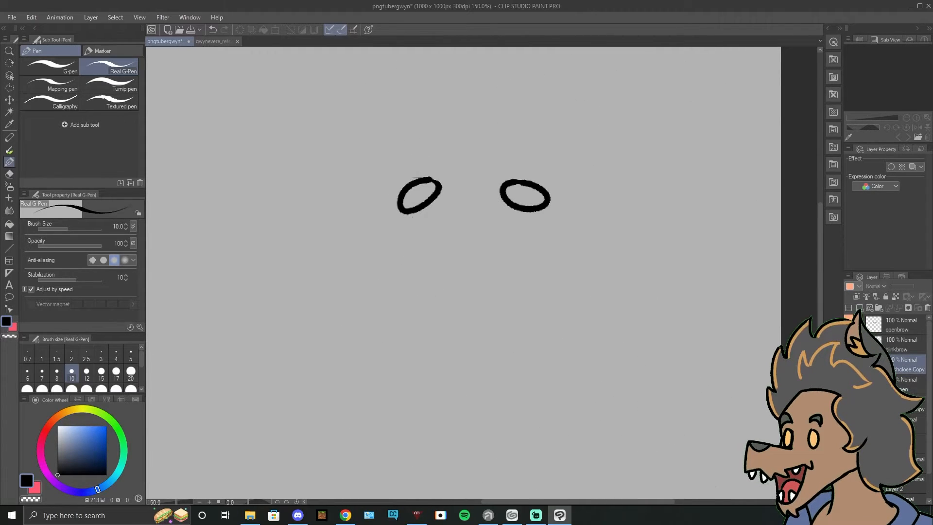
{"action": "left_click", "coordinate": [849, 385]}
{"action": "left_click", "coordinate": [903, 385]}
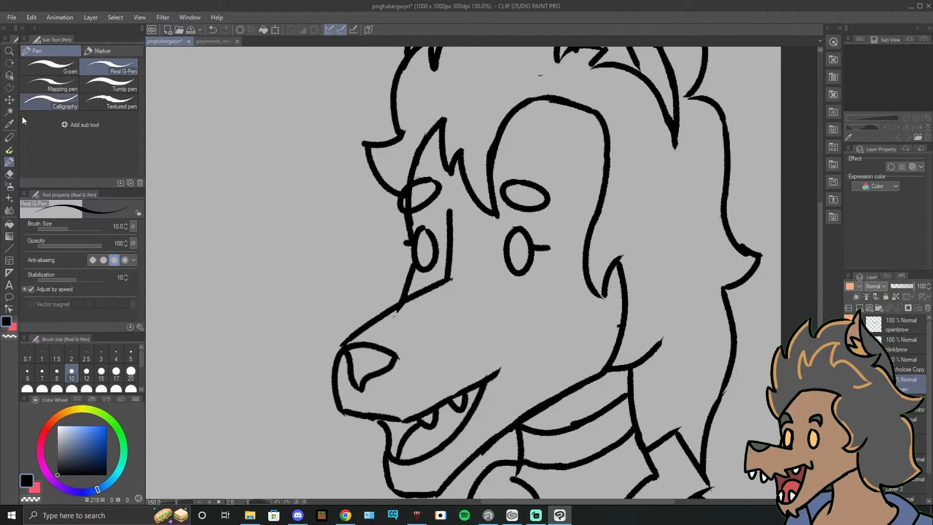
Step: Erase both open eyes and their side marks on the mouth-open copy
{"action": "left_click", "coordinate": [9, 174]}
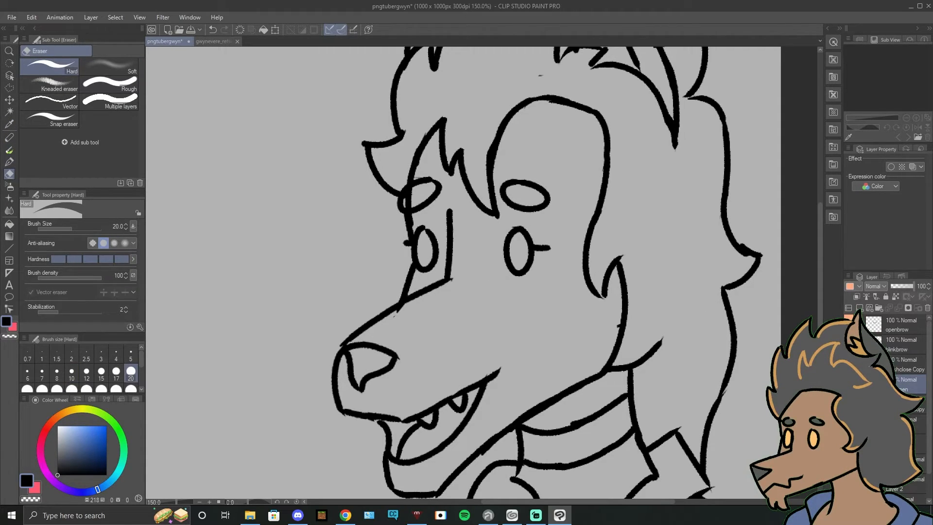
{"action": "left_click", "coordinate": [886, 365]}
{"action": "left_click", "coordinate": [908, 384]}
{"action": "left_click_drag", "start_coordinate": [536, 247], "coordinate": [520, 231]}
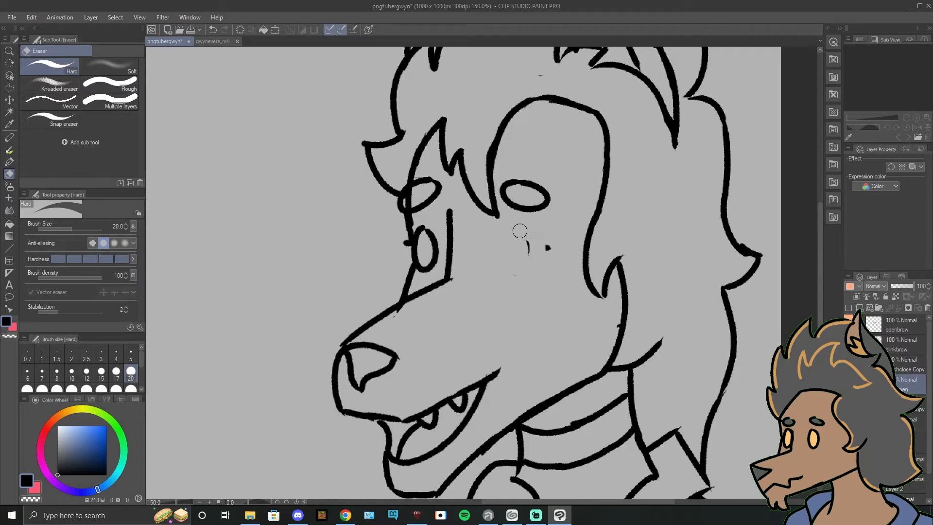
{"action": "left_click_drag", "start_coordinate": [421, 245], "coordinate": [425, 251]}
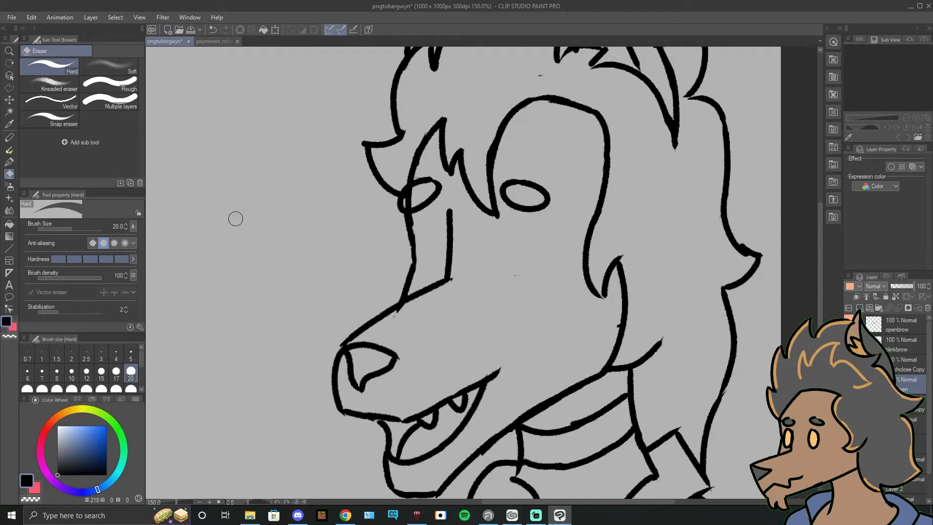
Step: Draw a short closed-eye line for each eye on the mouth-open copy with the Real G-Pen
{"action": "left_click", "coordinate": [11, 164]}
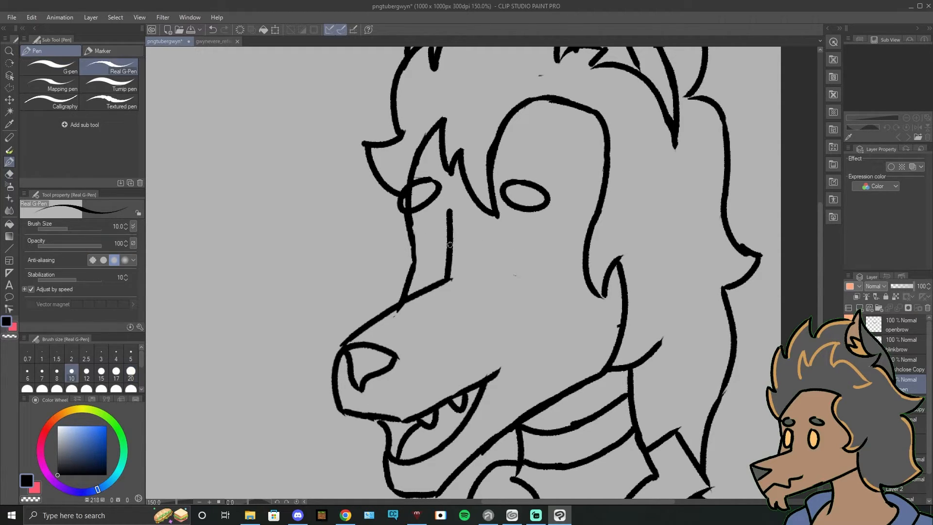
{"action": "mouse_move", "coordinate": [426, 261]}
{"action": "left_mouse_down"}
{"action": "mouse_move", "coordinate": [452, 261]}
{"action": "mouse_move", "coordinate": [436, 262]}
{"action": "mouse_move", "coordinate": [530, 266]}
{"action": "left_mouse_up"}
{"action": "key", "text": "ctrl+z"}
{"action": "key", "text": "ctrl+z"}
{"action": "key", "text": "ctrl+z"}
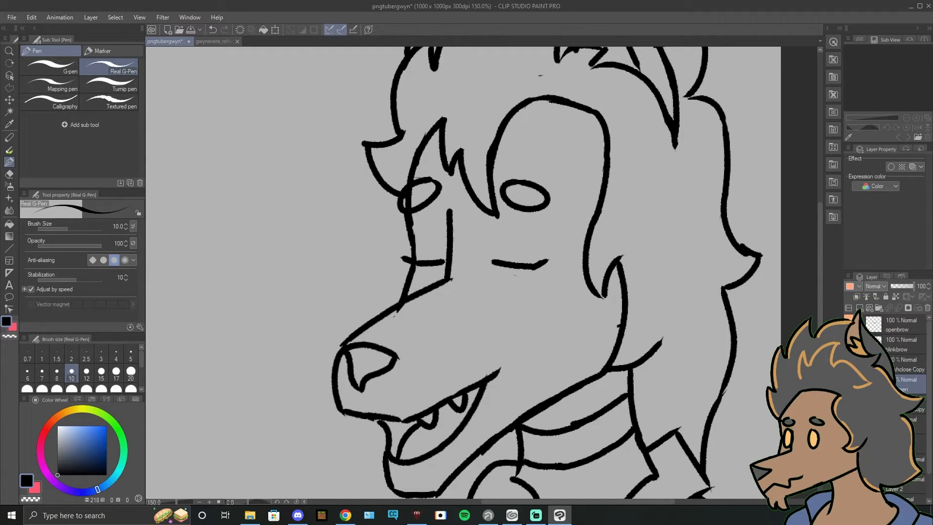
Step: Compare the blinking mouth-open and mouth-closed line art by switching layer visibility
{"action": "left_click", "coordinate": [849, 384]}
{"action": "left_click", "coordinate": [849, 365]}
{"action": "left_click", "coordinate": [850, 365]}
{"action": "left_click", "coordinate": [849, 384]}
{"action": "left_click", "coordinate": [849, 384]}
{"action": "left_click", "coordinate": [849, 384]}
{"action": "left_click", "coordinate": [849, 364]}
{"action": "left_click", "coordinate": [850, 364]}
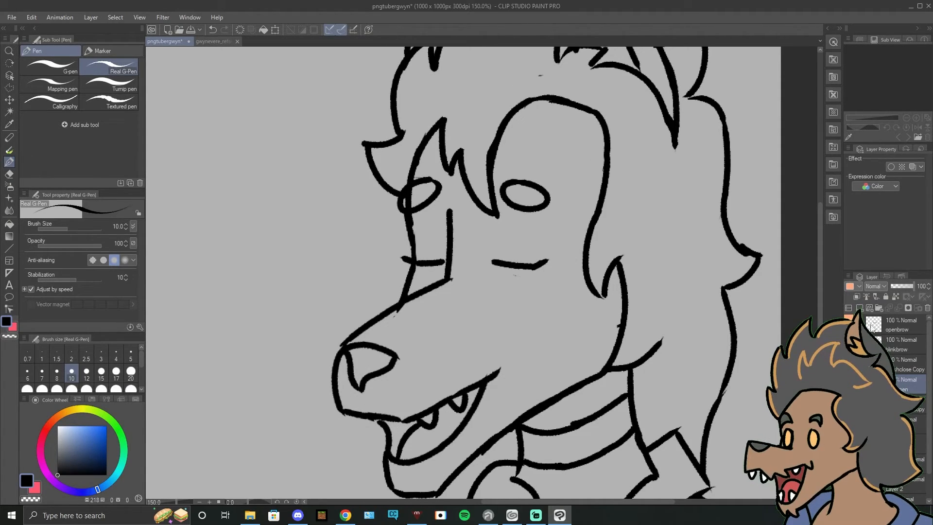
Step: Compare the raised and lowered eyebrows on the blinking open-mouth face, leaving both eyebrow layers hidden
{"action": "left_click", "coordinate": [849, 324]}
{"action": "left_click", "coordinate": [849, 345]}
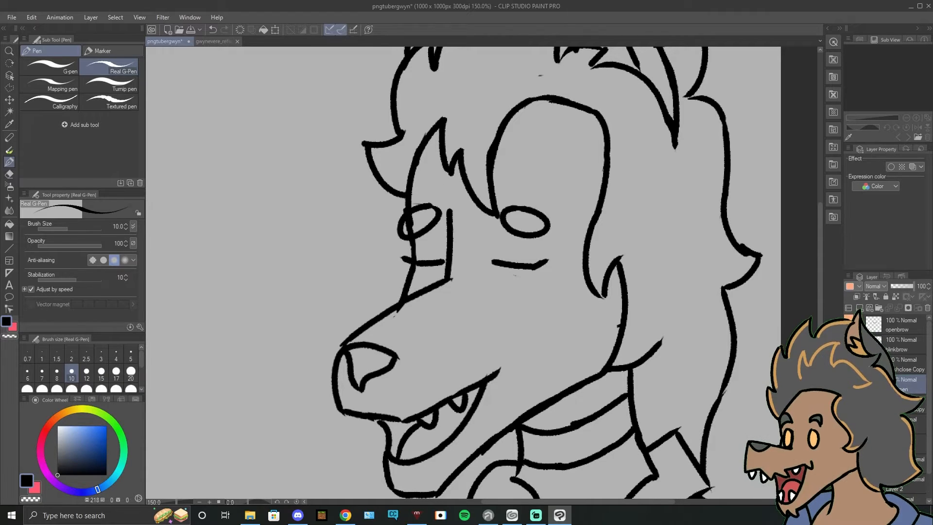
{"action": "left_click", "coordinate": [849, 345]}
{"action": "left_click", "coordinate": [849, 325]}
{"action": "left_click", "coordinate": [849, 325]}
{"action": "left_click", "coordinate": [849, 345]}
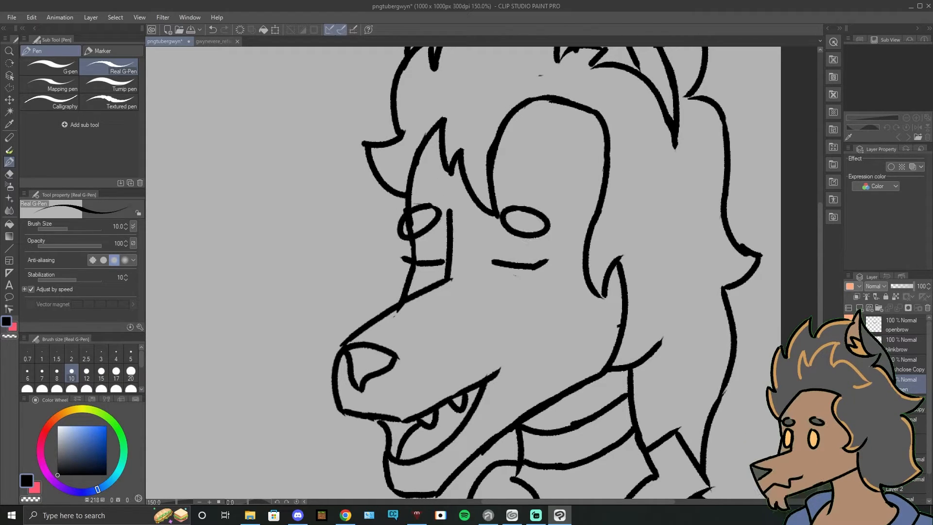
{"action": "left_click", "coordinate": [850, 344]}
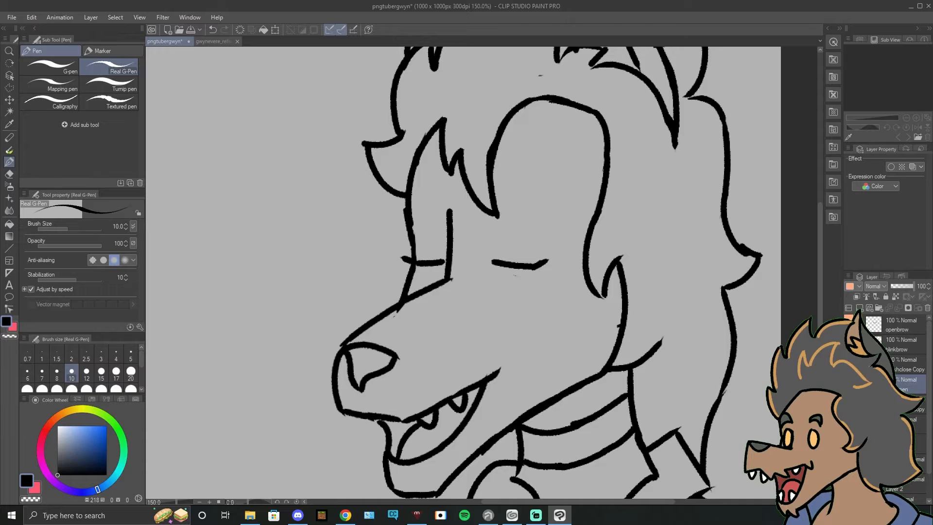
Step: Cycle through all four eye and mouth expressions, leaving the open-eyed, mouth-closed line art shown
{"action": "left_click", "coordinate": [850, 385]}
{"action": "left_click", "coordinate": [849, 364]}
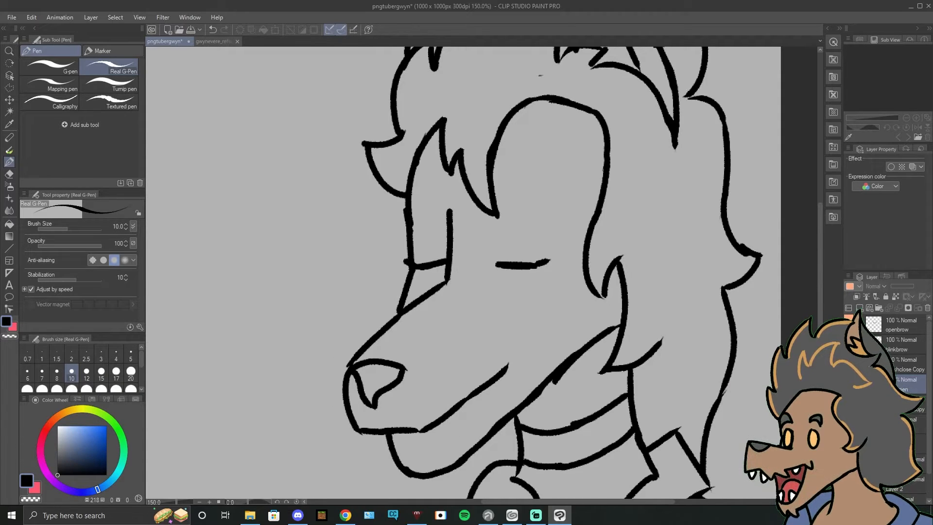
{"action": "left_click", "coordinate": [849, 364]}
{"action": "left_click", "coordinate": [849, 385]}
{"action": "left_click", "coordinate": [849, 385]}
{"action": "left_click", "coordinate": [849, 405]}
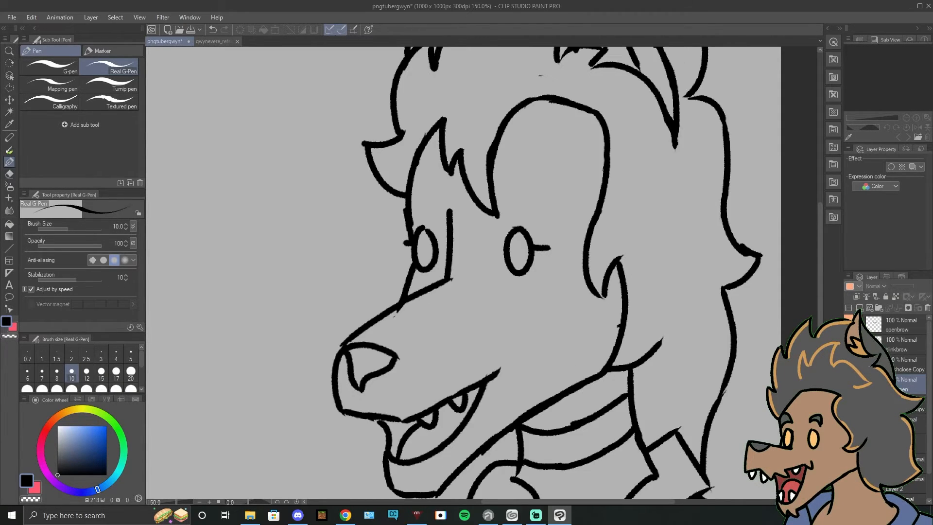
{"action": "left_click", "coordinate": [849, 404]}
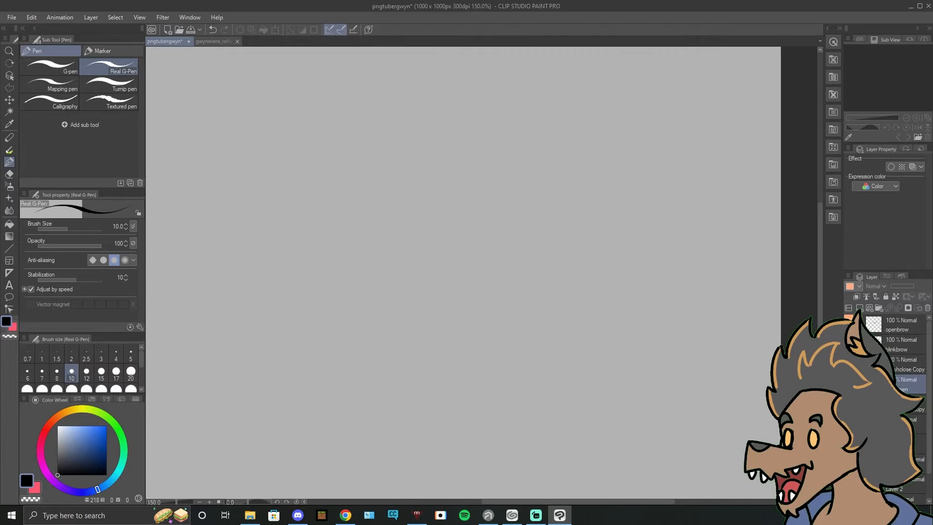
{"action": "left_click", "coordinate": [849, 424]}
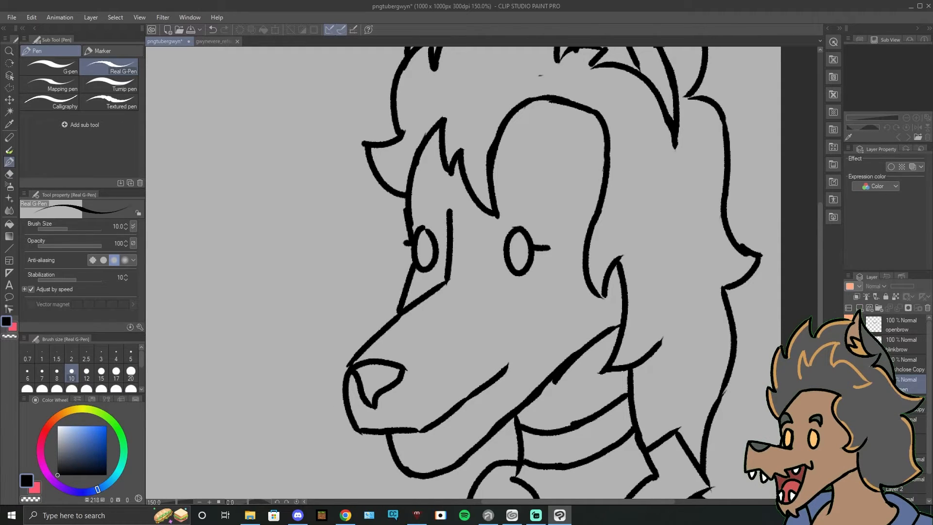
{"action": "mouse_move", "coordinate": [537, 196]}
{"action": "left_mouse_down"}
{"action": "mouse_move", "coordinate": [506, 284]}
{"action": "mouse_move", "coordinate": [569, 182]}
{"action": "mouse_move", "coordinate": [524, 317]}
{"action": "mouse_move", "coordinate": [591, 211]}
{"action": "mouse_move", "coordinate": [581, 271]}
{"action": "mouse_move", "coordinate": [652, 215]}
{"action": "mouse_move", "coordinate": [635, 210]}
{"action": "mouse_move", "coordinate": [615, 256]}
{"action": "mouse_move", "coordinate": [617, 360]}
{"action": "left_mouse_up"}
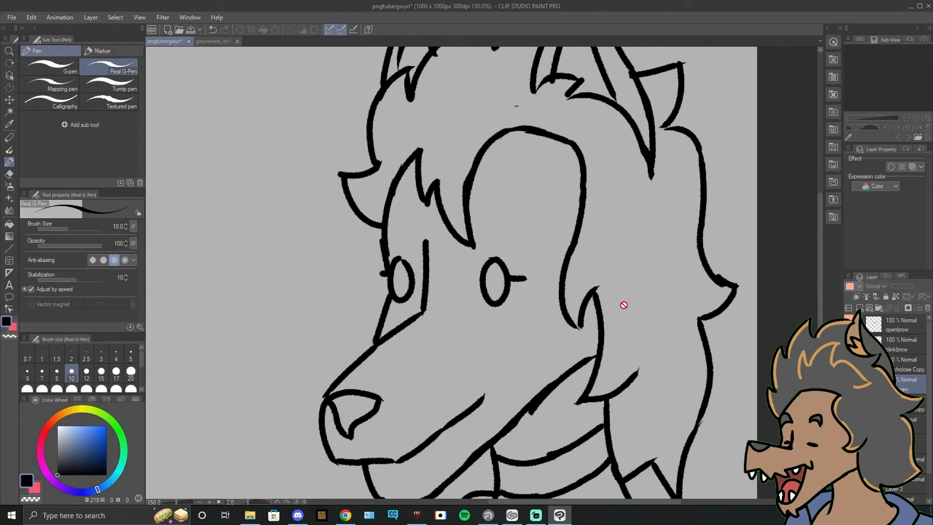
Step: Try to erase the curved hair line above the forehead on the open-eyed, mouth-closed layer
{"action": "scroll", "coordinate": [668, 303], "scroll_direction": "down", "scroll_amount": 1}
{"action": "key", "text": "e"}
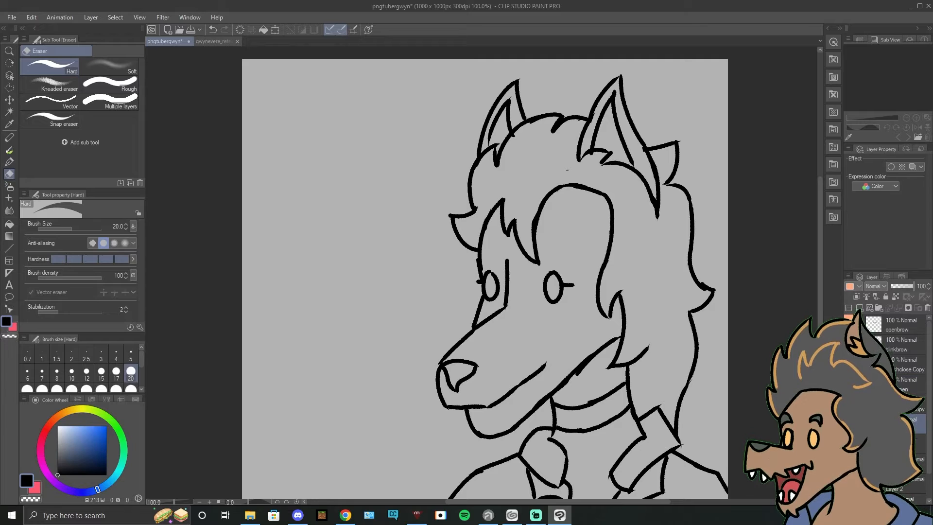
{"action": "left_click", "coordinate": [906, 424]}
{"action": "left_click", "coordinate": [849, 424]}
{"action": "left_click", "coordinate": [849, 423]}
{"action": "left_click_drag", "start_coordinate": [542, 206], "coordinate": [567, 187]}
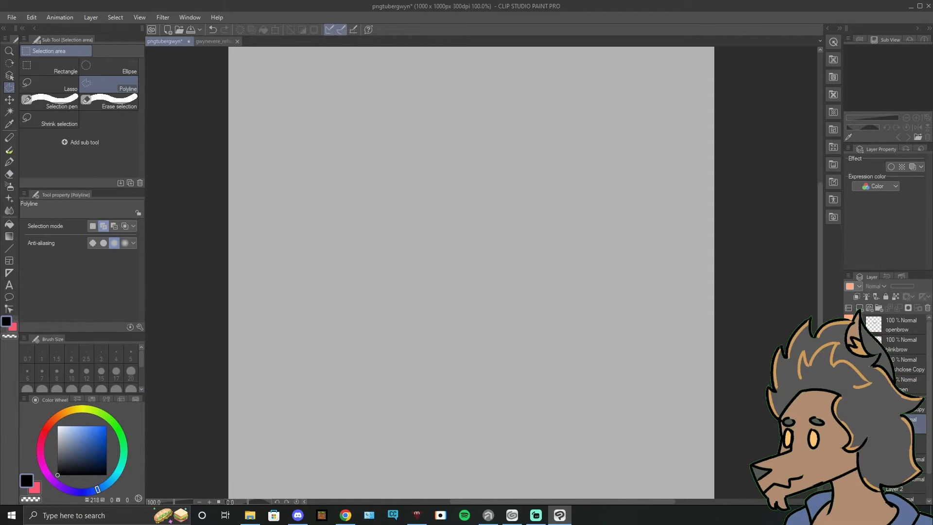
{"action": "left_click", "coordinate": [849, 424]}
{"action": "left_click_drag", "start_coordinate": [663, 324], "coordinate": [642, 260]}
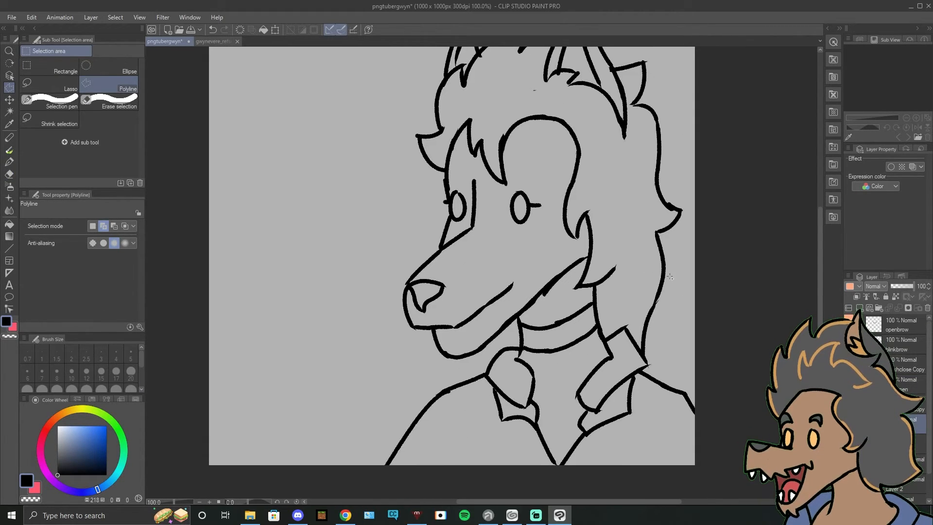
Step: On the gwynevere_refsuit3 reference sheet, make a polygonal selection covering the front view's head and the colour swatches
{"action": "left_click_drag", "start_coordinate": [486, 267], "coordinate": [521, 304]}
{"action": "left_click", "coordinate": [212, 41]}
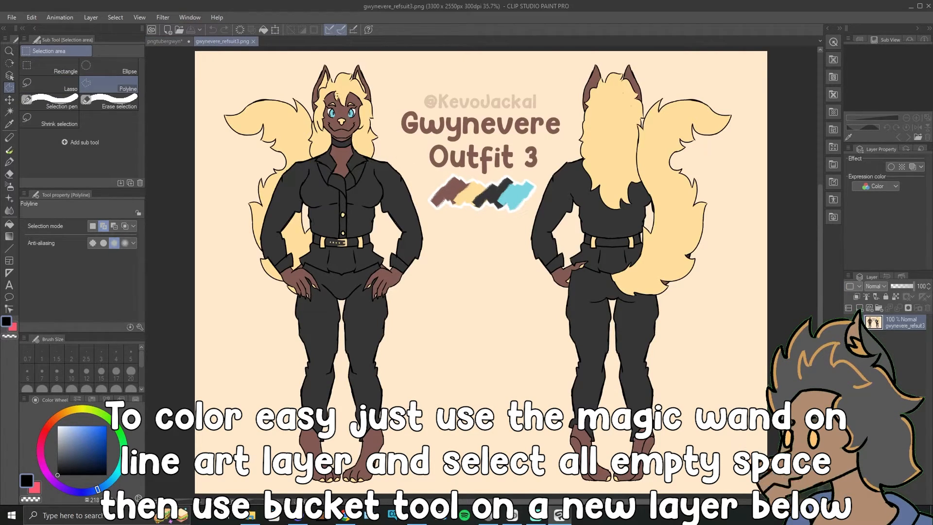
{"action": "left_click", "coordinate": [306, 72]}
{"action": "left_click", "coordinate": [547, 176]}
{"action": "left_click", "coordinate": [531, 227]}
{"action": "left_click", "coordinate": [454, 230]}
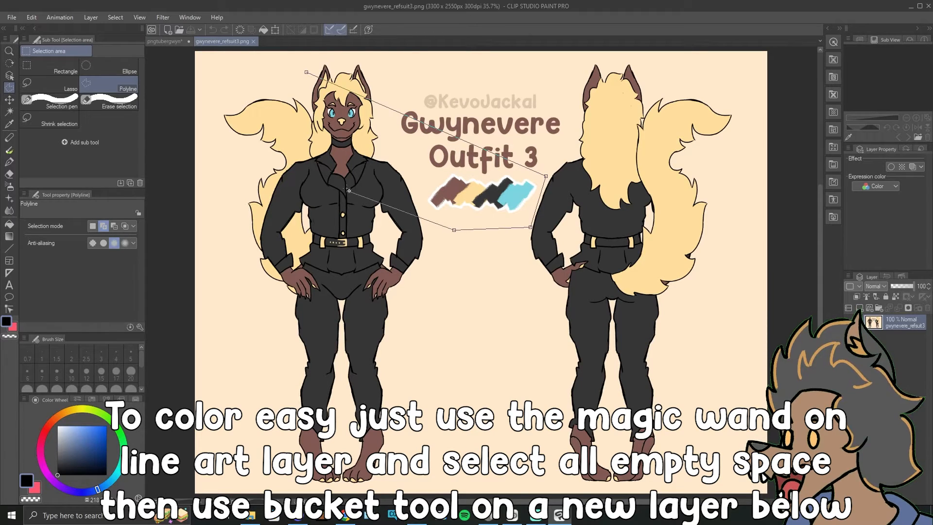
{"action": "left_click", "coordinate": [345, 184]}
{"action": "left_click", "coordinate": [306, 72]}
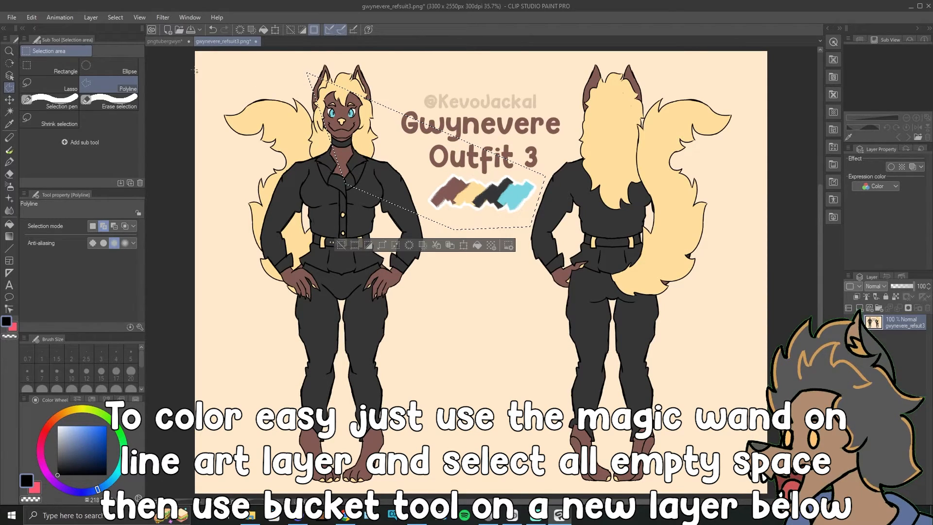
Step: Paste the copied reference area into the pngtubergwyn drawing as a layer beneath the mouthclose line art
{"action": "left_click", "coordinate": [162, 41]}
{"action": "left_click", "coordinate": [10, 100]}
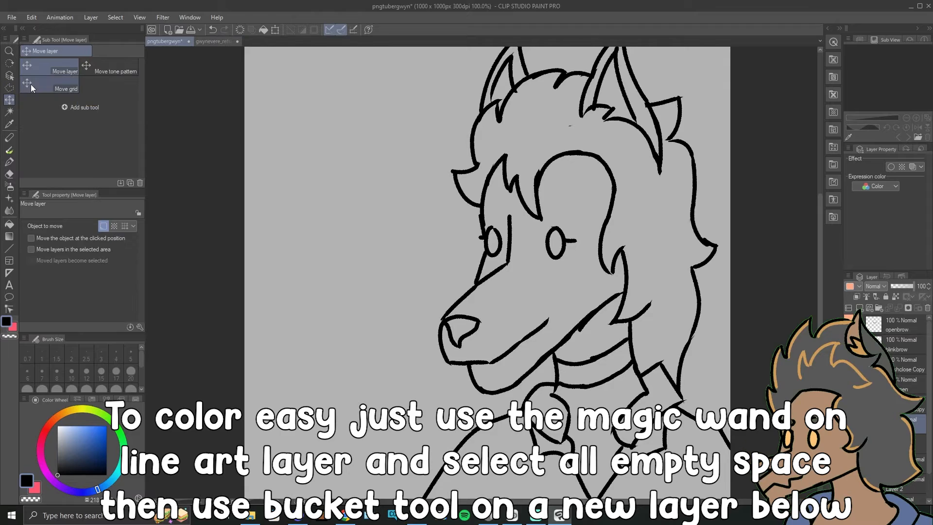
{"action": "left_click", "coordinate": [902, 444]}
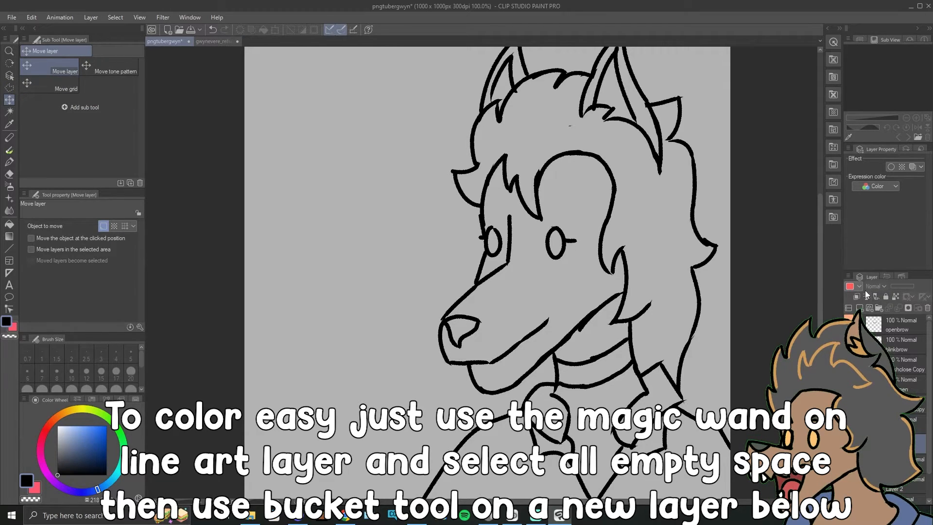
{"action": "left_click", "coordinate": [861, 308]}
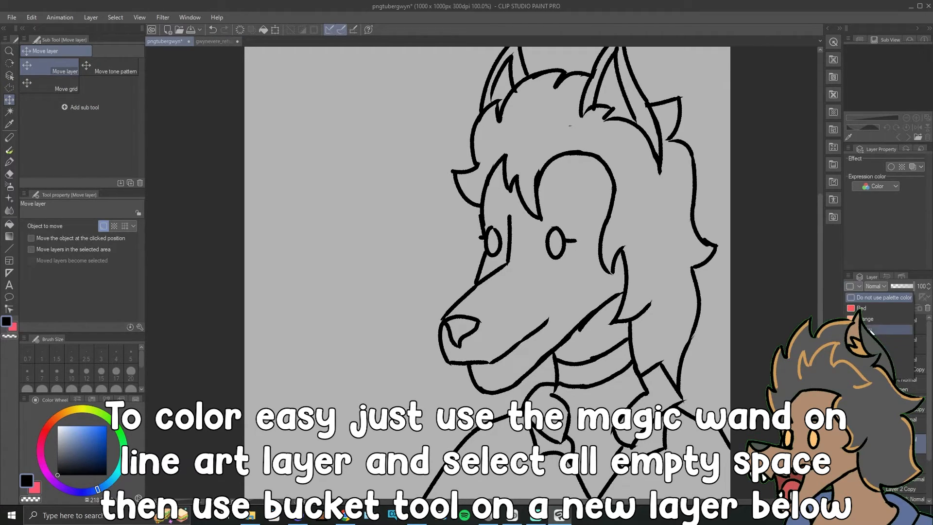
{"action": "key", "text": "ctrl+v"}
Step: Scale the pasted reference down proportionally and place it in the canvas's upper-left corner, clear of most of the character
{"action": "left_click_drag", "start_coordinate": [698, 289], "coordinate": [316, 230]}
{"action": "key", "text": "ctrl+t"}
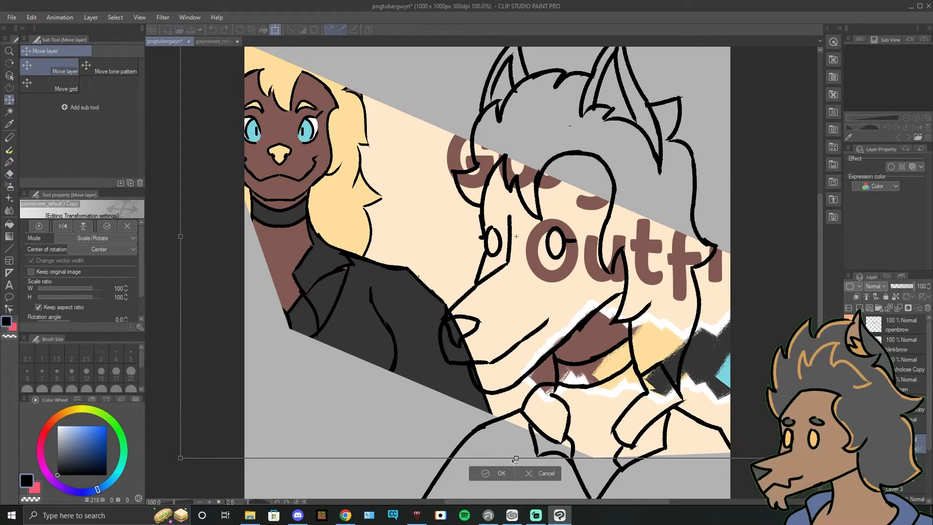
{"action": "left_click_drag", "start_coordinate": [516, 458], "coordinate": [516, 200]}
{"action": "left_click_drag", "start_coordinate": [570, 168], "coordinate": [454, 203]}
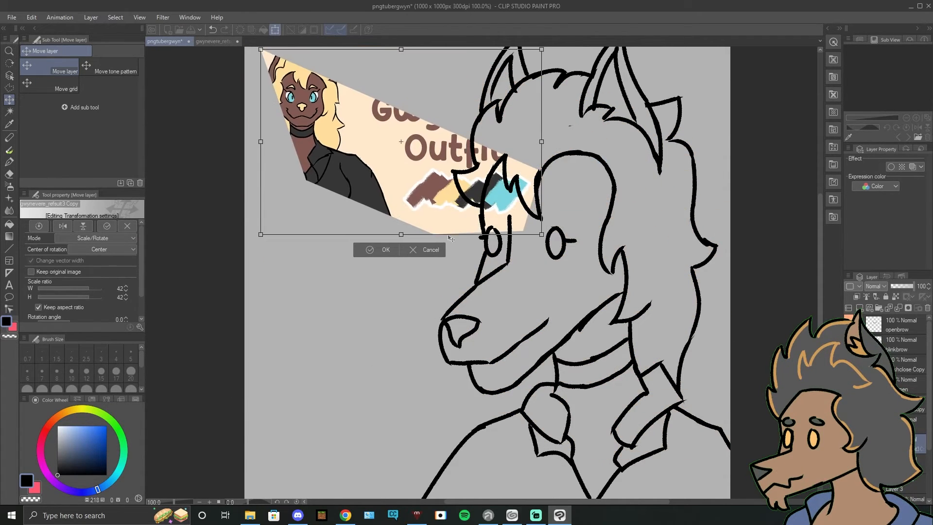
{"action": "left_click_drag", "start_coordinate": [542, 235], "coordinate": [491, 201]}
{"action": "key", "text": "Return"}
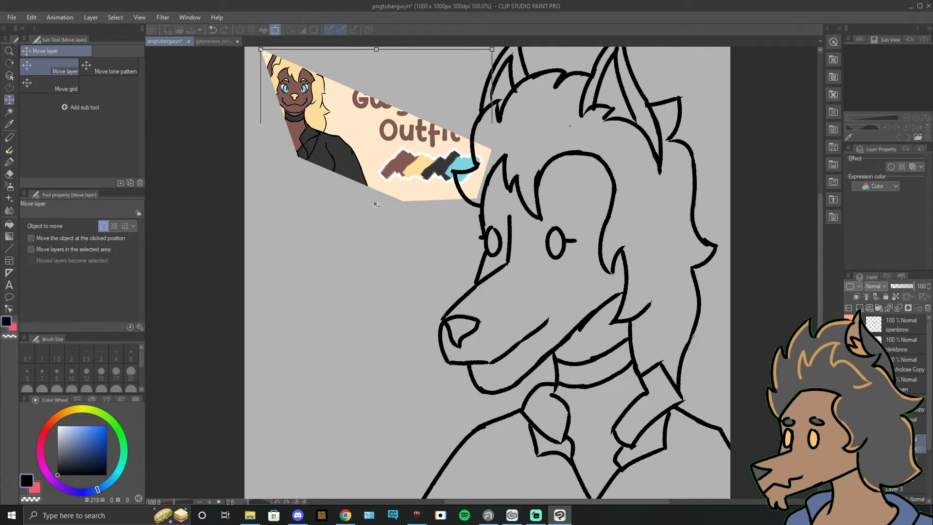
{"action": "left_click_drag", "start_coordinate": [426, 182], "coordinate": [392, 164]}
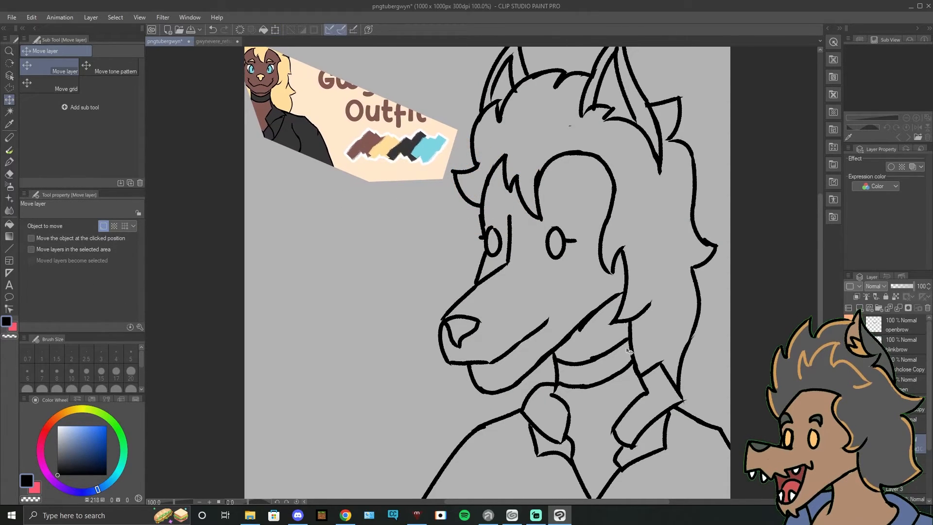
Step: Hide the grey background layer and move Layer 4 directly beneath the mouthclose line-art layer
{"action": "left_click_drag", "start_coordinate": [928, 410], "coordinate": [929, 460]}
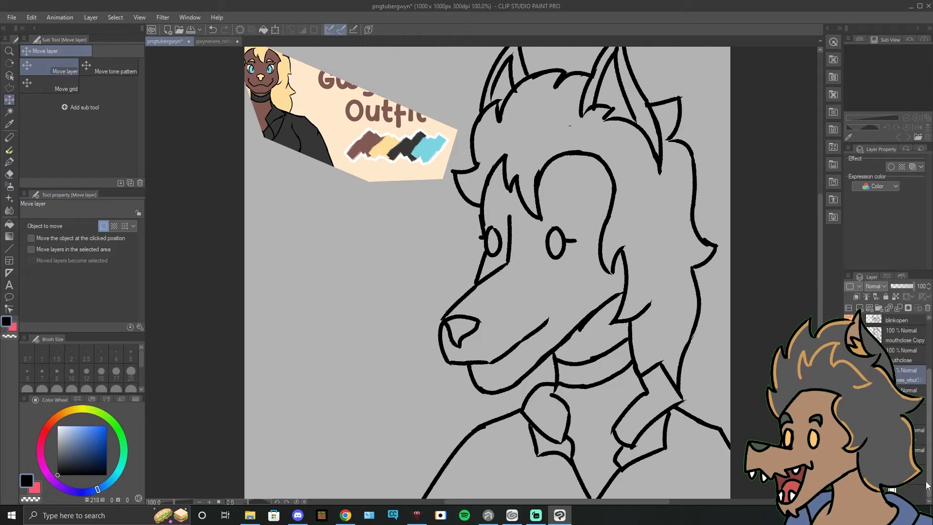
{"action": "left_click", "coordinate": [849, 494]}
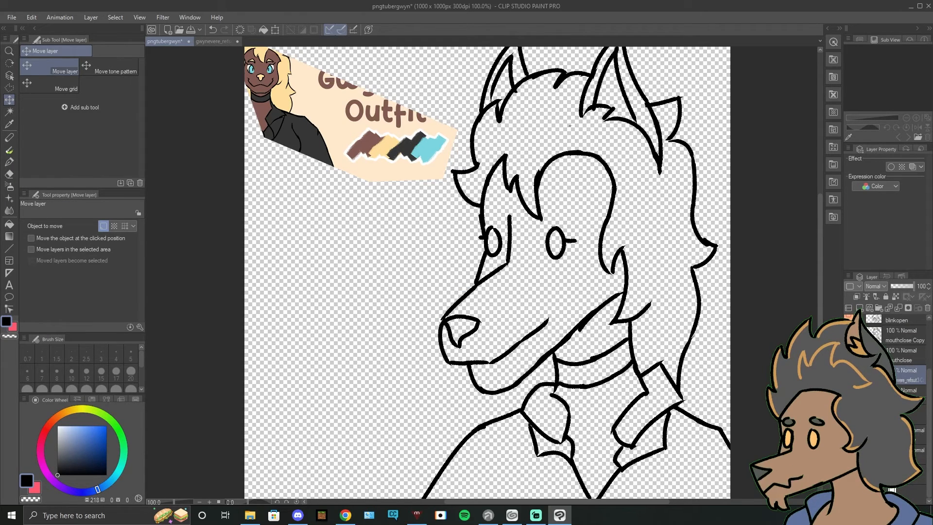
{"action": "left_click_drag", "start_coordinate": [890, 395], "coordinate": [891, 368]}
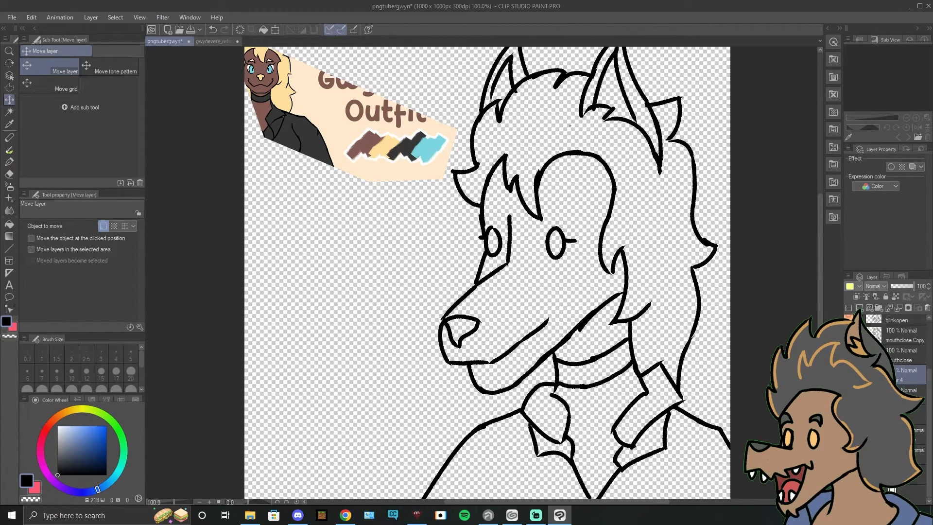
Step: Auto-select the enclosed face, ear, neck and clothing areas on the mouthclose line-art layer
{"action": "left_click", "coordinate": [898, 358]}
{"action": "left_click_drag", "start_coordinate": [653, 310], "coordinate": [645, 331]}
{"action": "left_click", "coordinate": [9, 88]}
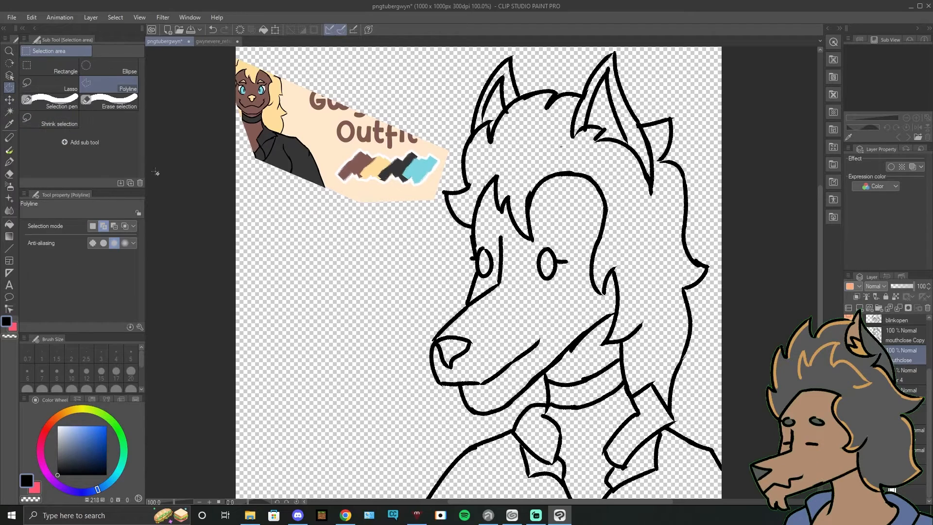
{"action": "left_click", "coordinate": [8, 112]}
{"action": "left_click", "coordinate": [515, 268]}
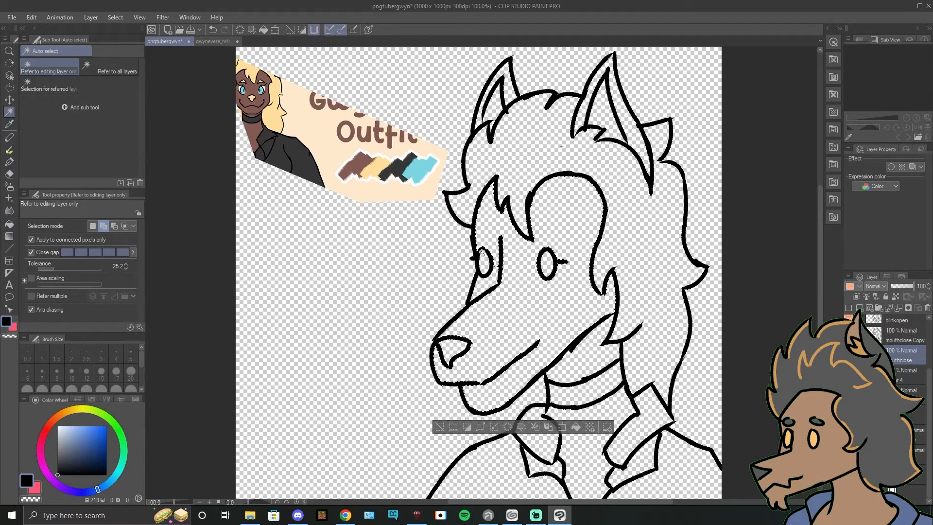
{"action": "left_click", "coordinate": [506, 111]}
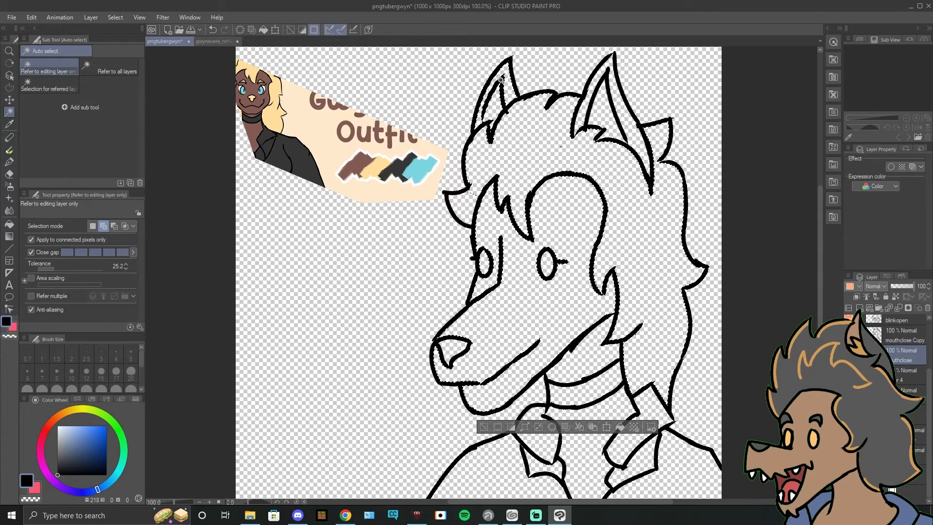
{"action": "left_click", "coordinate": [588, 117]}
{"action": "left_click", "coordinate": [622, 124]}
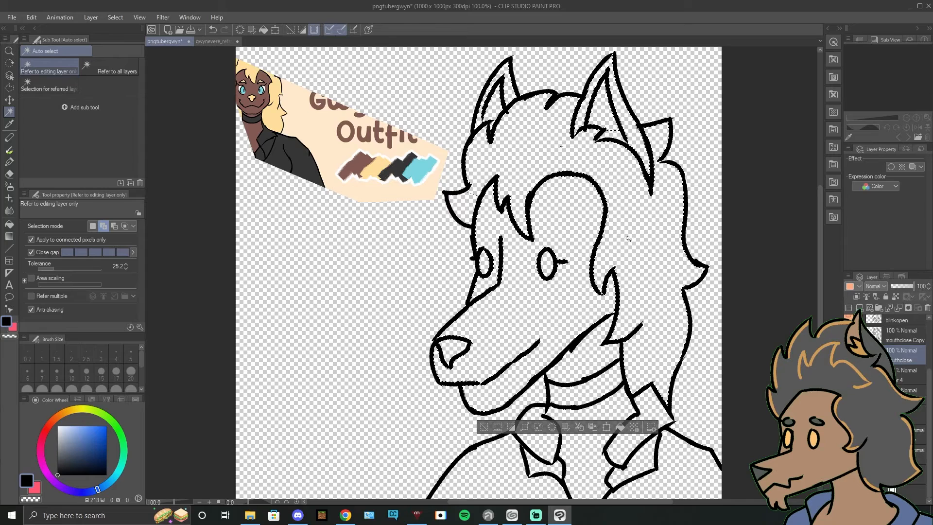
{"action": "scroll", "coordinate": [609, 302], "scroll_direction": "down", "scroll_amount": 2}
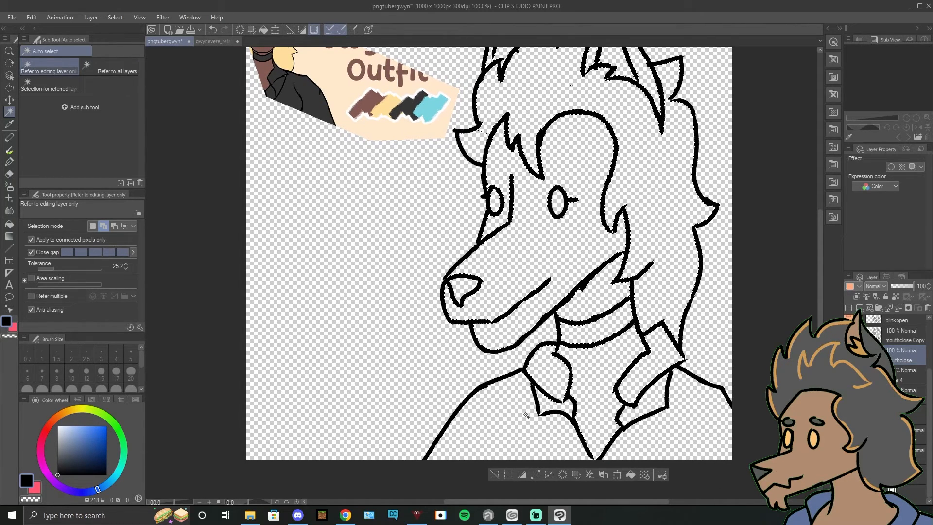
{"action": "left_click", "coordinate": [681, 403]}
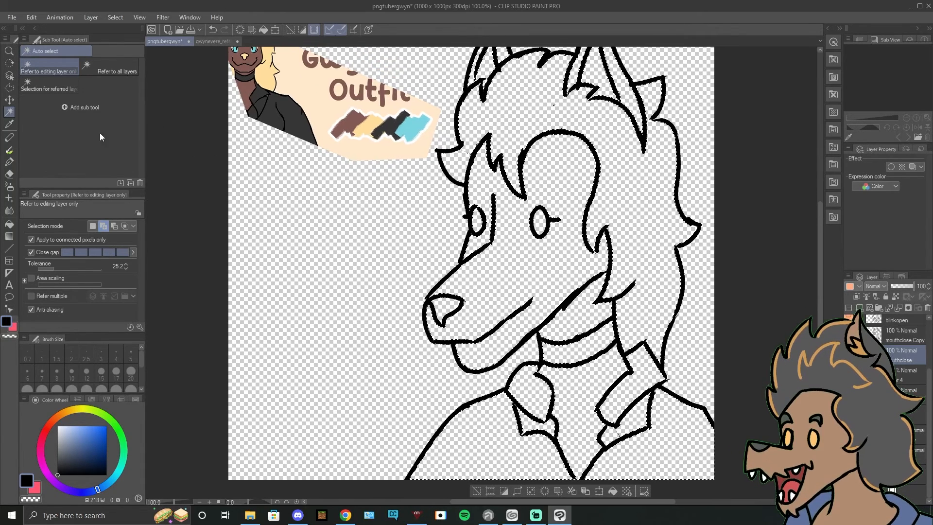
Step: Colour the closed-mouth character on Layer 4 with the reference swatches: brown skin, yellow hair and nose, blue eyes, dark grey clothing and choker
{"action": "left_click", "coordinate": [9, 124]}
{"action": "left_click", "coordinate": [368, 117]}
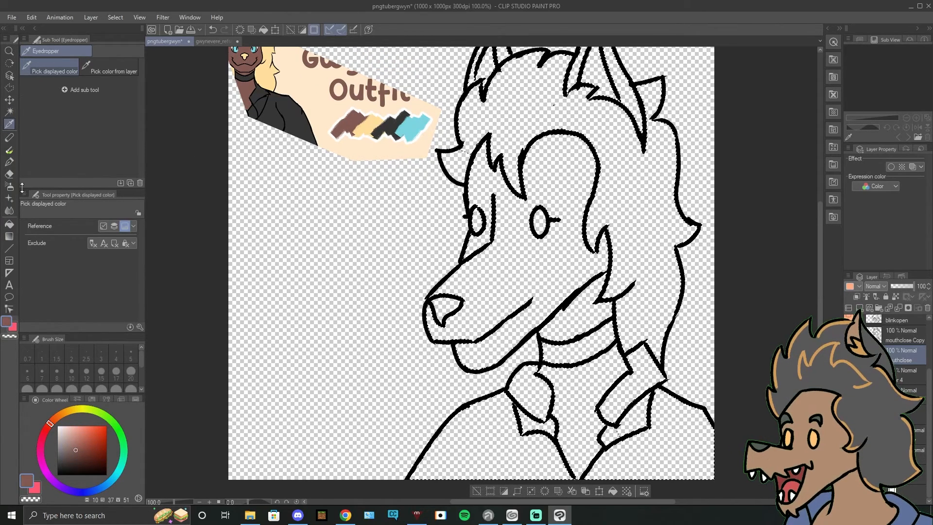
{"action": "left_click", "coordinate": [8, 224]}
{"action": "left_click", "coordinate": [438, 289]}
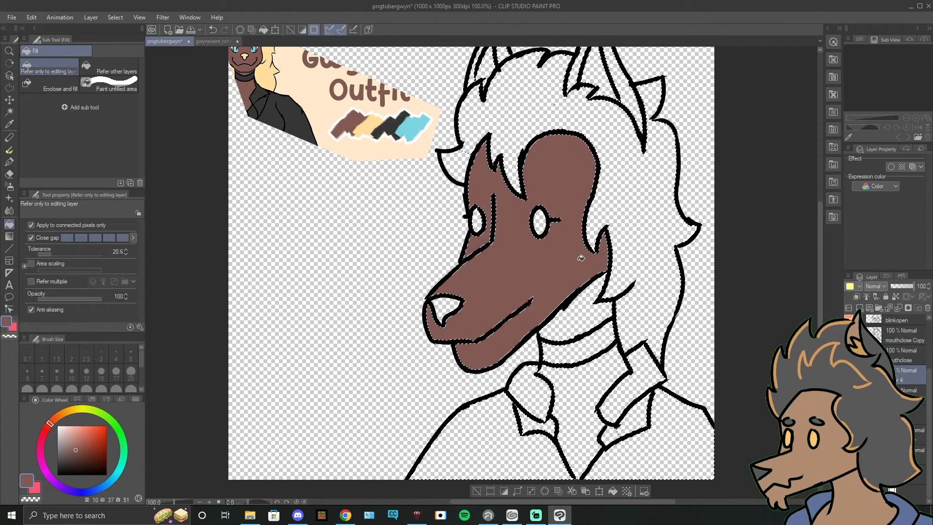
{"action": "left_click", "coordinate": [574, 399]}
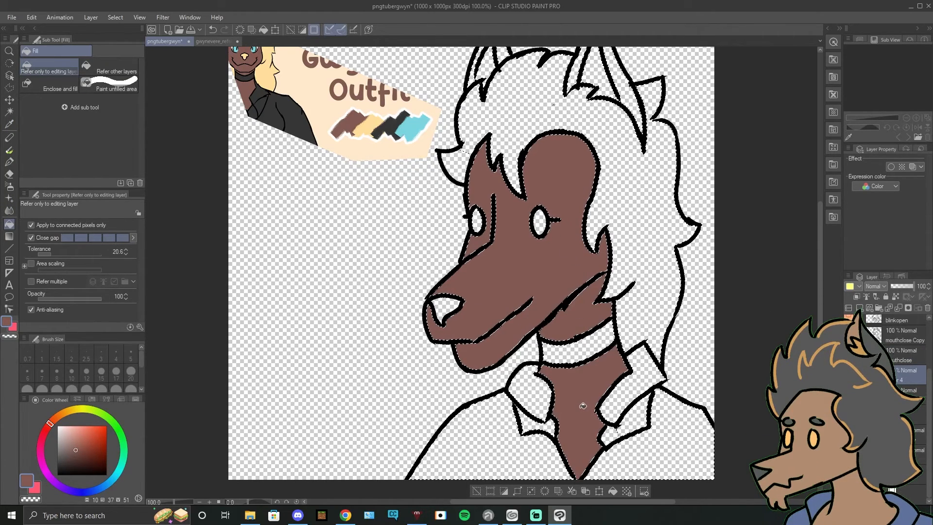
{"action": "left_click", "coordinate": [9, 124]}
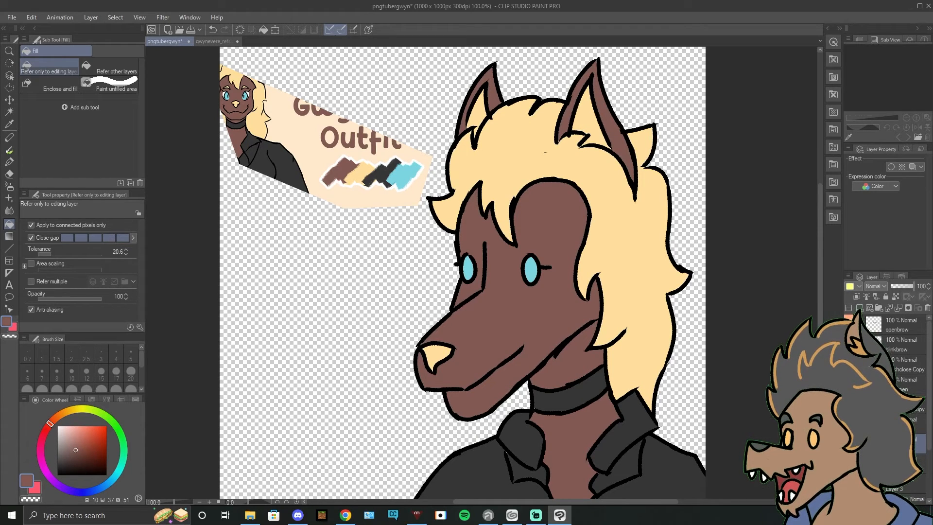
{"action": "scroll", "coordinate": [640, 245], "scroll_direction": "down", "scroll_amount": 1}
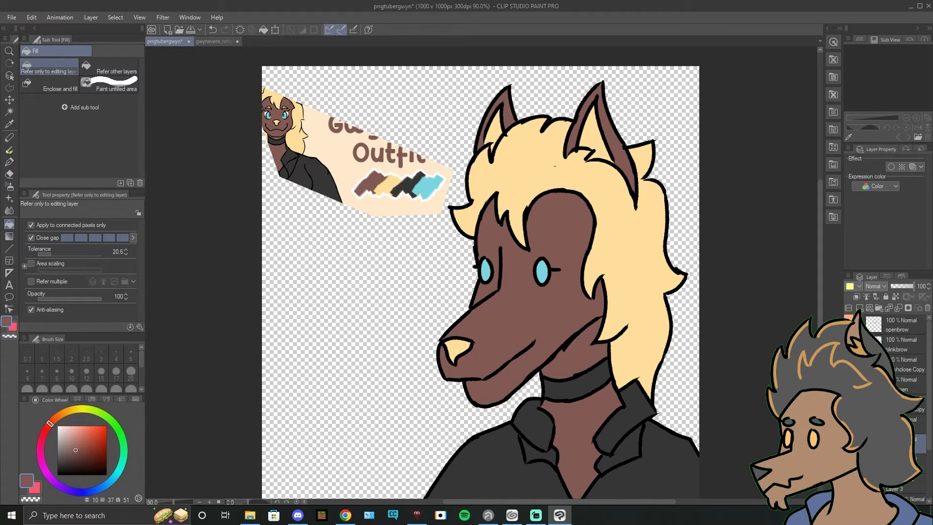
Step: Replace the closed-mouth art with the open-eyed, open-mouth line art and show a copy of the flat colours beneath it
{"action": "left_click", "coordinate": [849, 443]}
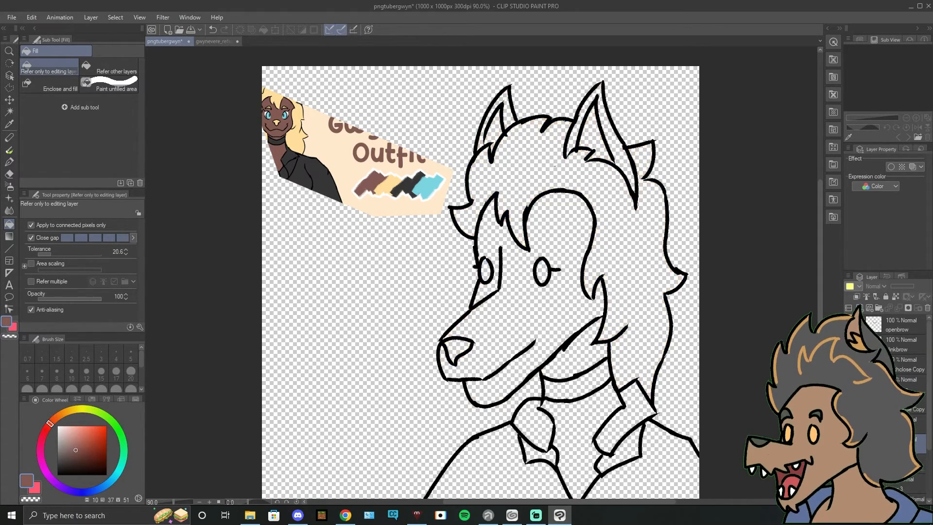
{"action": "left_click", "coordinate": [849, 424]}
{"action": "left_click", "coordinate": [899, 424]}
{"action": "left_click", "coordinate": [899, 404]}
{"action": "left_click", "coordinate": [850, 404]}
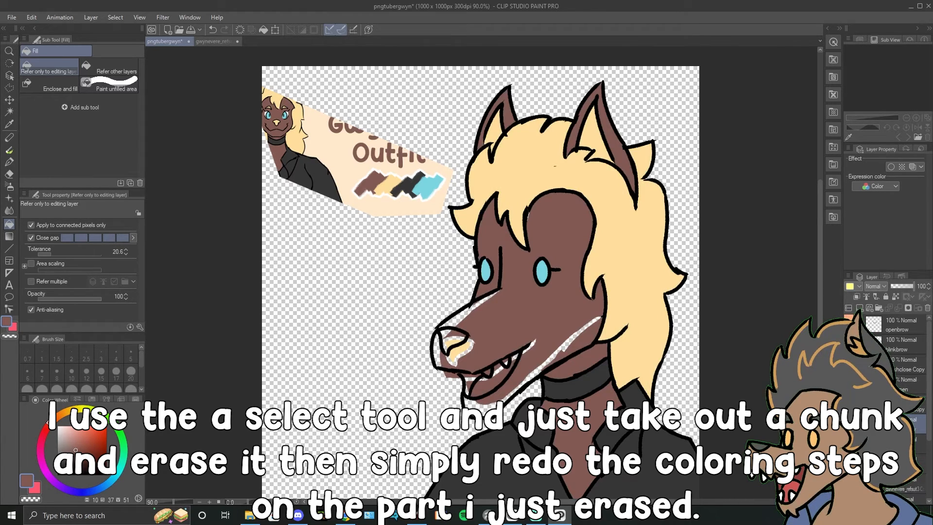
Step: Clear the mismatched colour around the open-mouth muzzle and refill it with brown skin, a yellow nose and a pinkish-red tongue
{"action": "scroll", "coordinate": [687, 378], "scroll_direction": "up", "scroll_amount": 4}
{"action": "scroll", "coordinate": [528, 353], "scroll_direction": "down", "scroll_amount": 1}
{"action": "left_click_drag", "start_coordinate": [536, 352], "coordinate": [610, 342]}
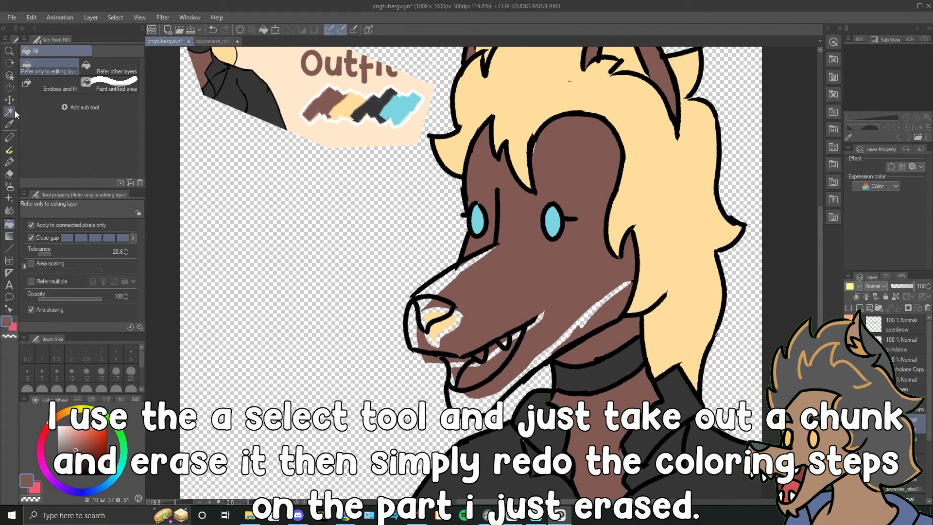
{"action": "left_click", "coordinate": [9, 87]}
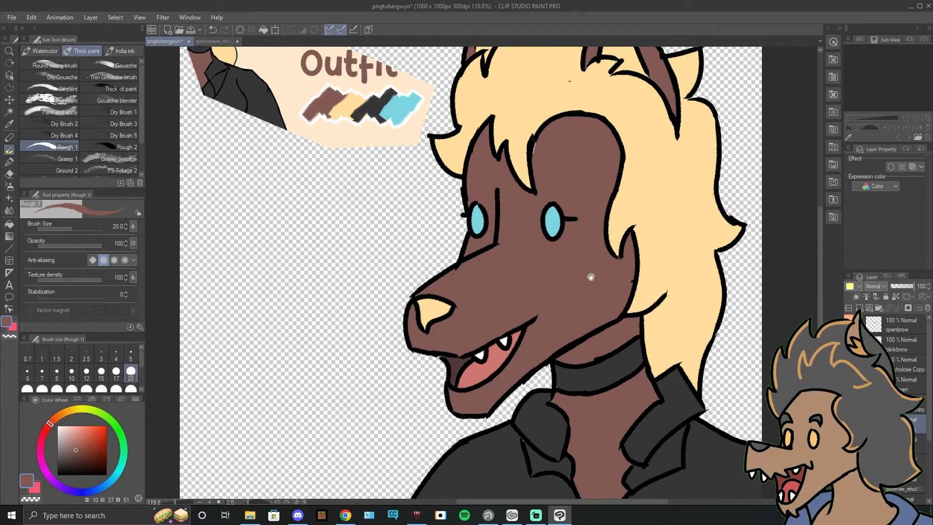
{"action": "left_click_drag", "start_coordinate": [590, 277], "coordinate": [603, 298]}
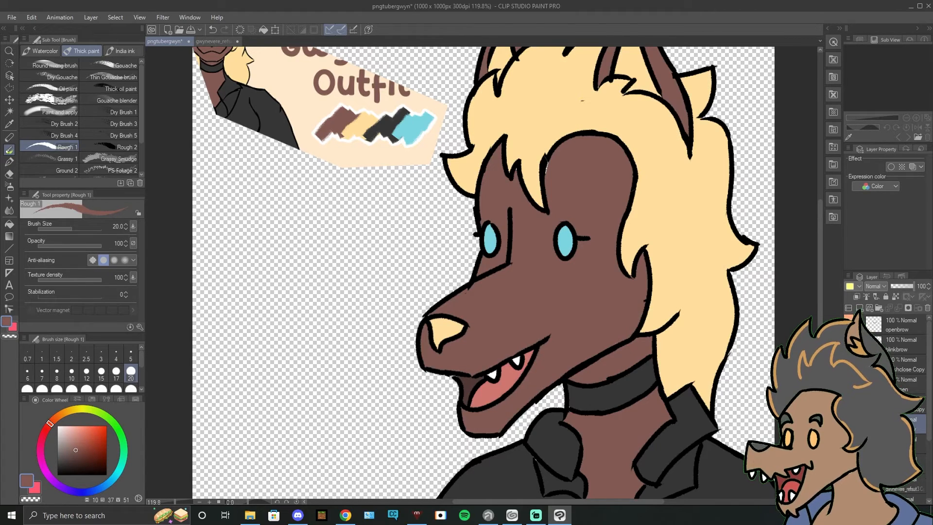
{"action": "left_click_drag", "start_coordinate": [752, 350], "coordinate": [757, 395]}
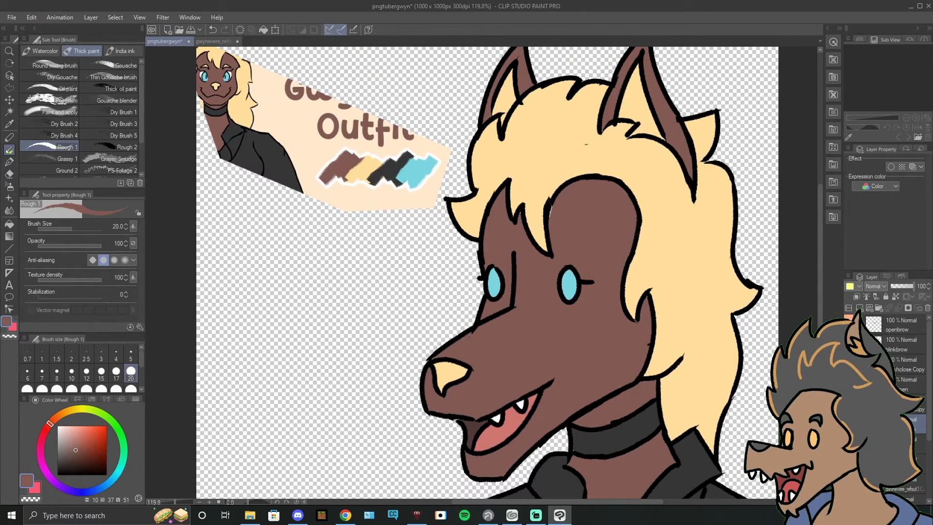
Step: Show the blinking, mouth-closed line art instead of the open-mouth expression and paste a copy of Layer 4's flat colours beneath it
{"action": "left_click", "coordinate": [907, 464]}
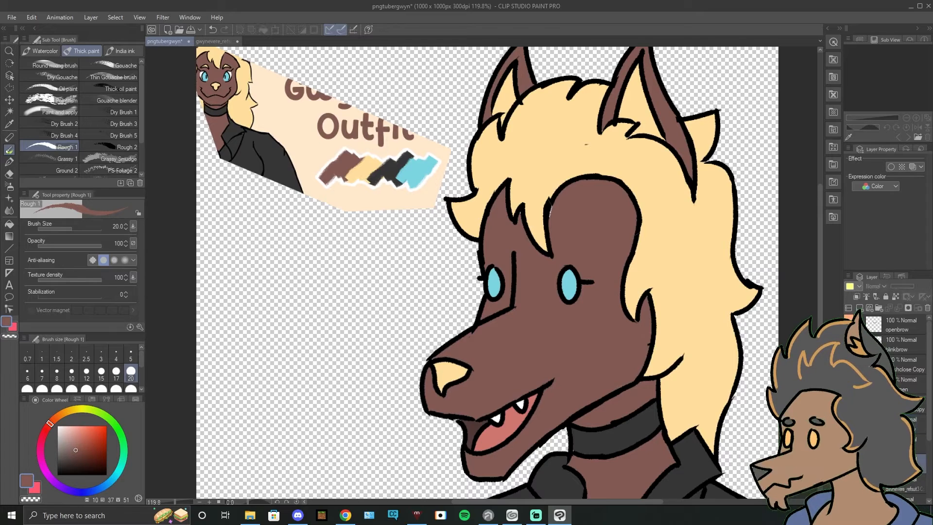
{"action": "left_click", "coordinate": [849, 464]}
{"action": "left_click", "coordinate": [849, 384]}
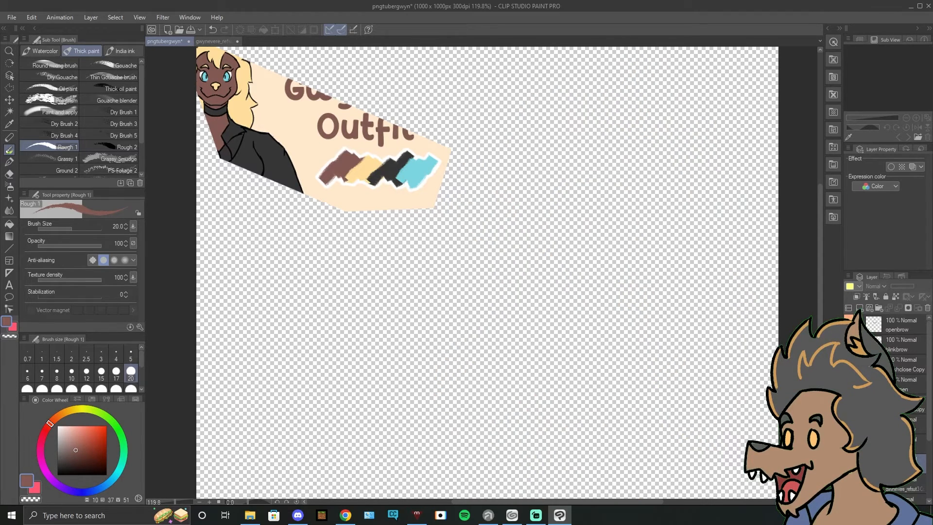
{"action": "left_click", "coordinate": [907, 384]}
{"action": "left_click", "coordinate": [849, 365]}
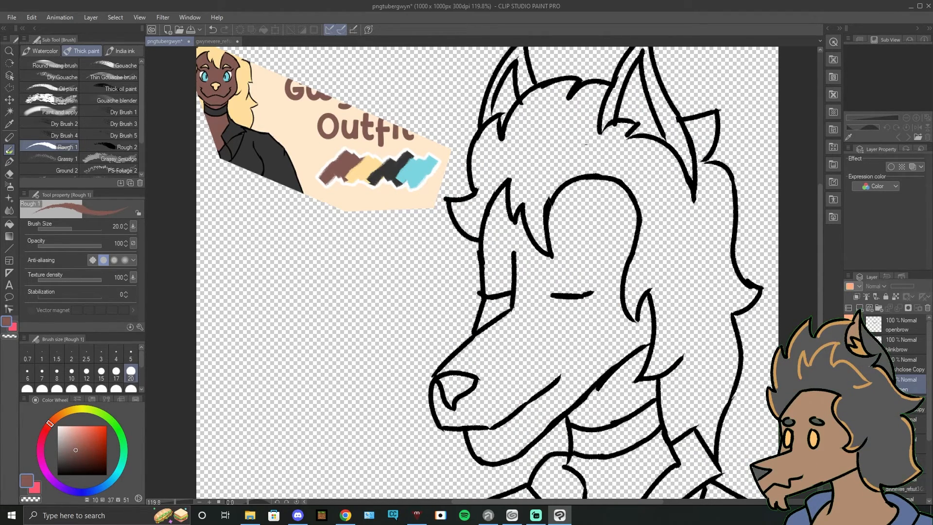
{"action": "key", "text": "ctrl+v"}
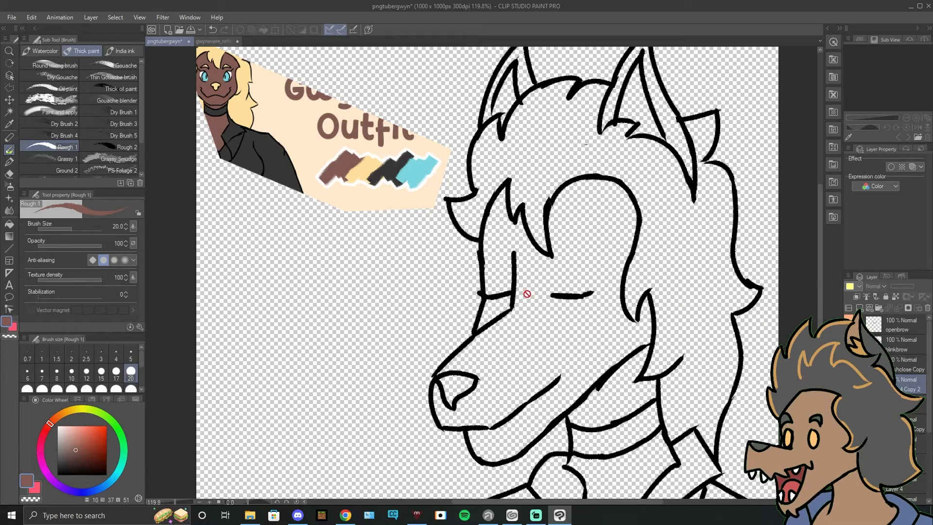
{"action": "key", "text": "ctrl+z"}
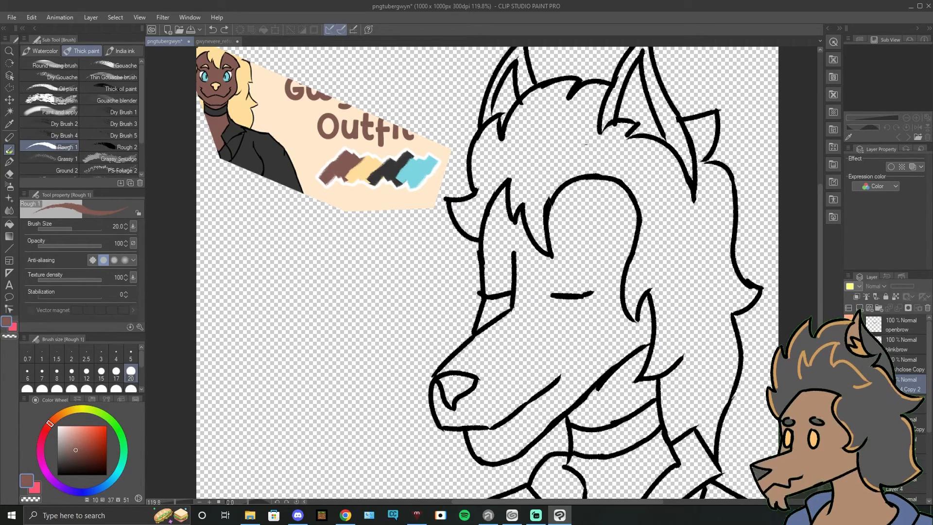
Step: Paint brown skin over the blue eyes on the blinking, closed-mouth colour layer so only the closed-eye lines remain
{"action": "left_click_drag", "start_coordinate": [586, 144], "coordinate": [579, 112]}
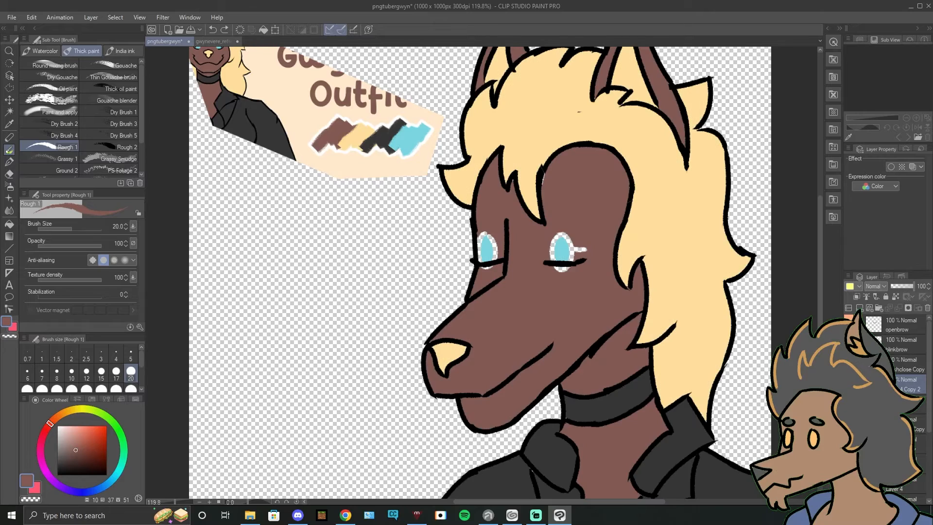
{"action": "left_click", "coordinate": [8, 125]}
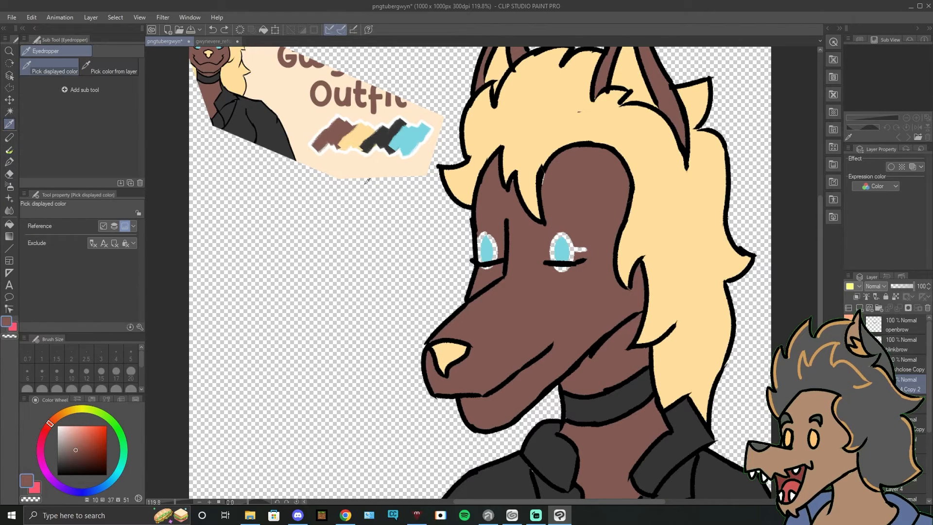
{"action": "left_click", "coordinate": [9, 149]}
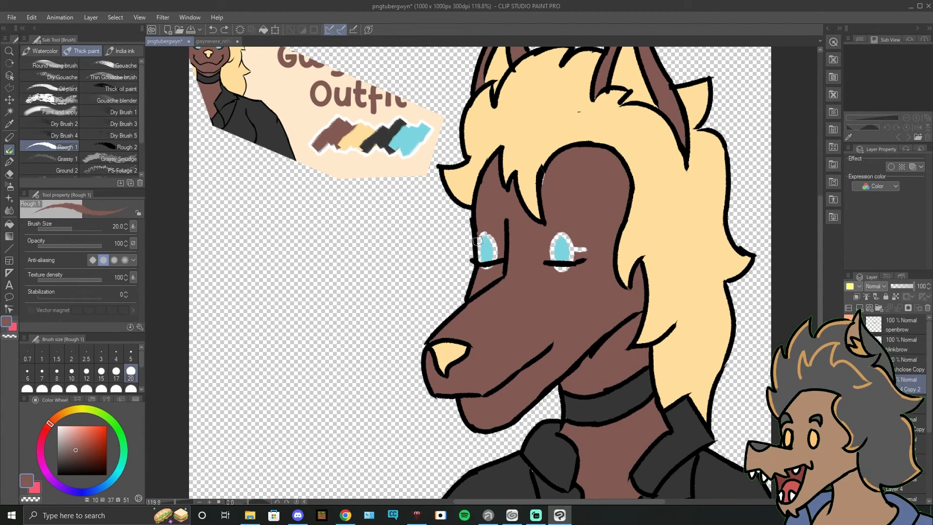
{"action": "left_click_drag", "start_coordinate": [492, 237], "coordinate": [491, 274]}
{"action": "left_click_drag", "start_coordinate": [482, 233], "coordinate": [483, 260]}
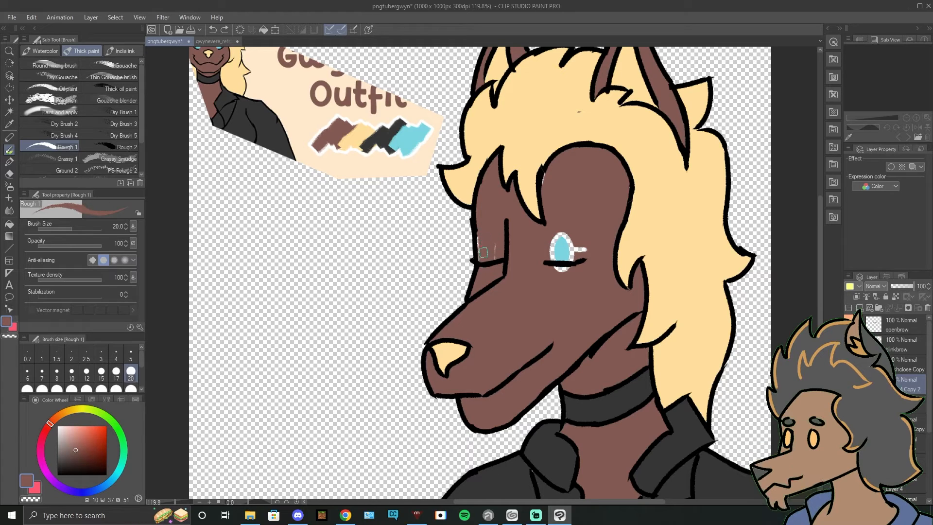
{"action": "mouse_move", "coordinate": [555, 235]}
{"action": "left_mouse_down"}
{"action": "mouse_move", "coordinate": [558, 265]}
{"action": "mouse_move", "coordinate": [555, 228]}
{"action": "mouse_move", "coordinate": [591, 251]}
{"action": "left_mouse_up"}
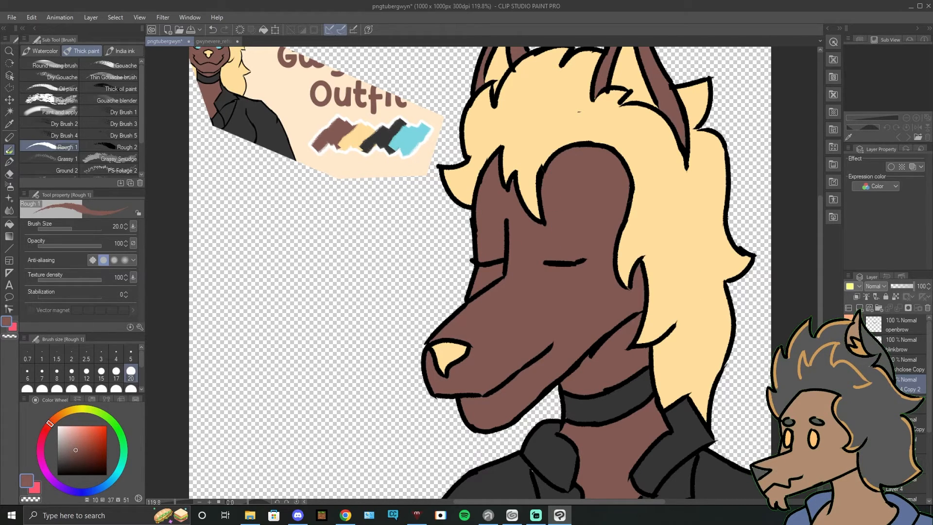
Step: Replace the blinking, closed-mouth art with the blinking, open-mouth line art and check the open-mouth flat colours beneath it
{"action": "left_click", "coordinate": [848, 384]}
{"action": "left_click", "coordinate": [848, 365]}
{"action": "left_click", "coordinate": [848, 404]}
{"action": "left_click", "coordinate": [904, 404]}
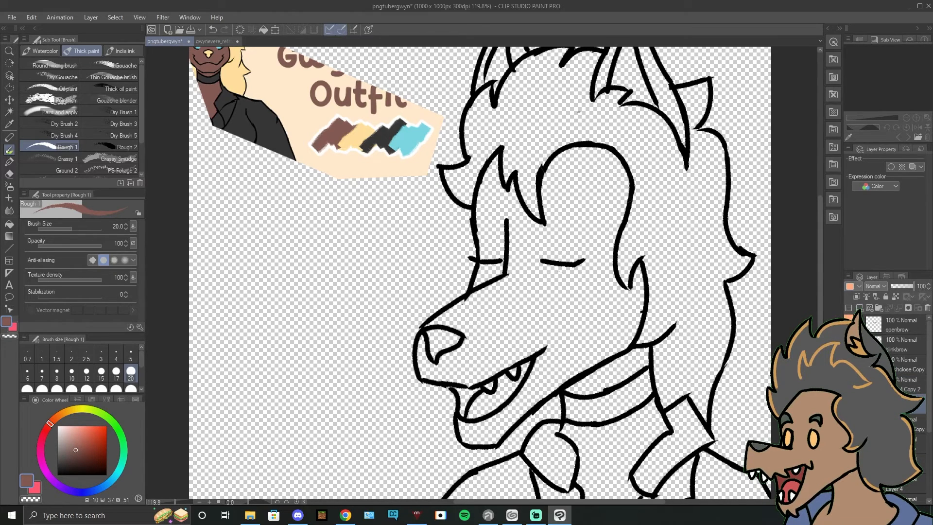
{"action": "left_click", "coordinate": [904, 444]}
{"action": "left_click", "coordinate": [849, 443]}
{"action": "left_click", "coordinate": [849, 444]}
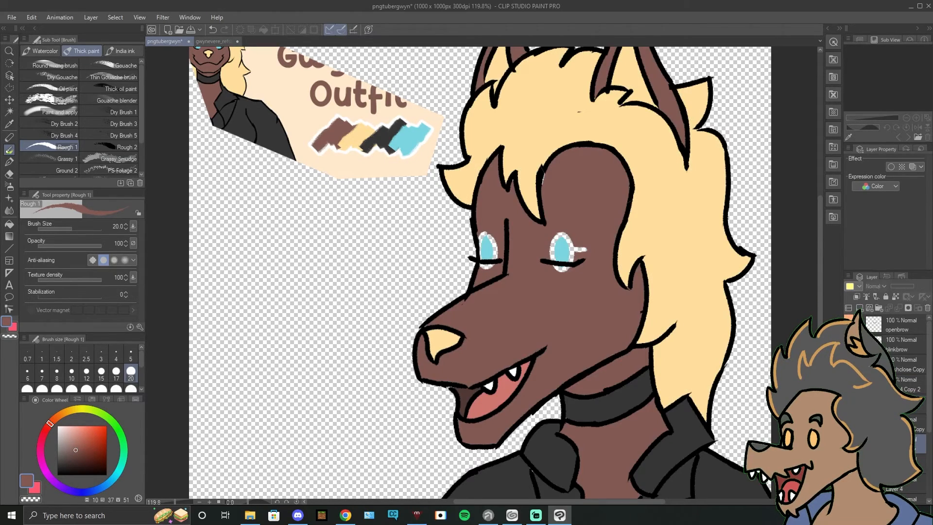
Step: Paste a copy of the open-mouth flat colours beneath the blinking, open-mouth line art and paint brown skin over its blue eyes
{"action": "left_click", "coordinate": [904, 423]}
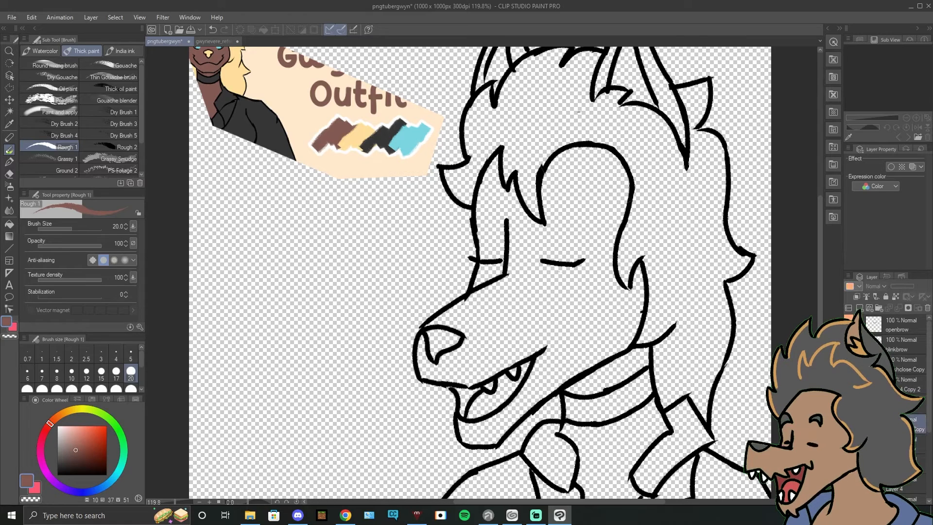
{"action": "key", "text": "ctrl+c"}
{"action": "key", "text": "ctrl+v"}
{"action": "left_click", "coordinate": [849, 423]}
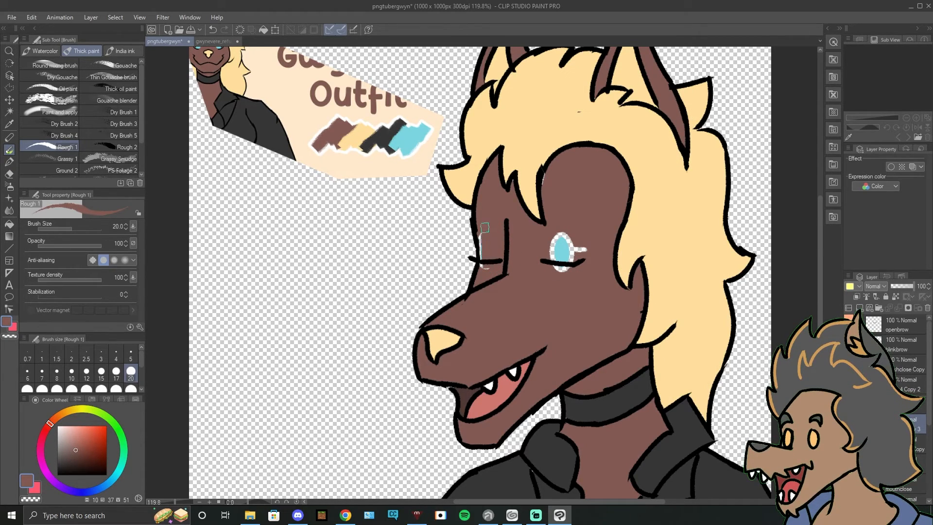
{"action": "mouse_move", "coordinate": [566, 250]}
{"action": "left_mouse_down"}
{"action": "mouse_move", "coordinate": [559, 243]}
{"action": "mouse_move", "coordinate": [553, 262]}
{"action": "left_mouse_up"}
{"action": "mouse_move", "coordinate": [562, 219]}
{"action": "left_mouse_down"}
{"action": "mouse_move", "coordinate": [571, 254]}
{"action": "mouse_move", "coordinate": [589, 237]}
{"action": "left_mouse_up"}
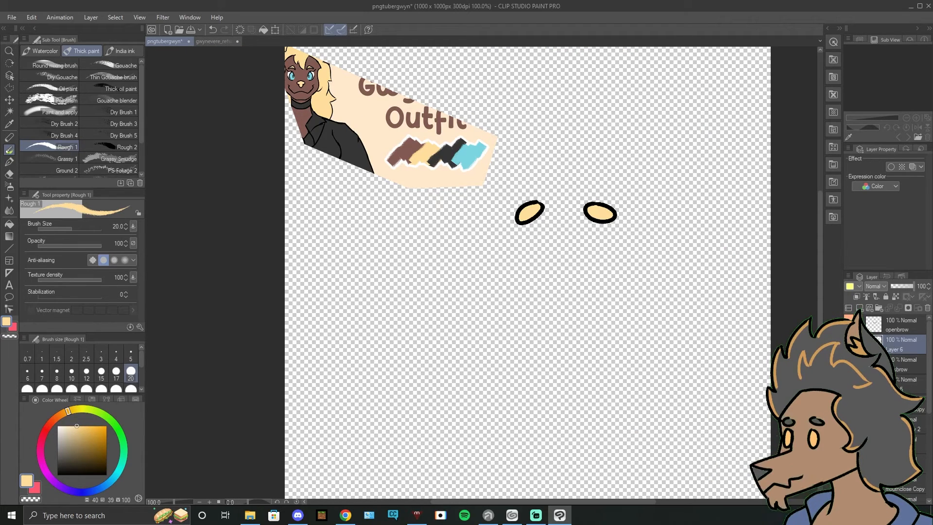
Step: Hide the eyebrows and the outfit reference, and show the coloured open-eyed, closed-mouth character
{"action": "left_click", "coordinate": [850, 344]}
{"action": "left_click", "coordinate": [849, 324]}
{"action": "left_click_drag", "start_coordinate": [928, 343], "coordinate": [928, 433]}
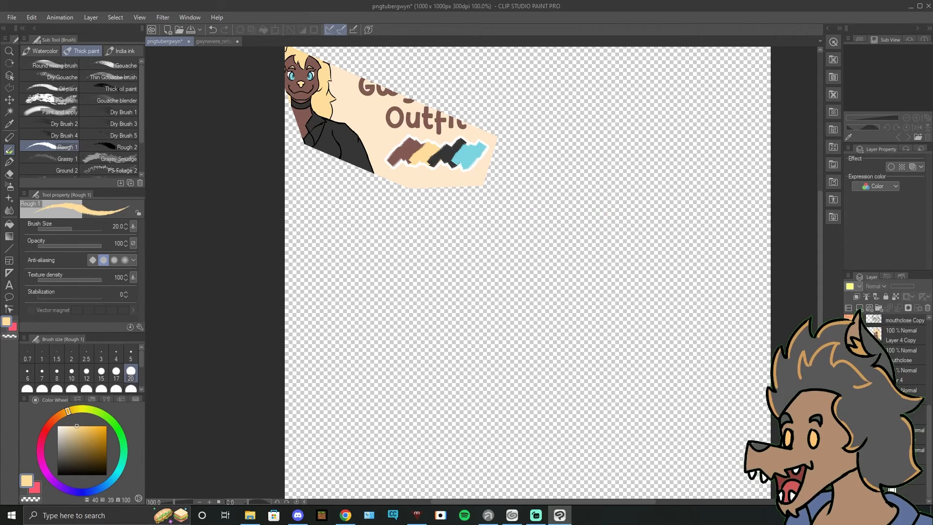
{"action": "left_click", "coordinate": [849, 475]}
{"action": "key", "text": "ctrl+minus"}
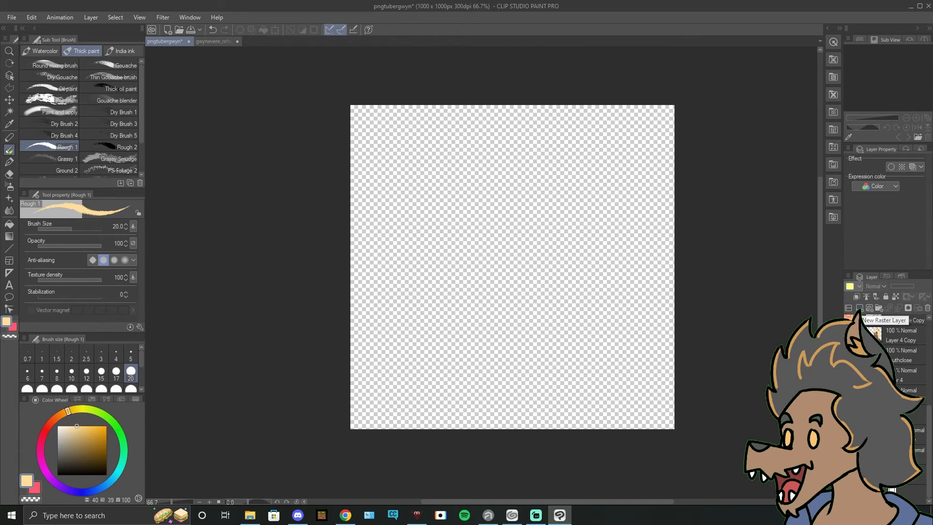
{"action": "left_click", "coordinate": [849, 376]}
{"action": "left_click", "coordinate": [849, 356]}
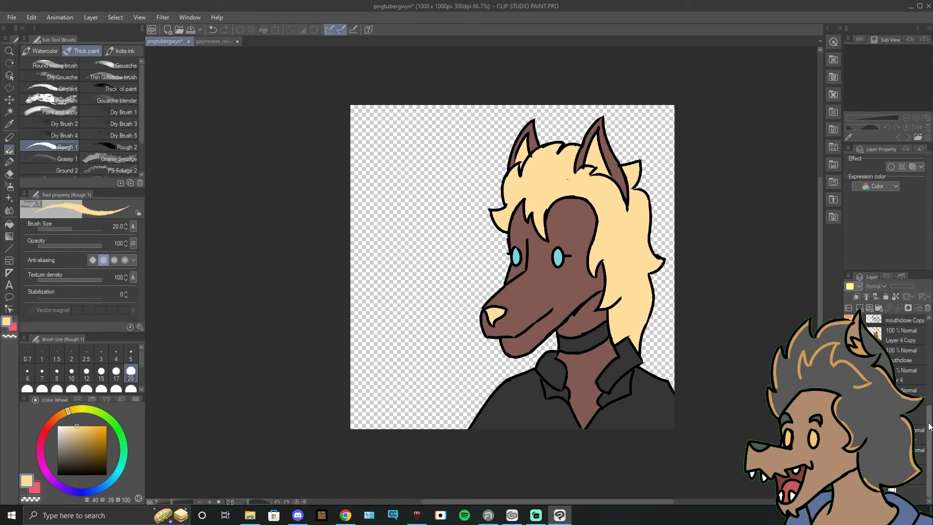
Step: Preview the open-eye eyebrow lines and their yellow fill on and off over the closed-mouth character
{"action": "scroll", "coordinate": [929, 427], "scroll_direction": "up", "scroll_amount": 5}
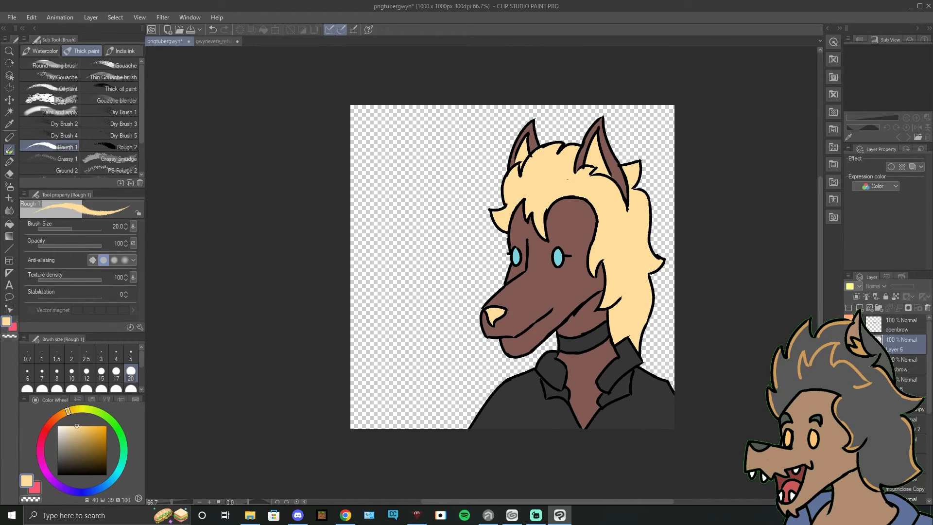
{"action": "left_click", "coordinate": [849, 345]}
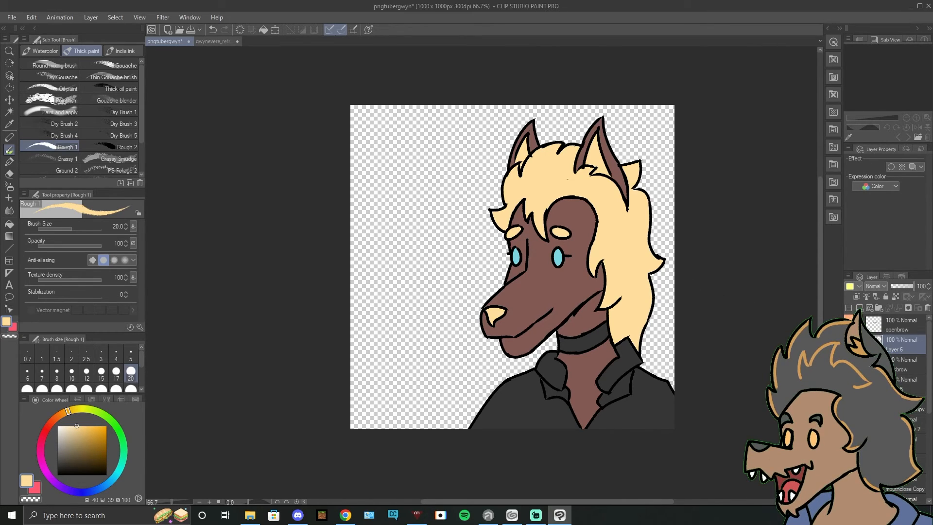
{"action": "left_click", "coordinate": [849, 345]}
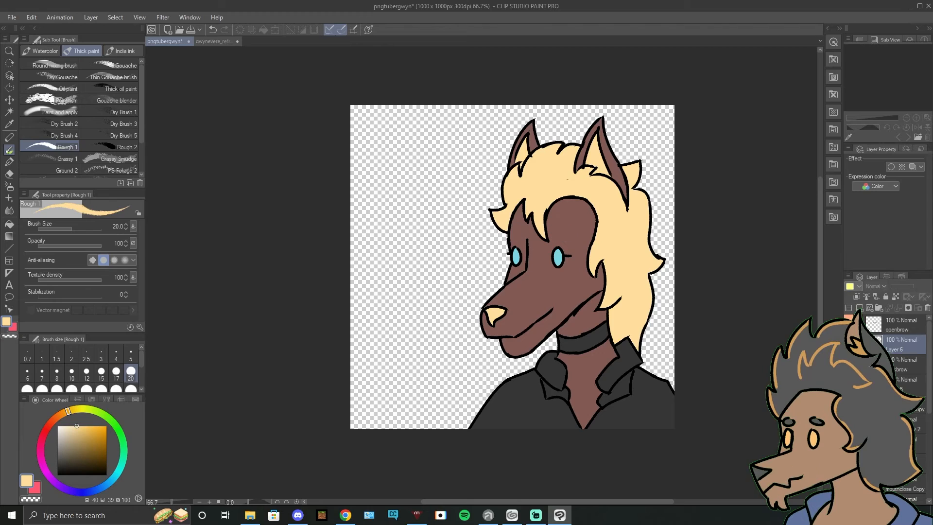
{"action": "left_click", "coordinate": [849, 345]}
{"action": "left_click", "coordinate": [849, 325]}
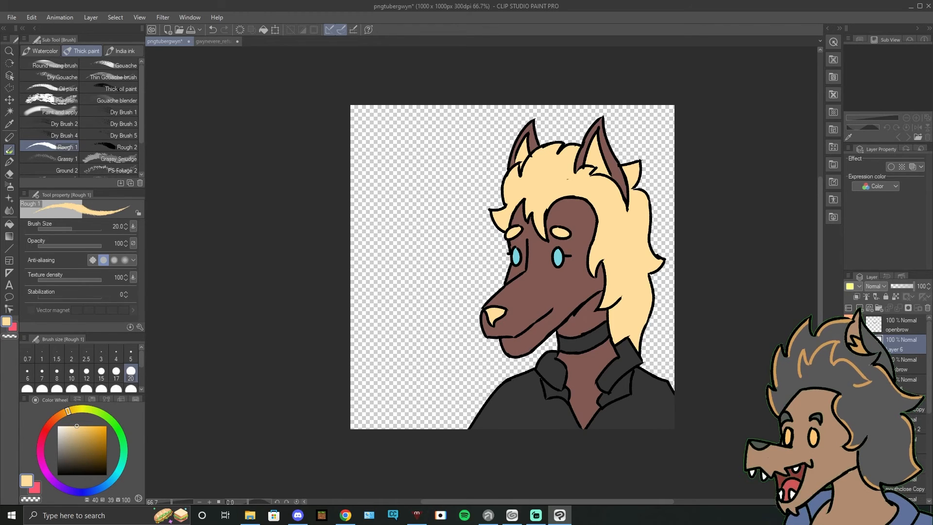
{"action": "left_click", "coordinate": [849, 344]}
{"action": "left_click", "coordinate": [849, 325]}
{"action": "left_click", "coordinate": [850, 344]}
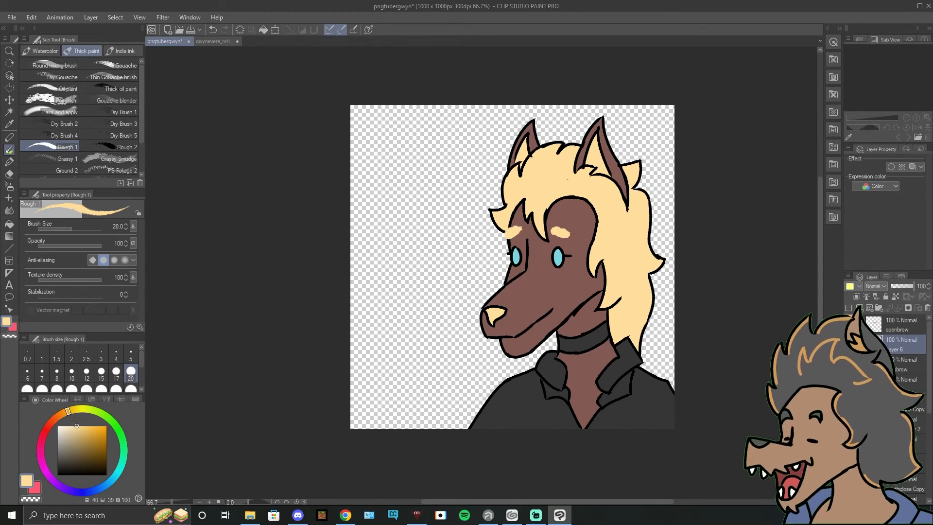
{"action": "left_click", "coordinate": [849, 325]}
{"action": "left_click", "coordinate": [849, 345]}
{"action": "left_click", "coordinate": [849, 325]}
Step: Swap the closed-mouth art for the coloured open-eyed, open-mouth expression to preview it
{"action": "scroll", "coordinate": [850, 345], "scroll_direction": "down", "scroll_amount": 2}
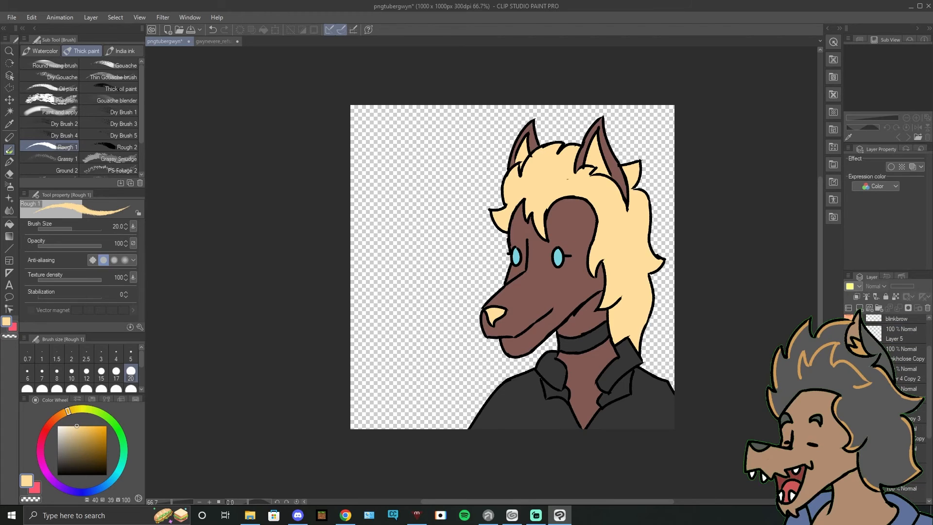
{"action": "left_click", "coordinate": [849, 434]}
{"action": "left_click", "coordinate": [849, 433]}
{"action": "scroll", "coordinate": [887, 379], "scroll_direction": "down", "scroll_amount": 2}
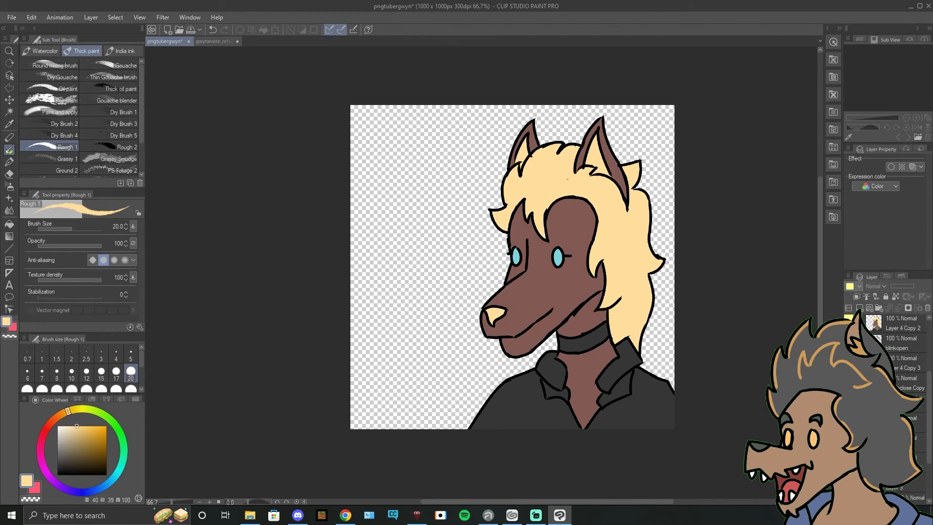
{"action": "left_click", "coordinate": [849, 403]}
{"action": "left_click", "coordinate": [849, 383]}
{"action": "left_click", "coordinate": [849, 443]}
{"action": "left_click", "coordinate": [849, 423]}
{"action": "scroll", "coordinate": [849, 403], "scroll_direction": "up", "scroll_amount": 2}
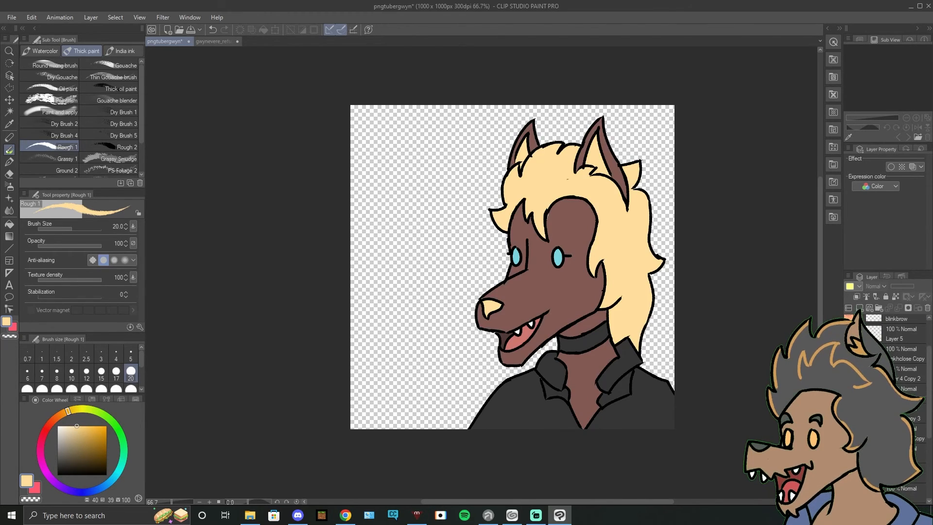
Step: Preview the coloured blinking, open-mouth expression together with the blink eyebrows and their yellow fill
{"action": "left_click", "coordinate": [849, 493]}
{"action": "left_click", "coordinate": [849, 473]}
{"action": "left_click", "coordinate": [849, 414]}
{"action": "left_click", "coordinate": [850, 393]}
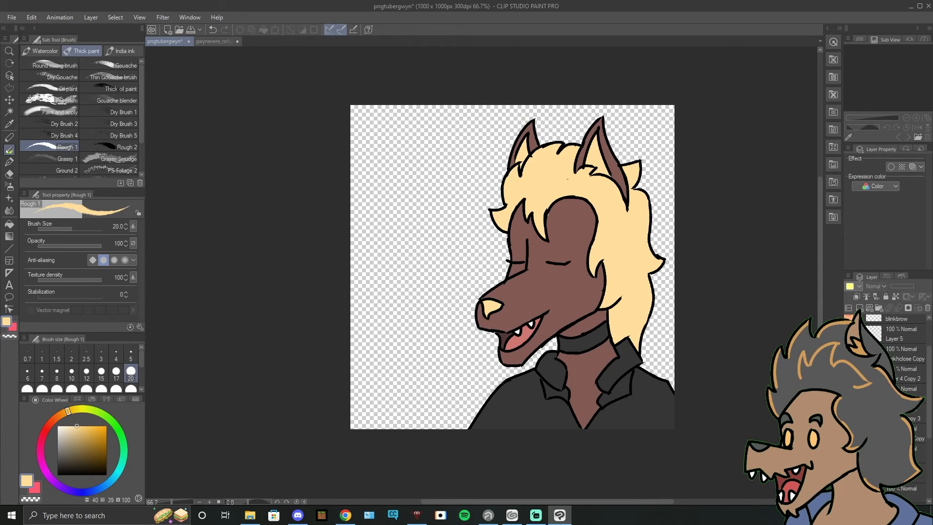
{"action": "scroll", "coordinate": [849, 394], "scroll_direction": "up", "scroll_amount": 2}
{"action": "left_click", "coordinate": [850, 364]}
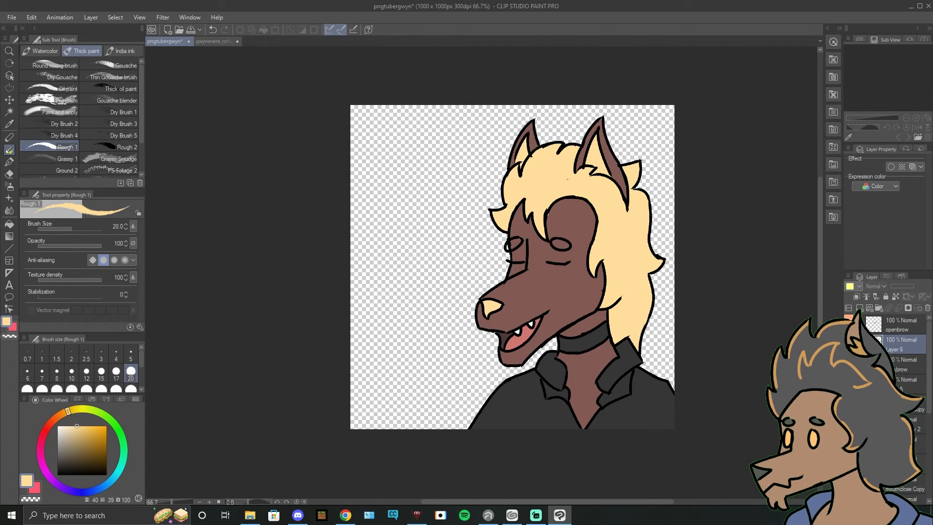
{"action": "left_click", "coordinate": [849, 384]}
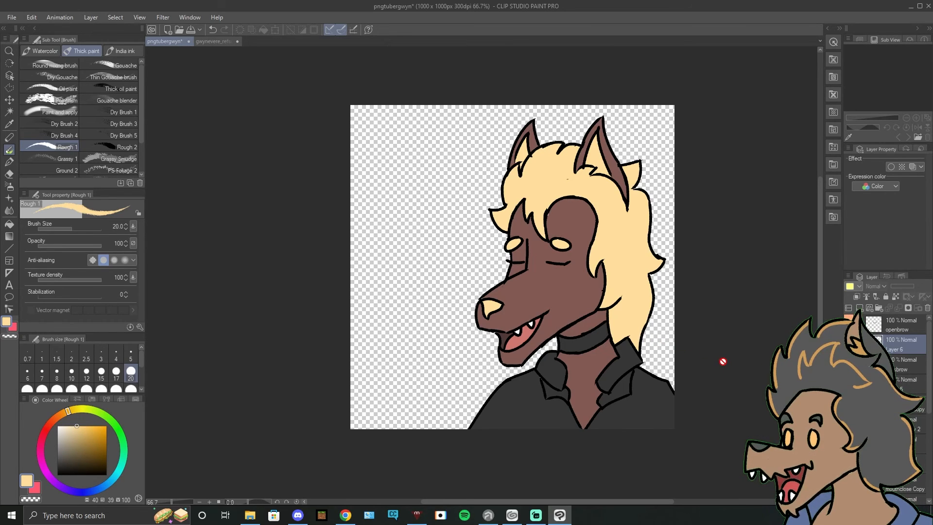
{"action": "scroll", "coordinate": [720, 361], "scroll_direction": "up", "scroll_amount": 2}
{"action": "scroll", "coordinate": [723, 362], "scroll_direction": "up", "scroll_amount": 1}
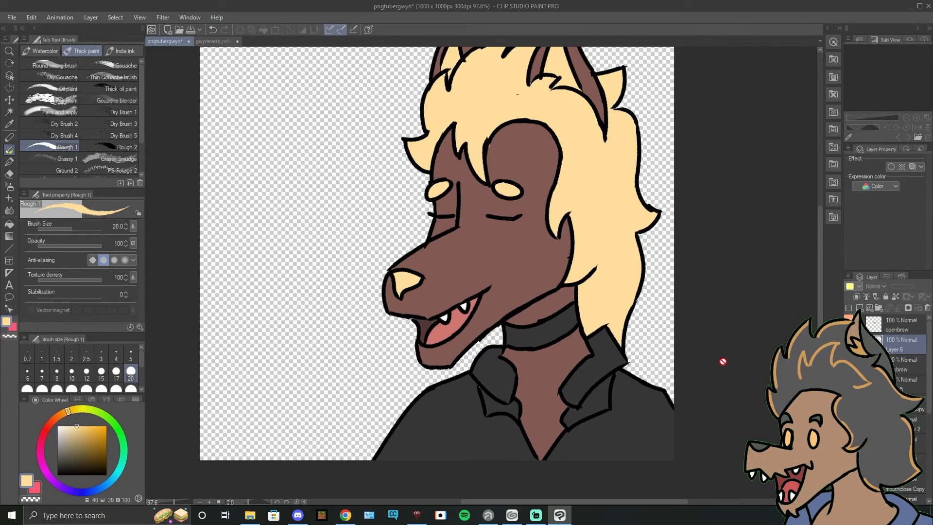
{"action": "scroll", "coordinate": [723, 361], "scroll_direction": "down", "scroll_amount": 1}
{"action": "key", "text": "k"}
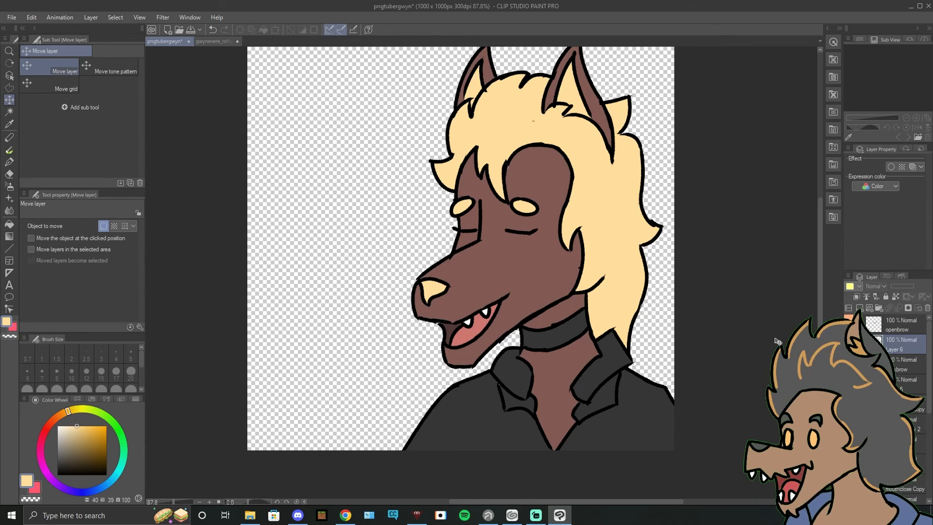
{"action": "scroll", "coordinate": [778, 342], "scroll_direction": "down", "scroll_amount": 2}
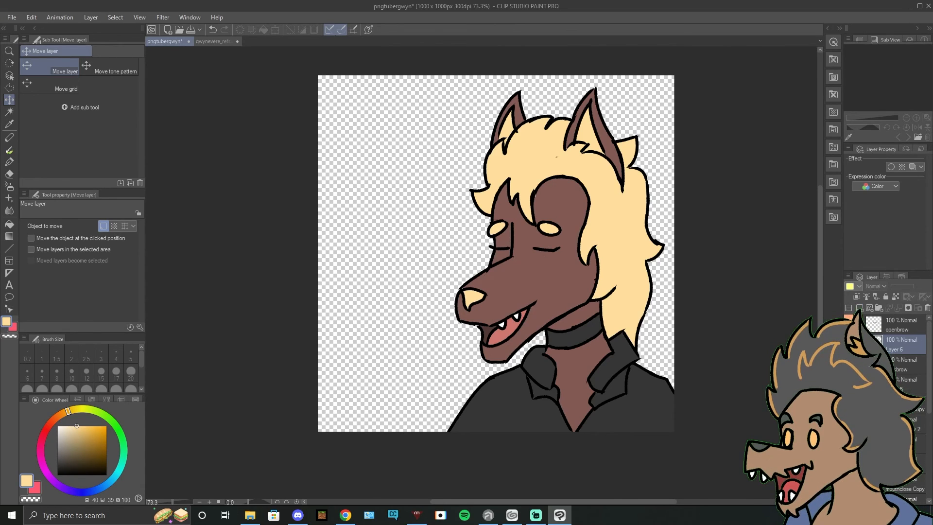
Step: Hide the blinking, open-mouth art and the blink eyebrows, and save the drawing with an empty canvas
{"action": "left_click", "coordinate": [849, 325]}
{"action": "left_click", "coordinate": [849, 344]}
{"action": "scroll", "coordinate": [848, 344], "scroll_direction": "down", "scroll_amount": 3}
{"action": "left_click", "coordinate": [849, 343]}
{"action": "left_click", "coordinate": [849, 363]}
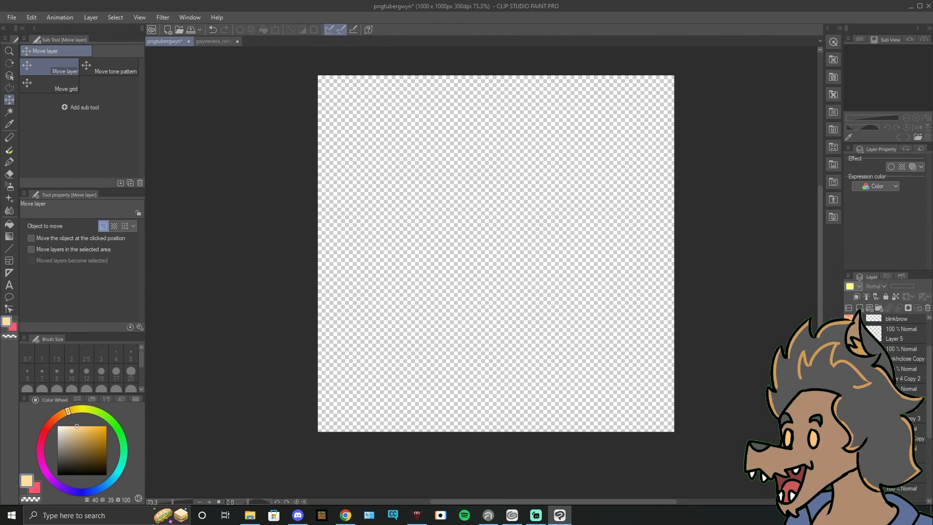
{"action": "left_click", "coordinate": [12, 18]}
{"action": "left_click", "coordinate": [34, 90]}
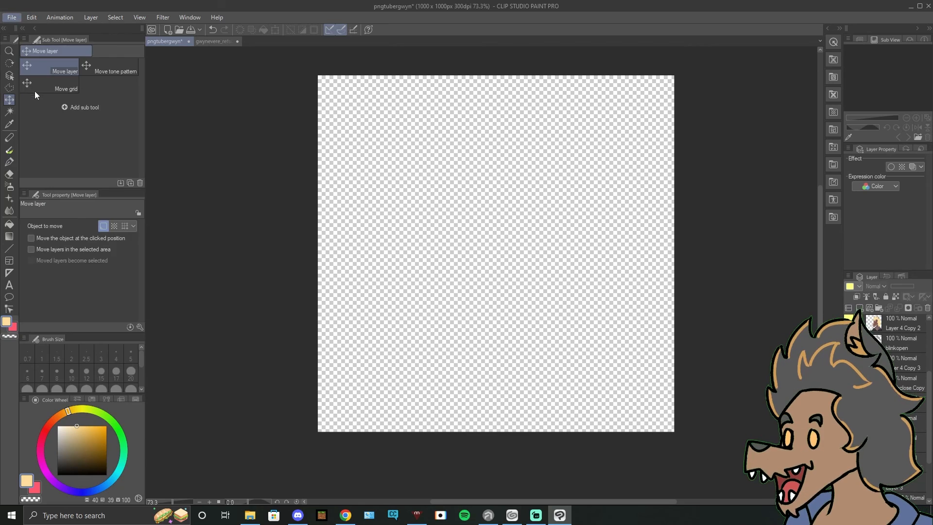
Step: Switch to veadotube mini and view the image selection for the closed-mouth state without choosing a file
{"action": "mouse_move", "coordinate": [531, 518]}
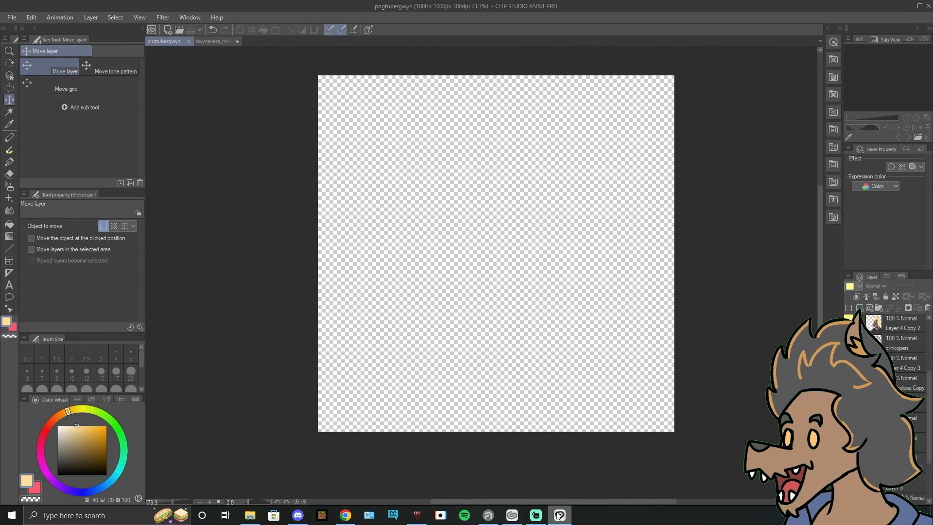
{"action": "left_click", "coordinate": [417, 515]}
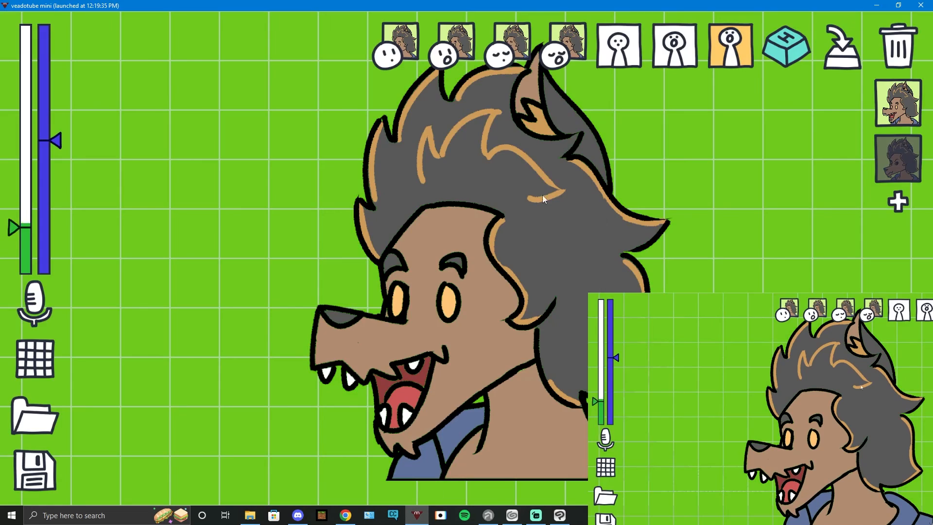
{"action": "left_click", "coordinate": [388, 36]}
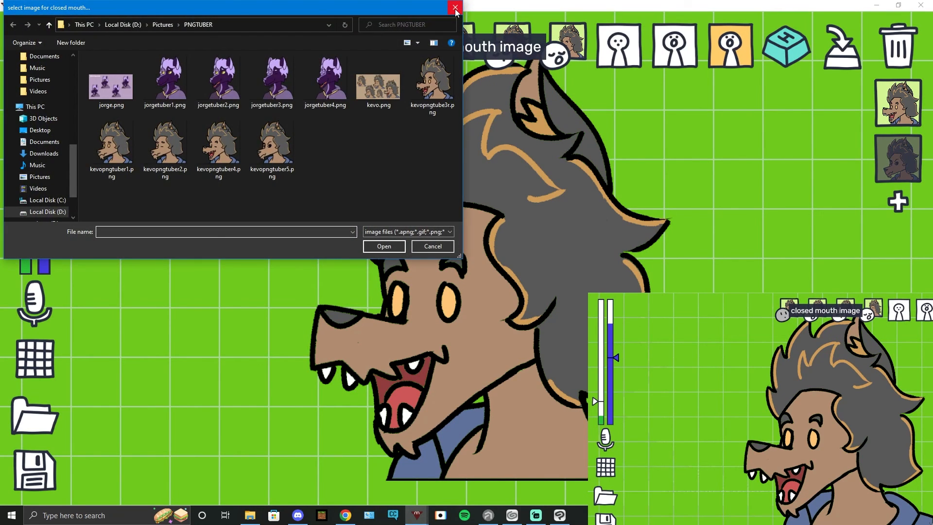
{"action": "left_click", "coordinate": [455, 8]}
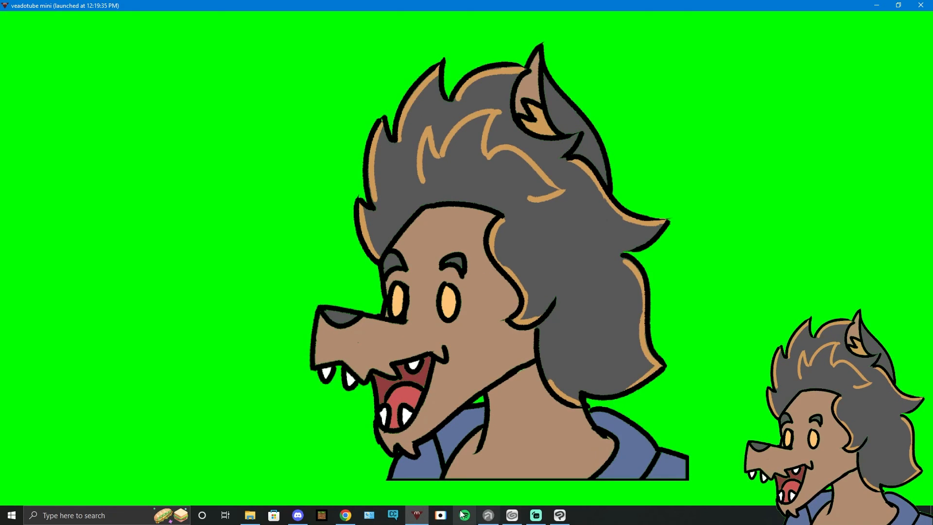
Step: Switch back to Clip Studio Paint and preview the open-eyed, closed-mouth and open-mouth expressions in turn
{"action": "left_click", "coordinate": [560, 515]}
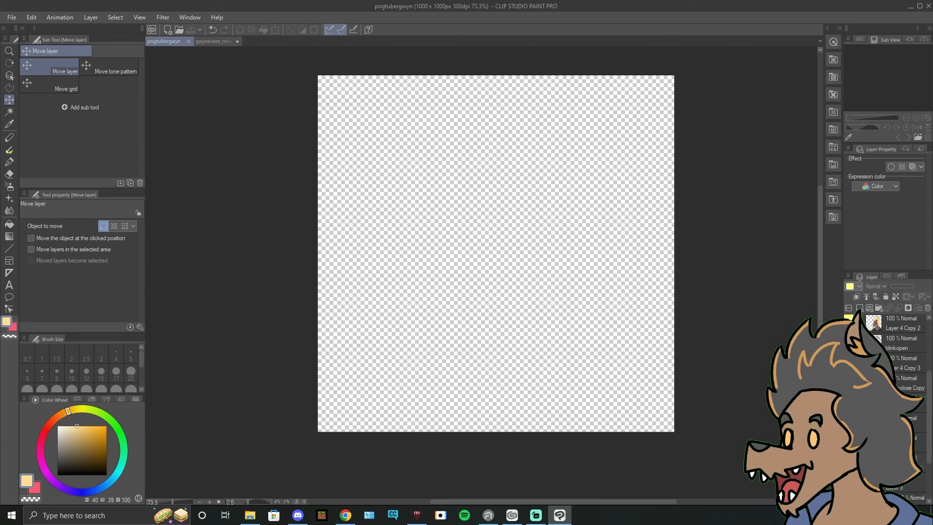
{"action": "left_click", "coordinate": [849, 323]}
{"action": "left_click", "coordinate": [849, 343]}
{"action": "left_click", "coordinate": [849, 443]}
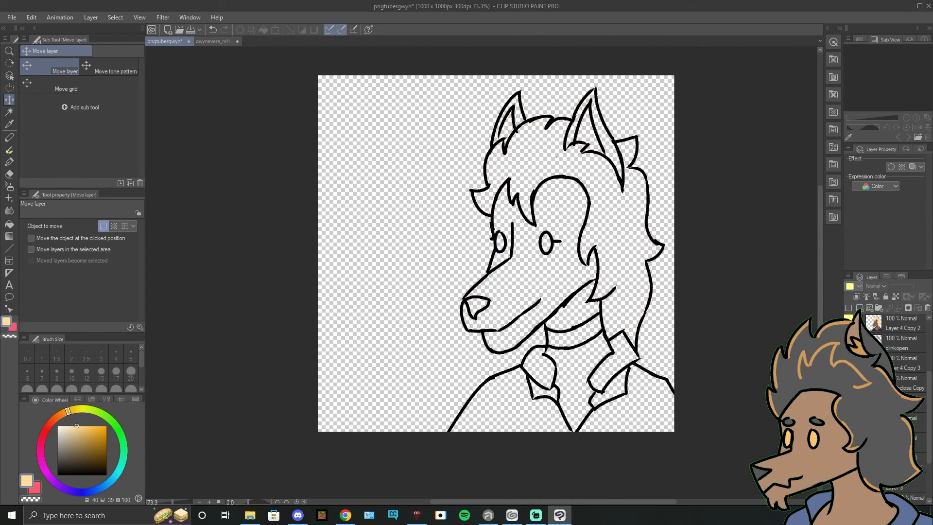
{"action": "left_click", "coordinate": [849, 423]}
{"action": "left_click", "coordinate": [849, 403]}
{"action": "left_click", "coordinate": [849, 383]}
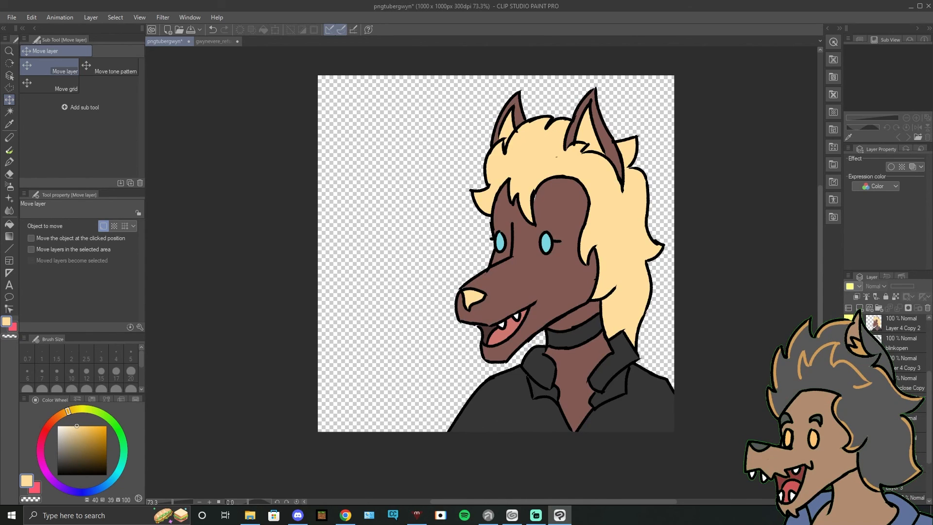
Step: Preview the blinking, open-mouth expression and hide all the artwork again
{"action": "left_click", "coordinate": [849, 403]}
{"action": "left_click", "coordinate": [849, 383]}
{"action": "left_click", "coordinate": [849, 363]}
{"action": "left_click", "coordinate": [849, 343]}
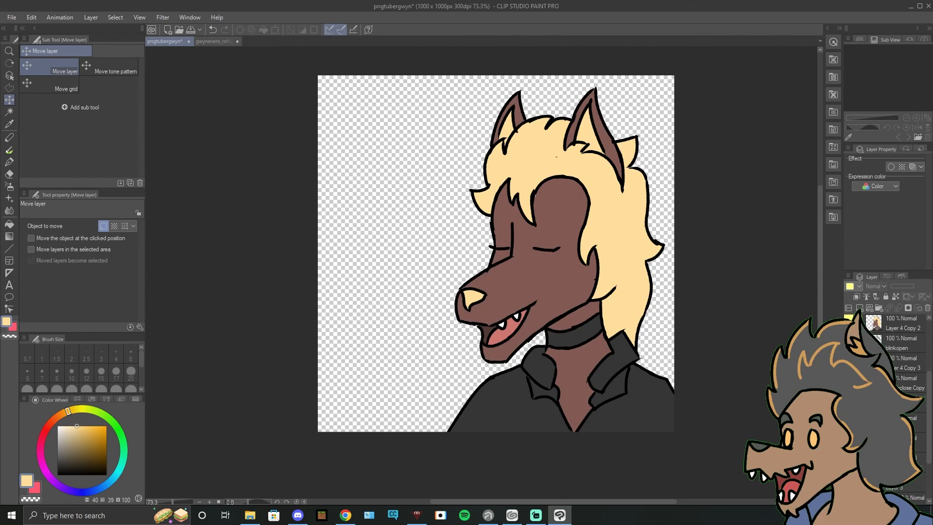
{"action": "scroll", "coordinate": [900, 350], "scroll_direction": "up", "scroll_amount": 2}
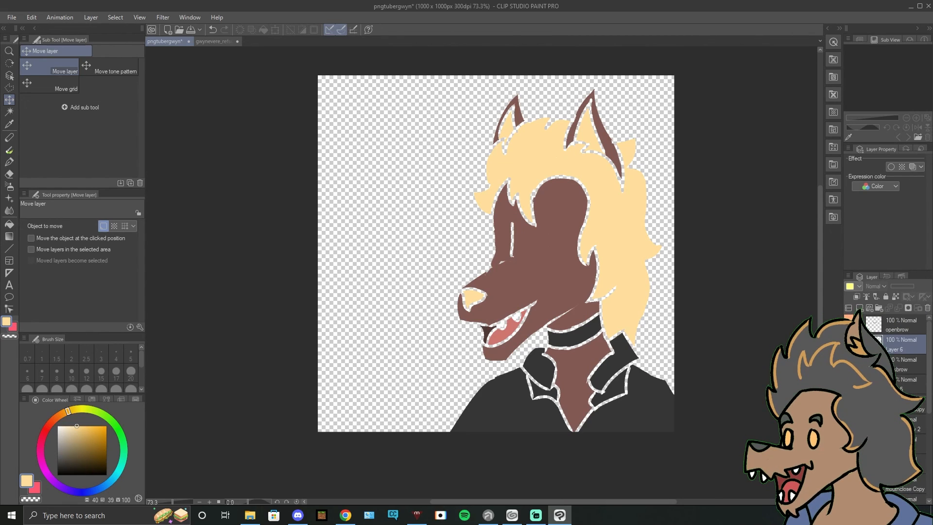
{"action": "left_click", "coordinate": [849, 345]}
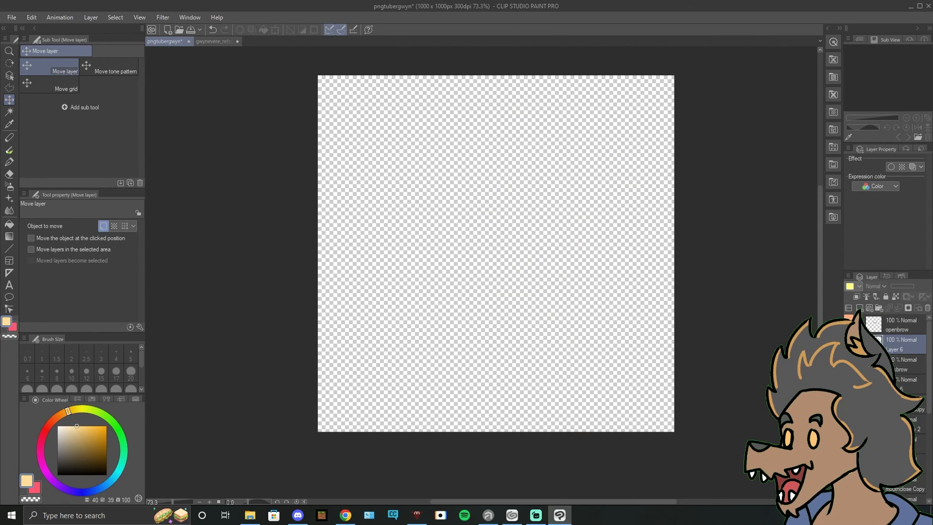